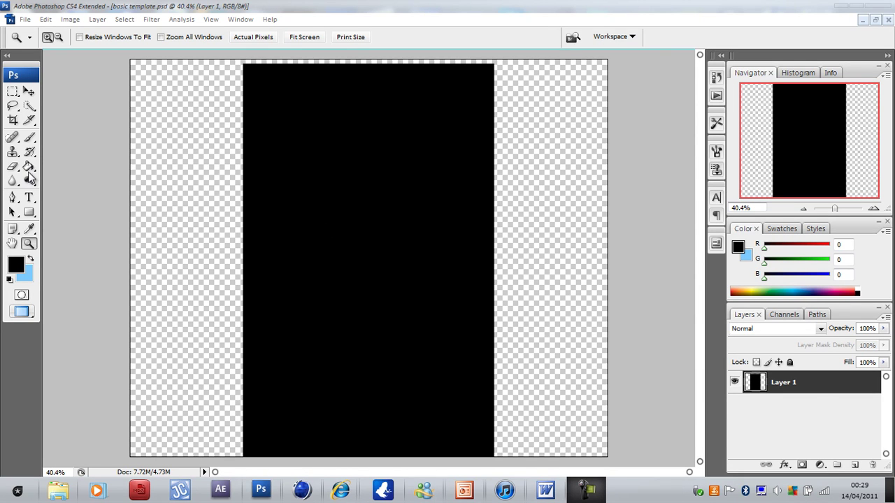
- Restore and re-maximize the Photoshop window, trying the Paint Bucket and Rectangular Marquee tools
click(30, 170)
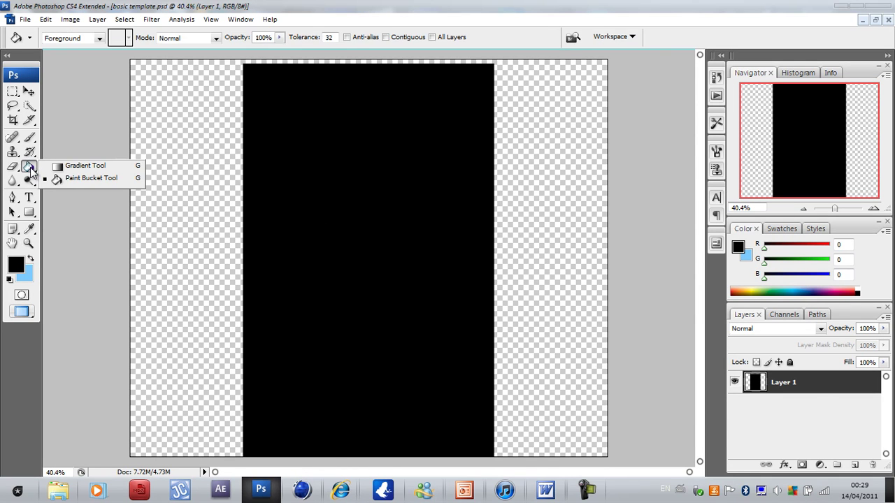
double_click(155, 9)
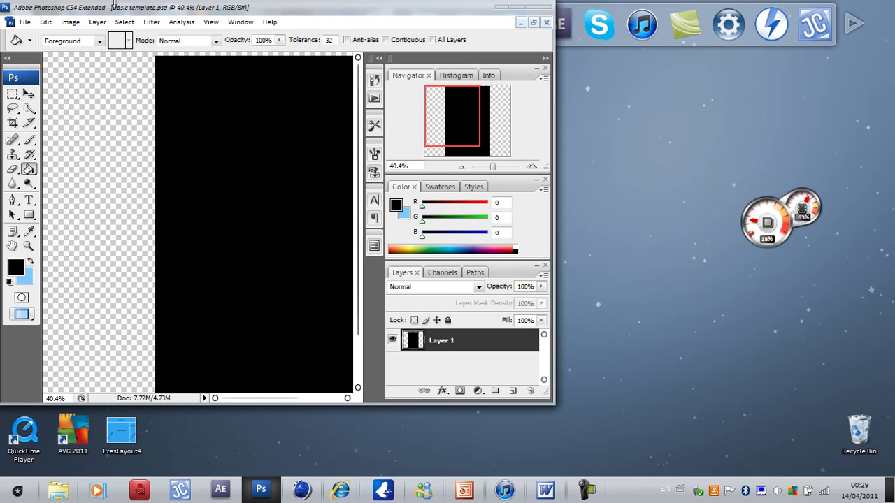
double_click(461, 14)
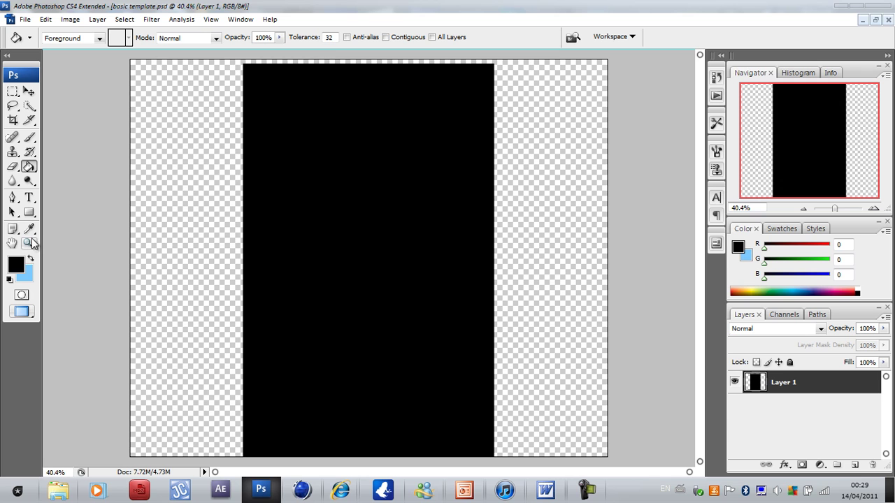
click(13, 91)
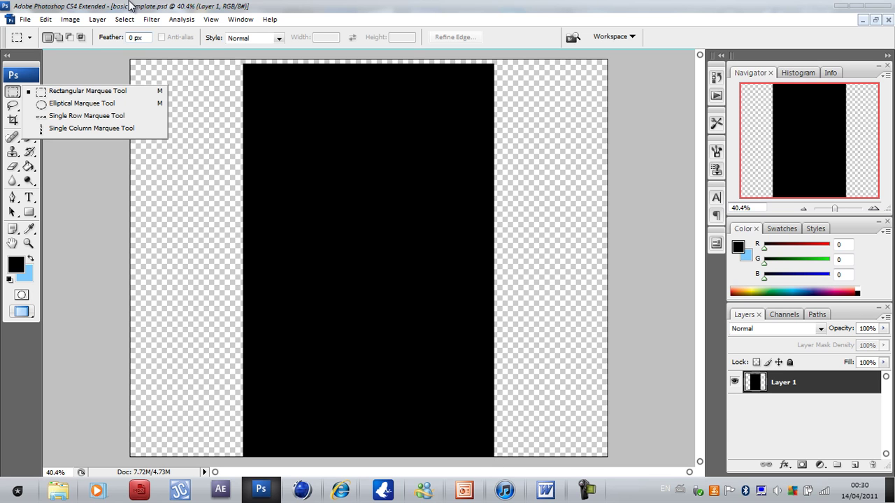
- Add a new Layer 2 beneath Layer 1 and make it the active layer
click(855, 466)
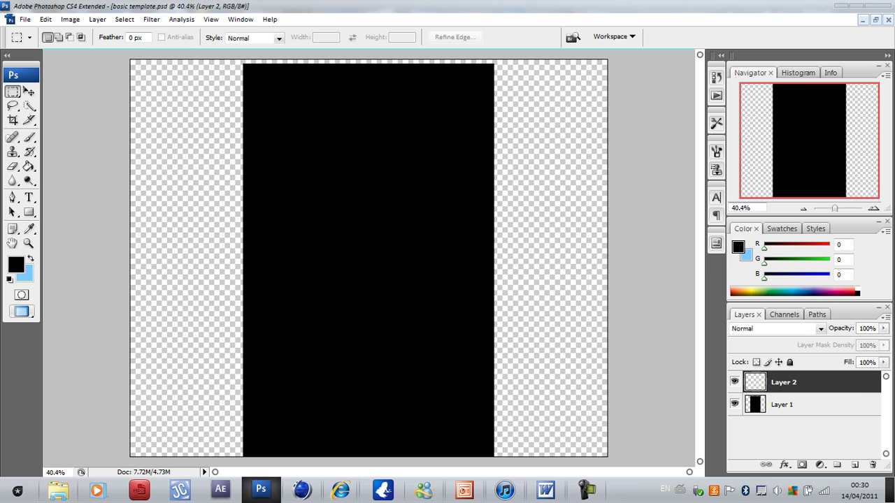
drag(809, 409, 776, 381)
click(783, 407)
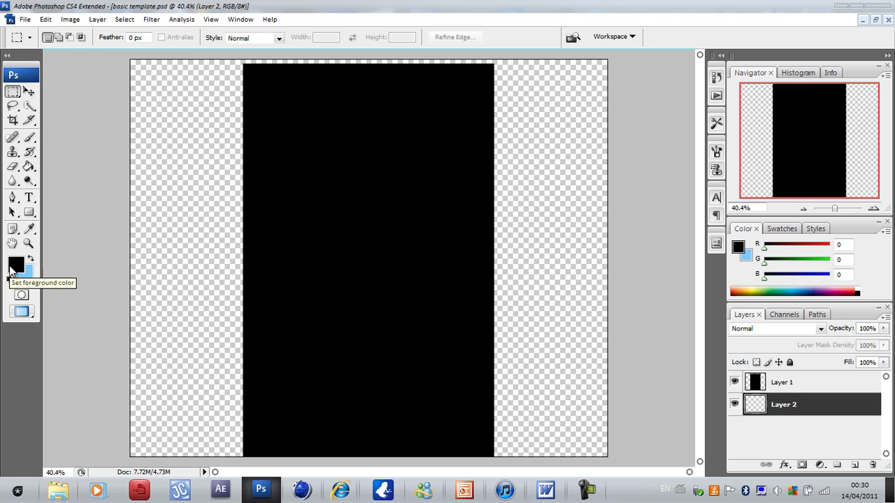
- Fill Layer 2 with dark grey RGB 15, 15, 15 using the Paint Bucket
click(15, 264)
mouse_move(207, 327)
mouse_down()
mouse_move(25, 432)
mouse_move(25, 423)
mouse_up()
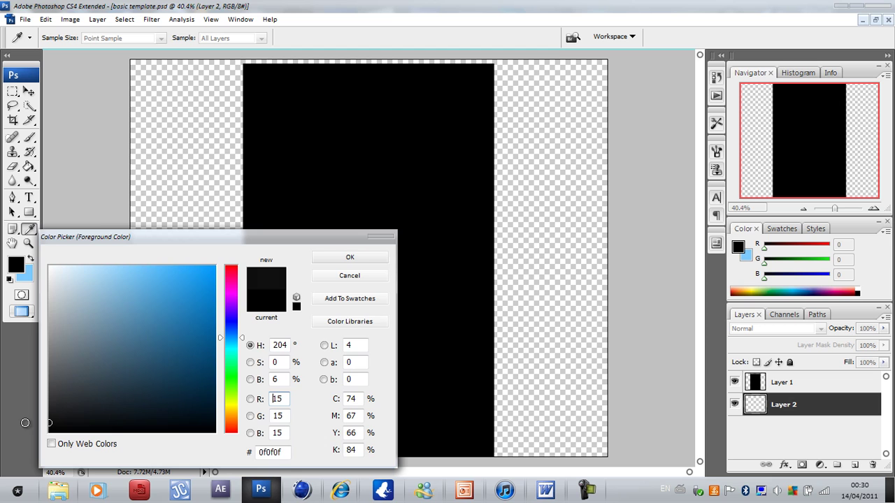
click(364, 257)
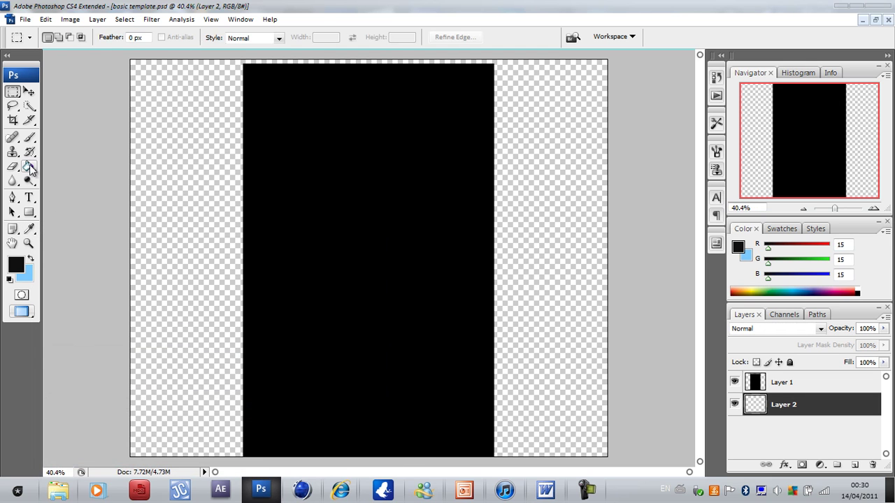
drag(29, 168, 70, 178)
click(222, 197)
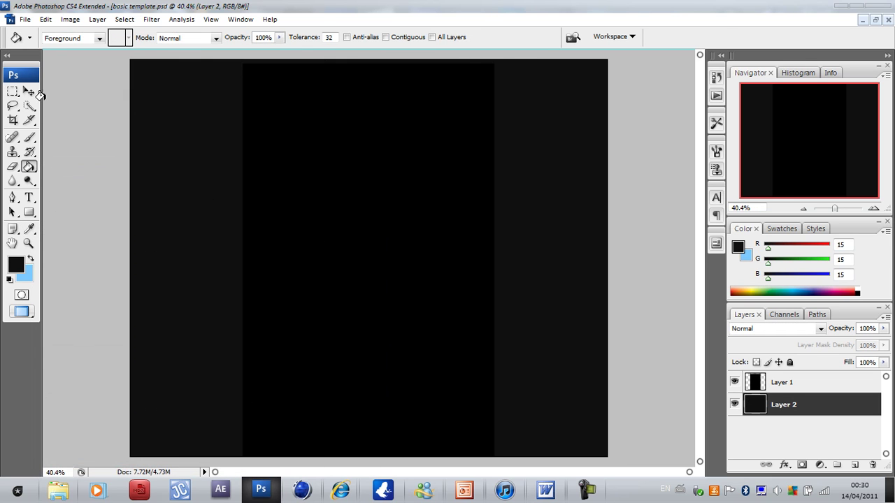
- Zoom the canvas in to 50%
click(29, 105)
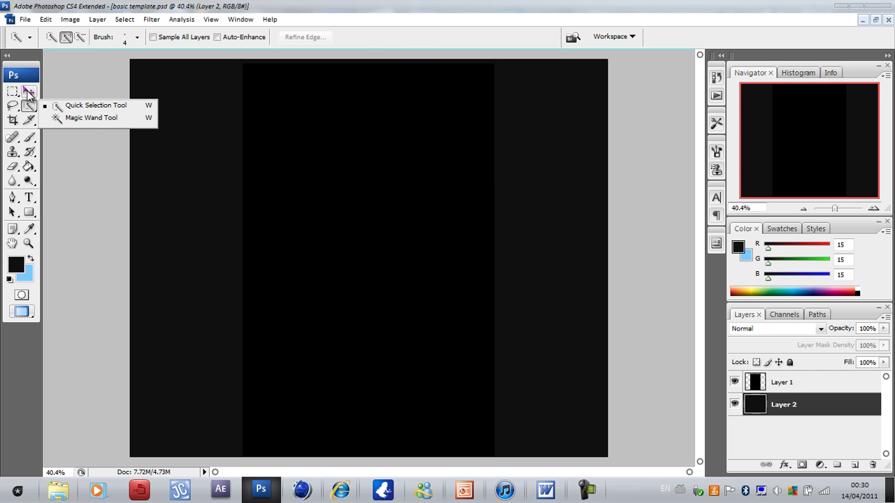
click(29, 91)
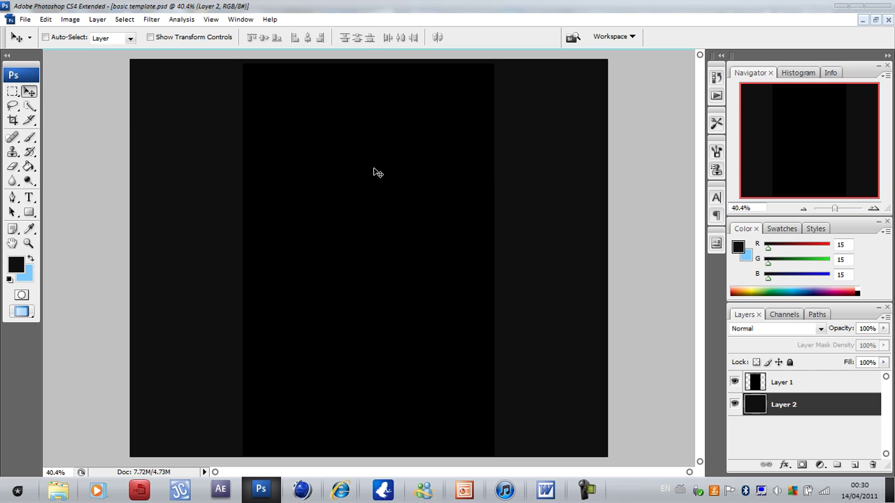
click(30, 245)
click(339, 149)
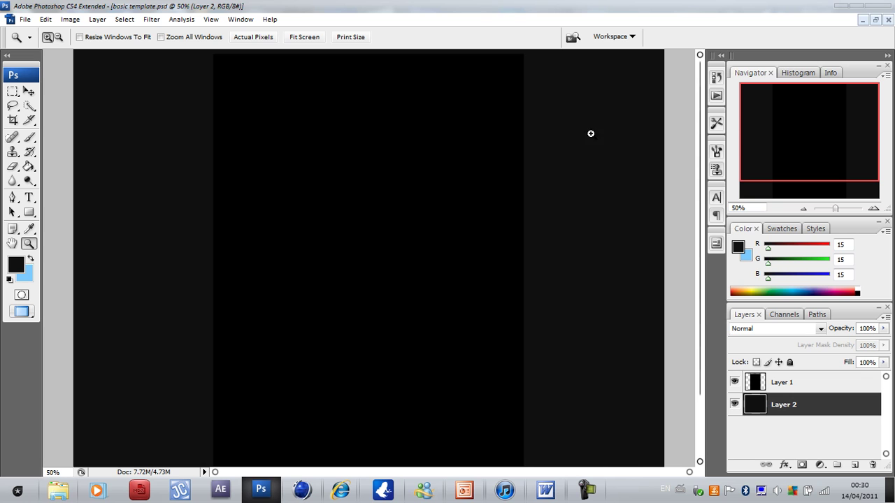
- In Layer 1's Blending Options, add a 1 px white (ffffff) stroke with Overlay blend mode
right_click(790, 384)
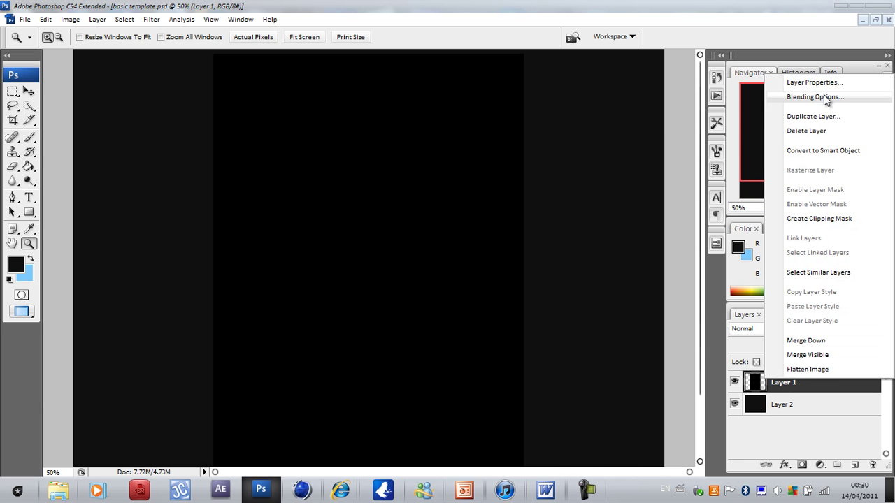
click(824, 95)
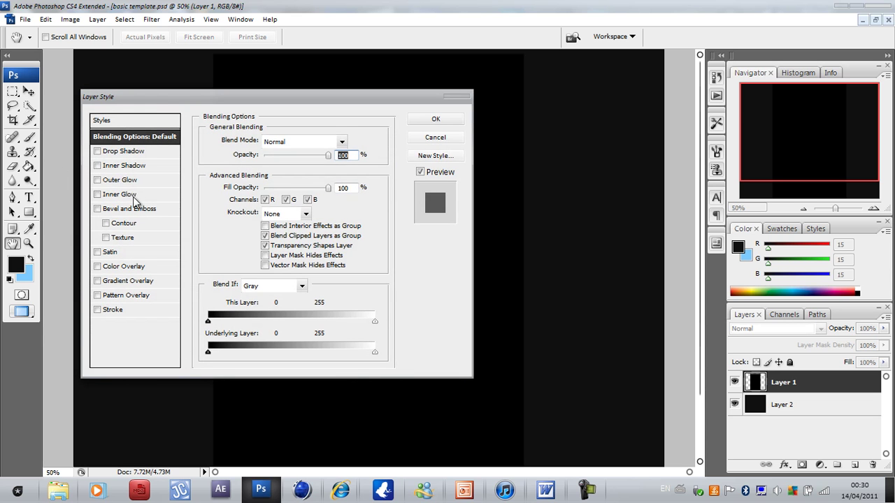
click(109, 312)
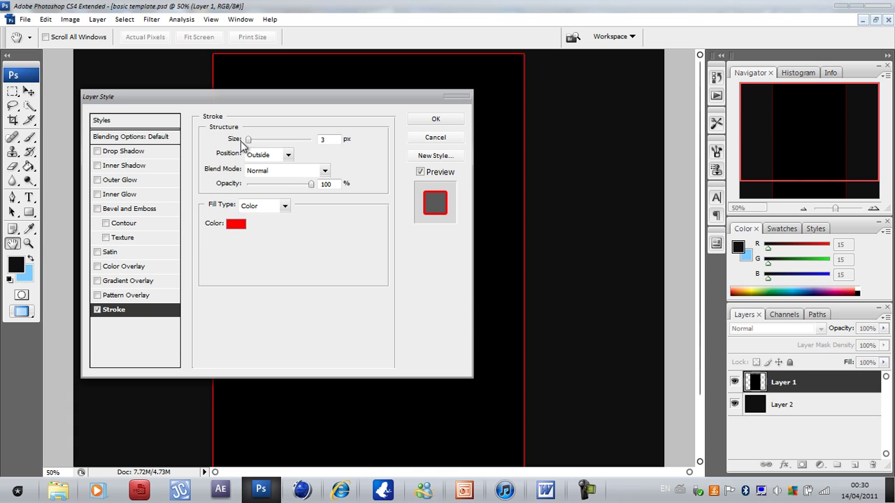
drag(249, 145, 231, 150)
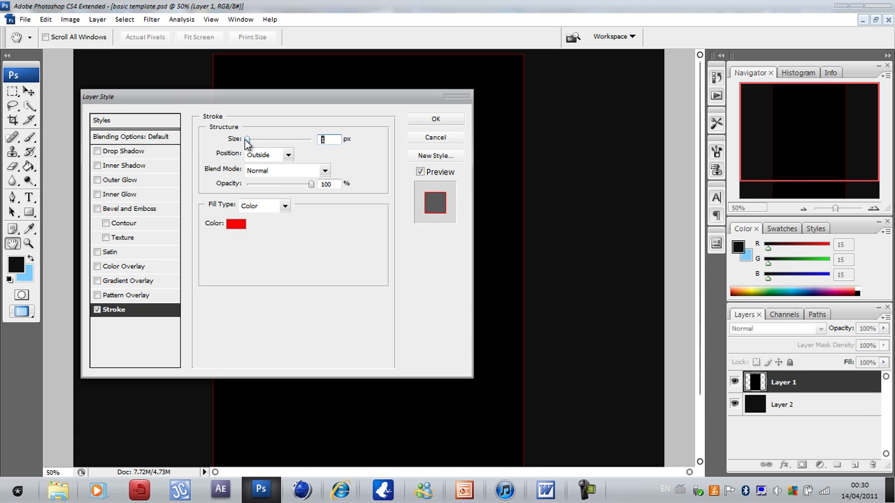
click(236, 223)
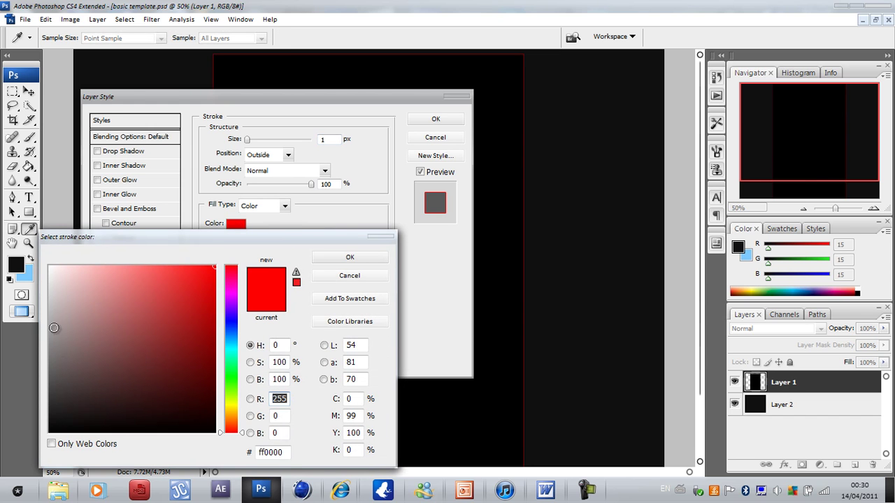
click(50, 267)
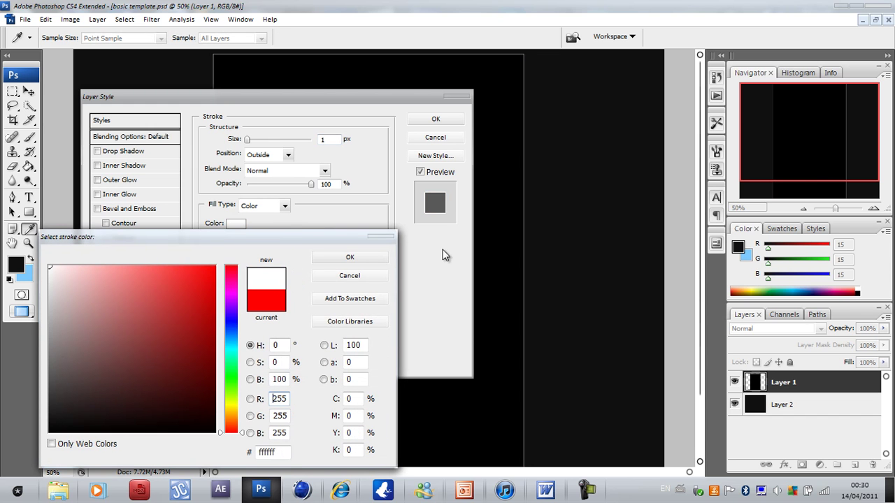
click(356, 259)
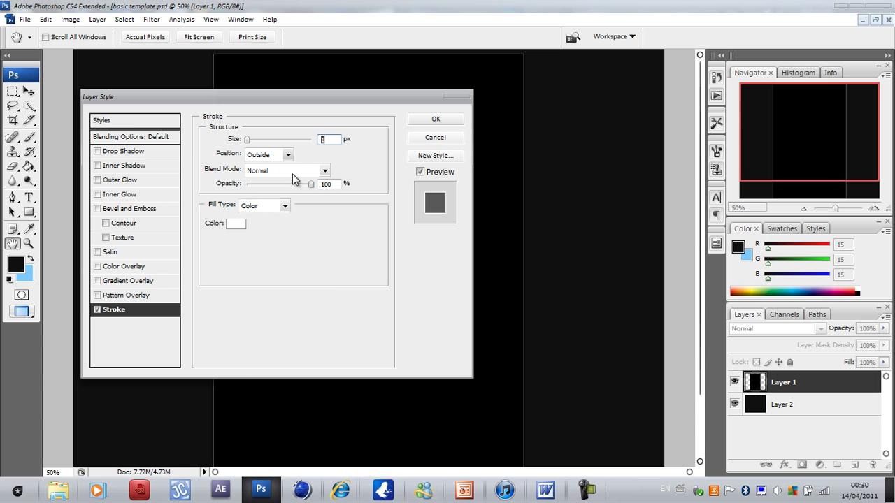
click(293, 171)
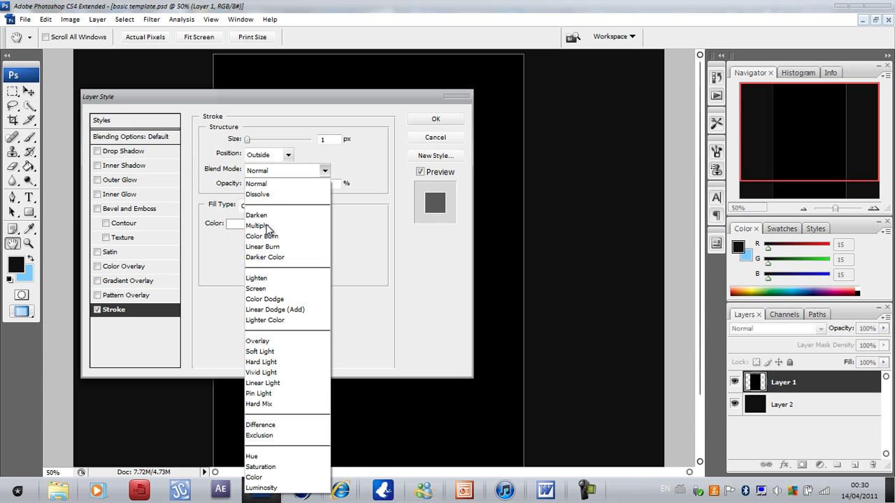
click(278, 341)
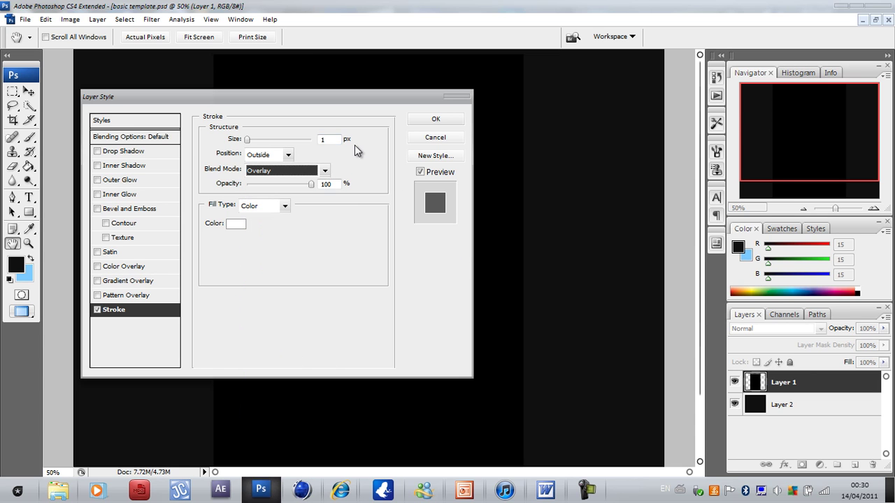
- Add an Outer Glow to Layer 1 with black colour and Normal blend mode
click(112, 182)
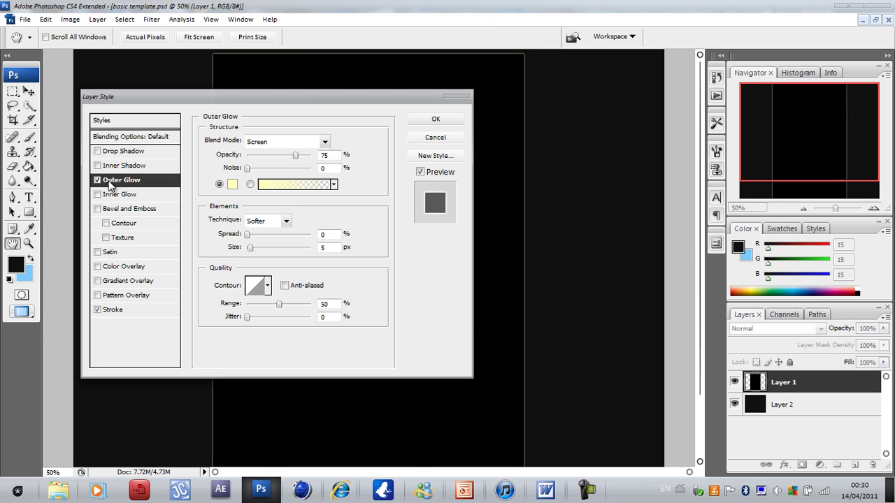
click(233, 187)
drag(133, 342, 2, 443)
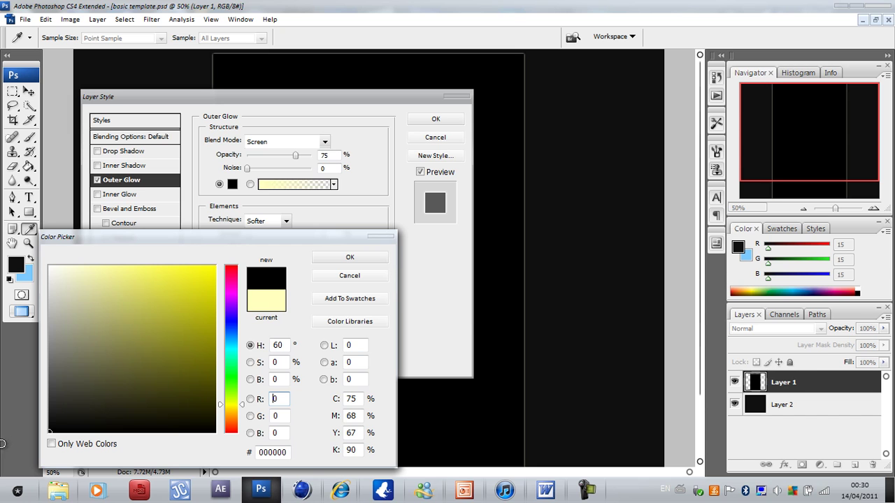
click(329, 257)
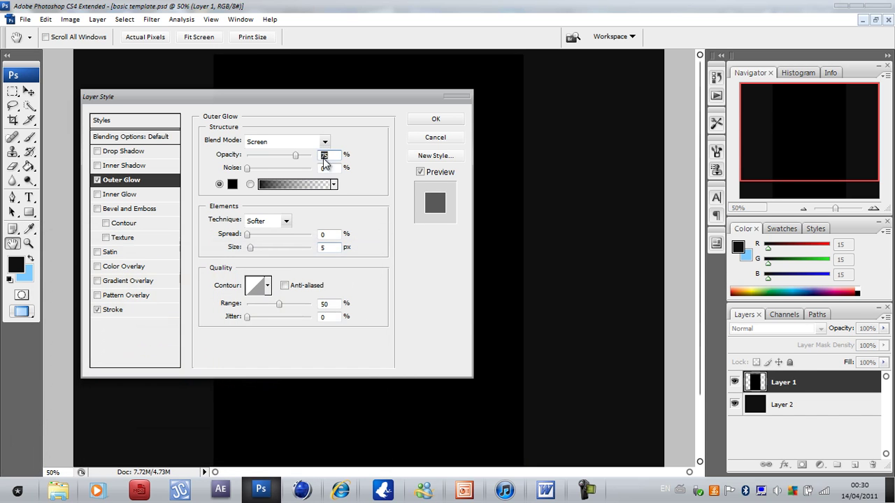
click(323, 141)
click(316, 151)
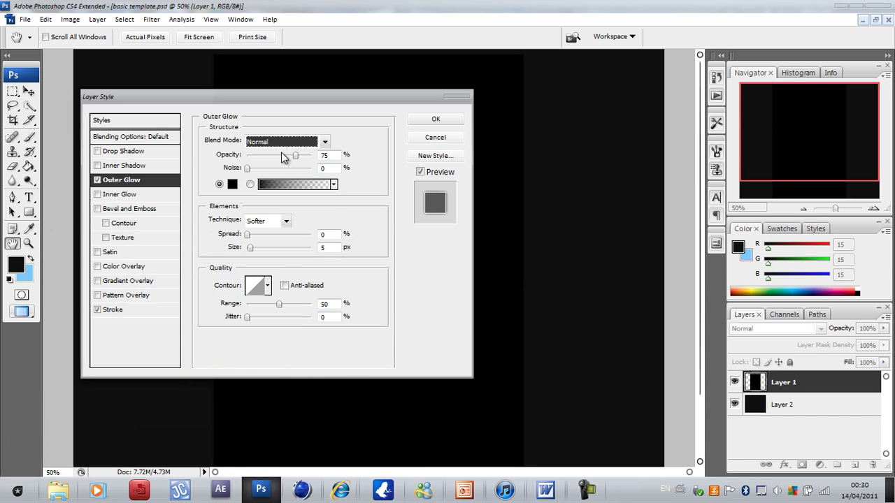
- Apply the layer style and zoom the canvas in to 100%
click(428, 120)
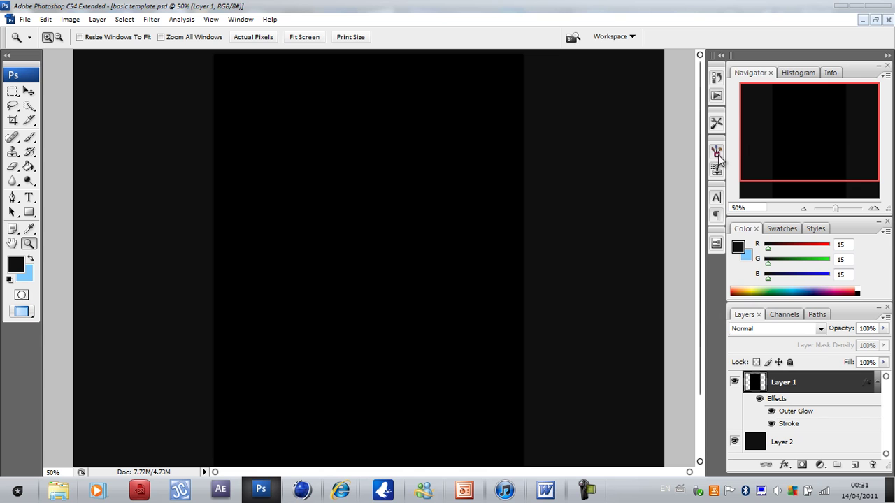
click(493, 145)
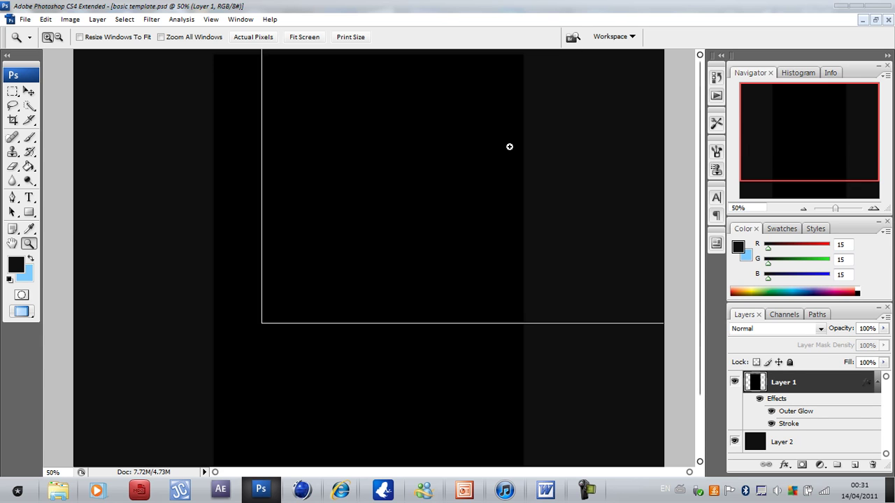
click(471, 232)
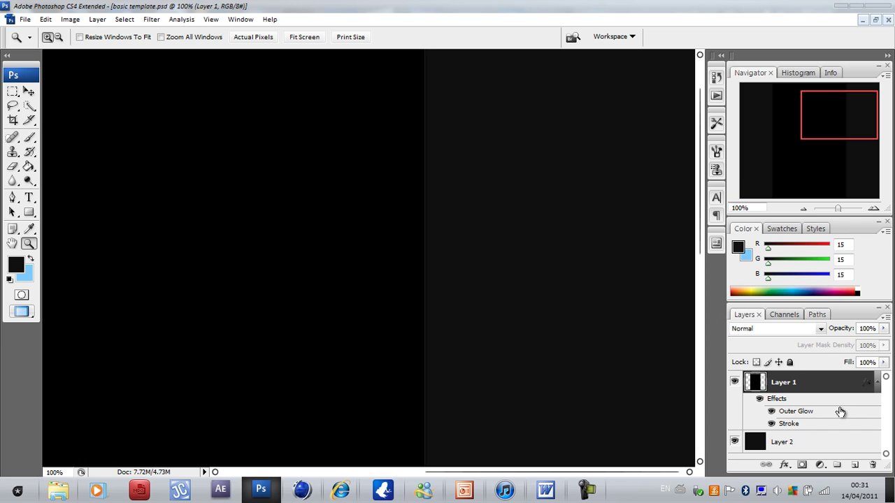
- Add a Color Overlay of near-black 080808 to Layer 1's style and apply it
double_click(795, 412)
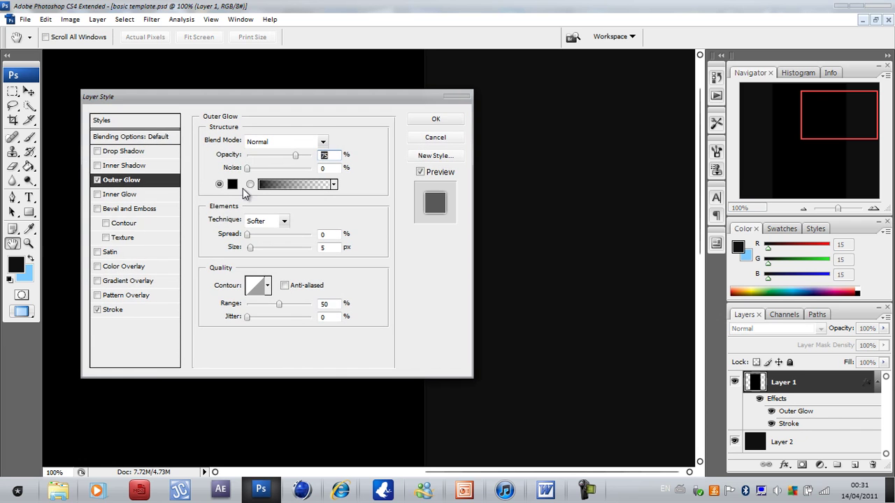
click(124, 266)
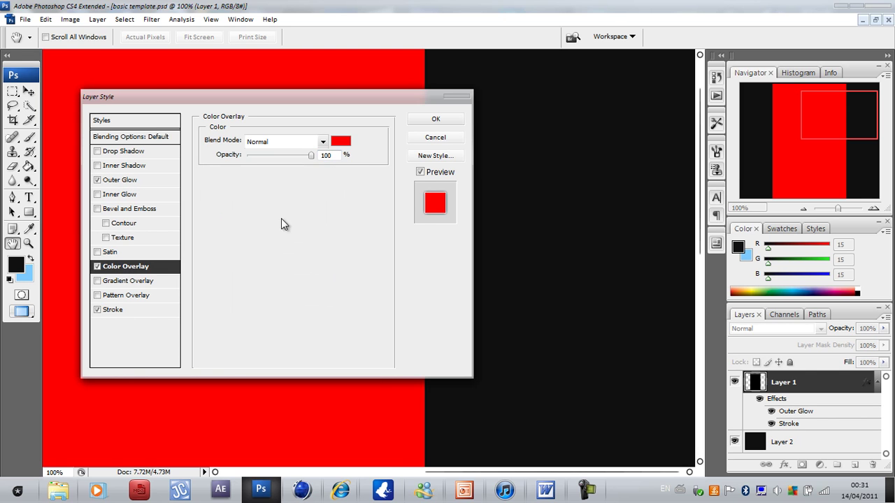
click(341, 143)
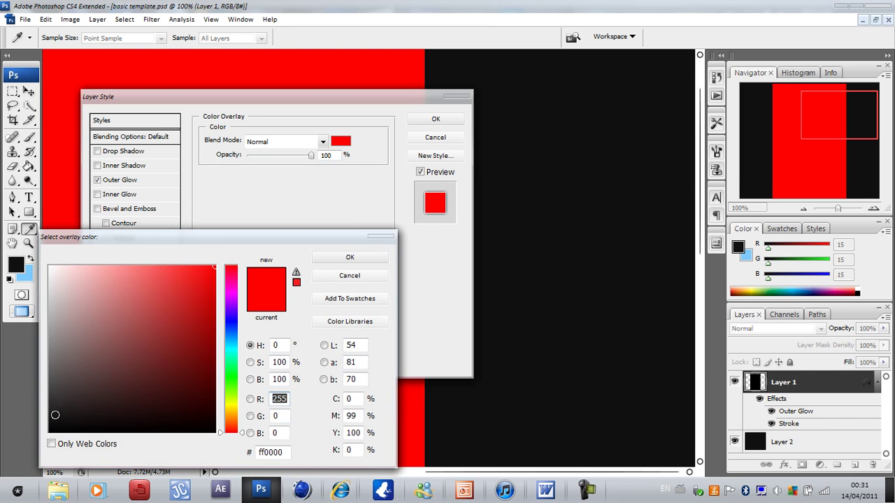
click(49, 415)
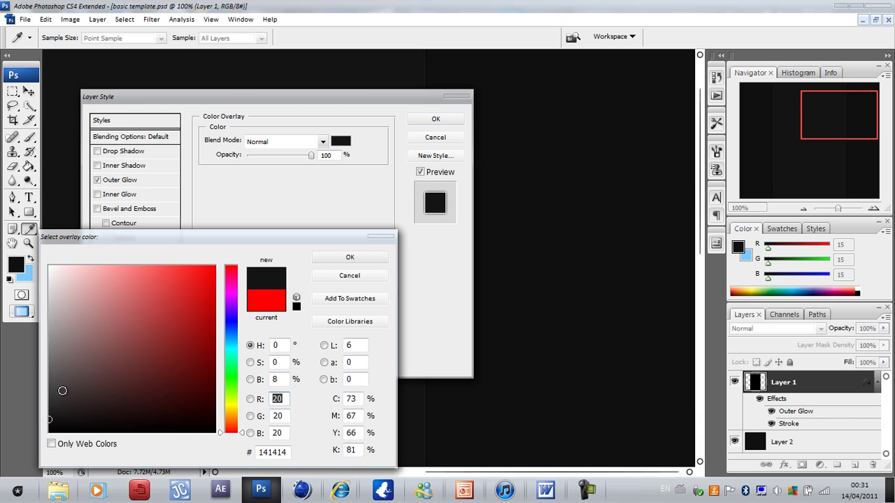
click(50, 405)
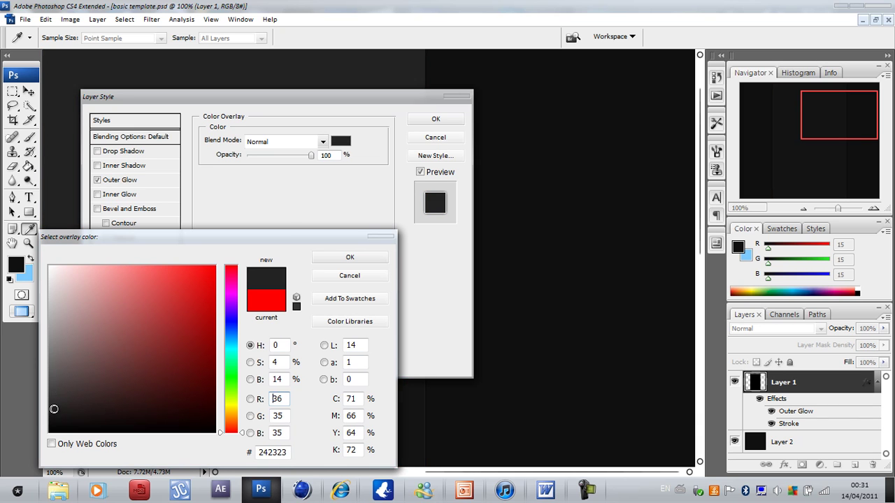
click(49, 429)
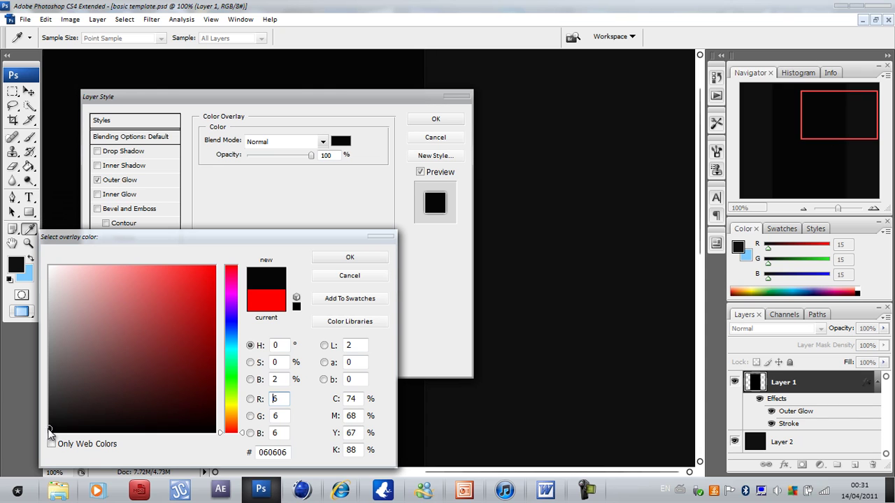
drag(49, 425, 49, 426)
click(50, 427)
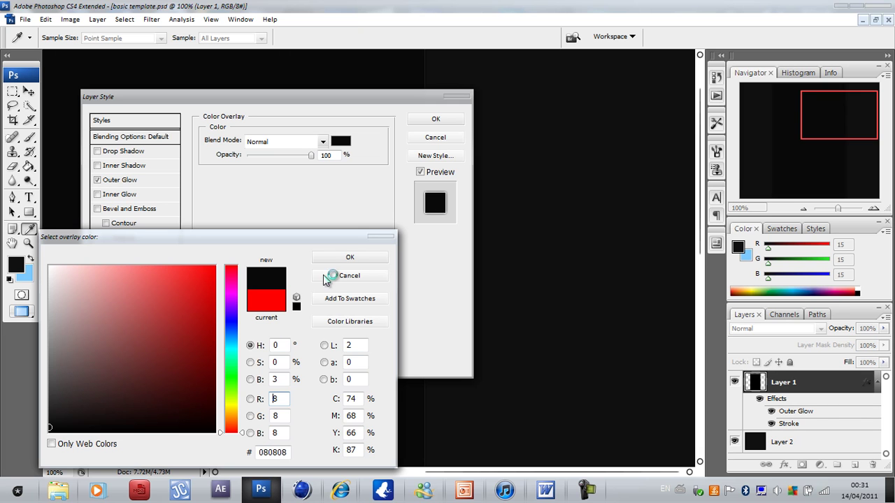
click(349, 257)
click(447, 119)
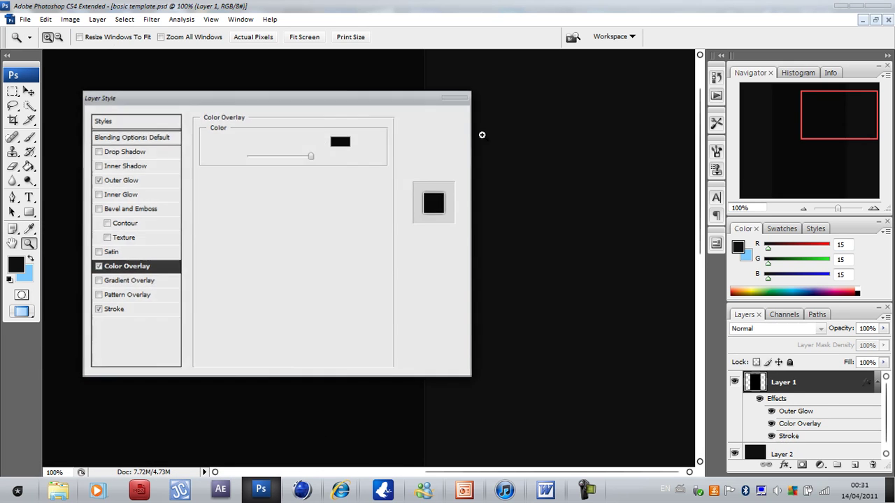
- Select Layer 2 and Paint Bucket fill its right-hand area with pure black
click(784, 455)
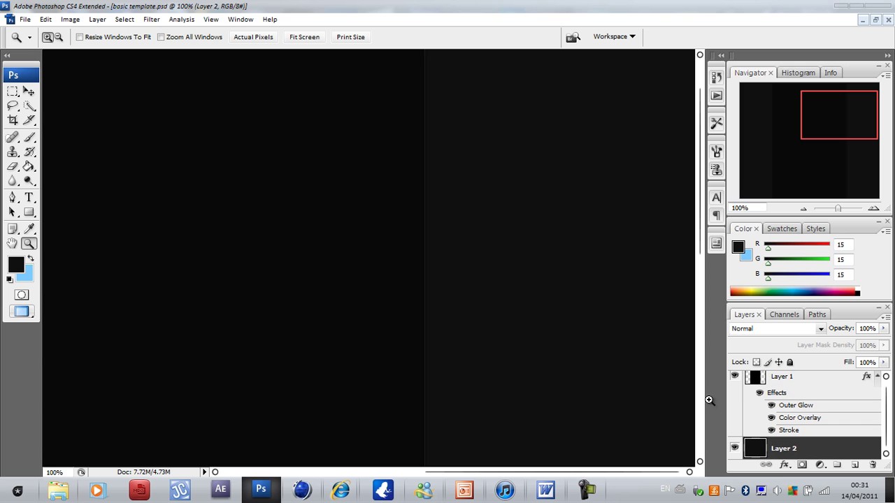
click(20, 259)
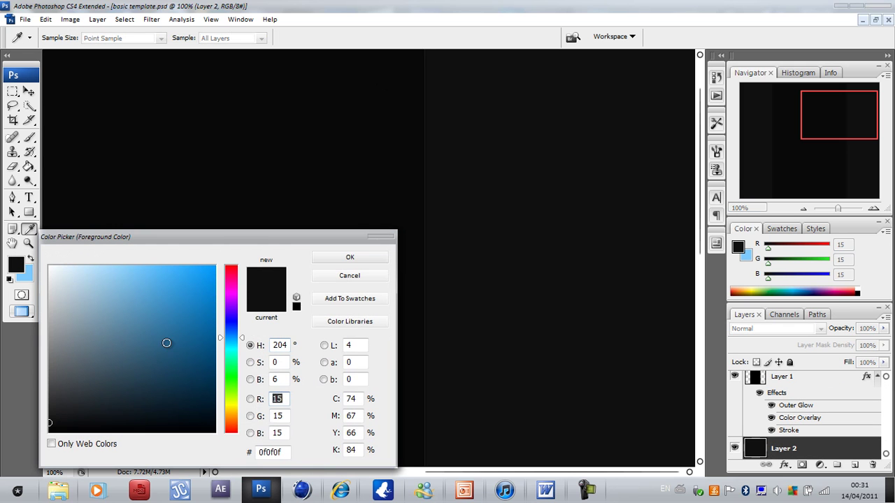
drag(165, 344, 2, 498)
click(350, 257)
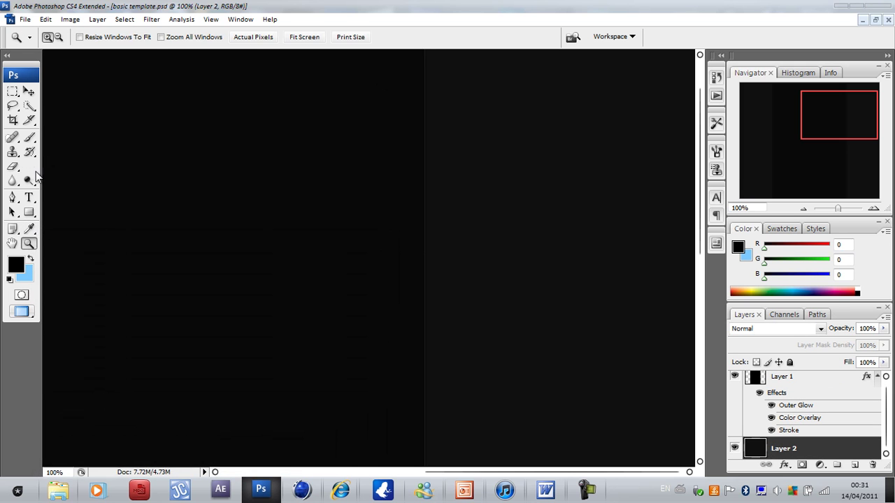
click(28, 167)
click(90, 177)
click(252, 203)
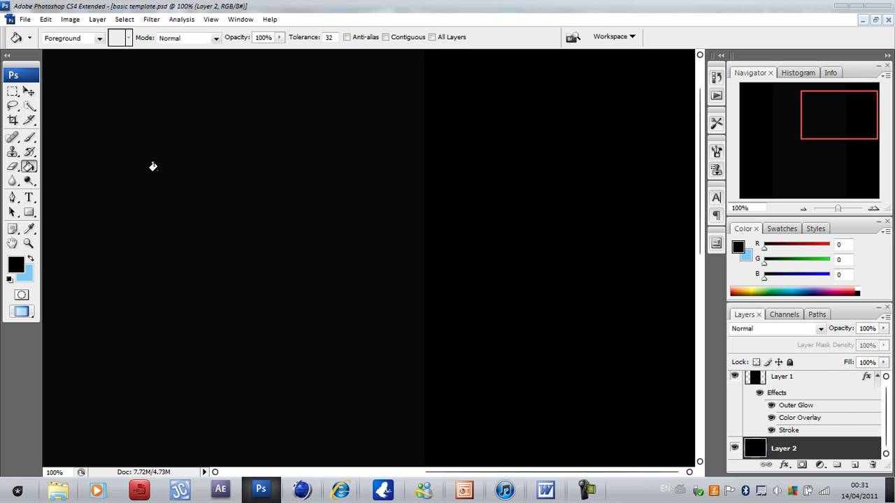
- Fit the whole canvas on screen
click(30, 246)
right_click(343, 183)
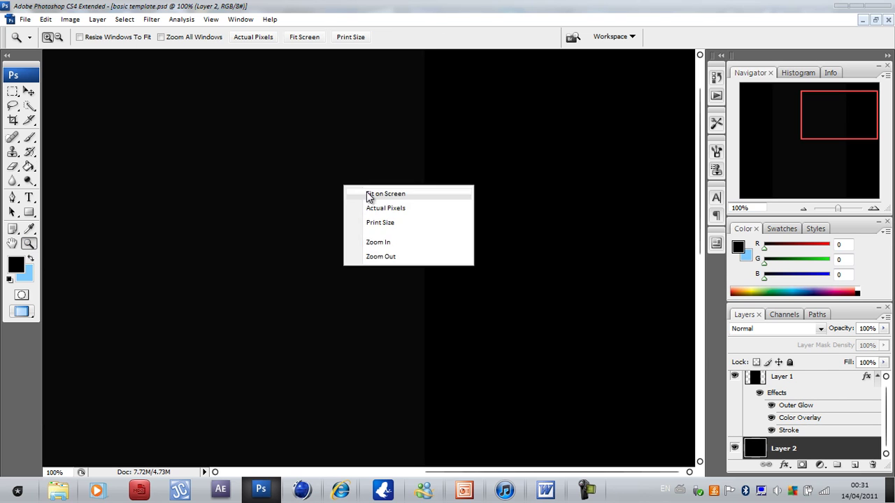
click(365, 193)
- Set up a white Brush with 1009 px Master Diameter and 0% hardness
click(30, 139)
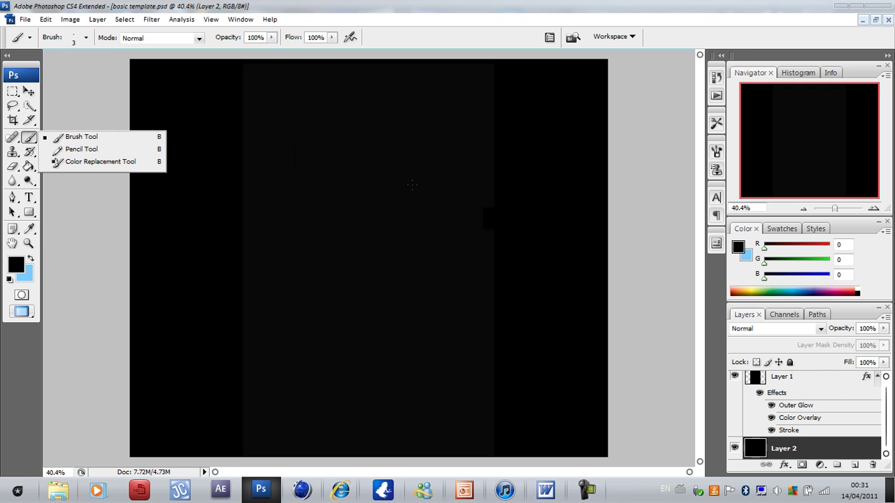
click(91, 138)
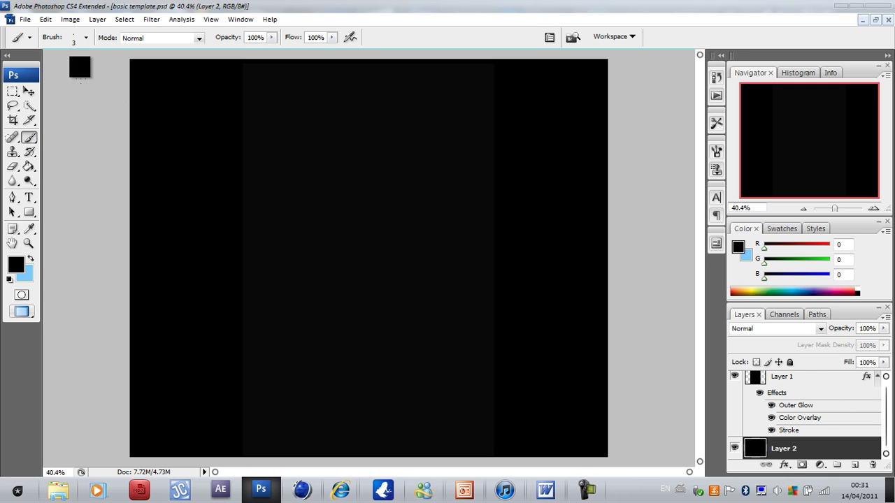
click(87, 37)
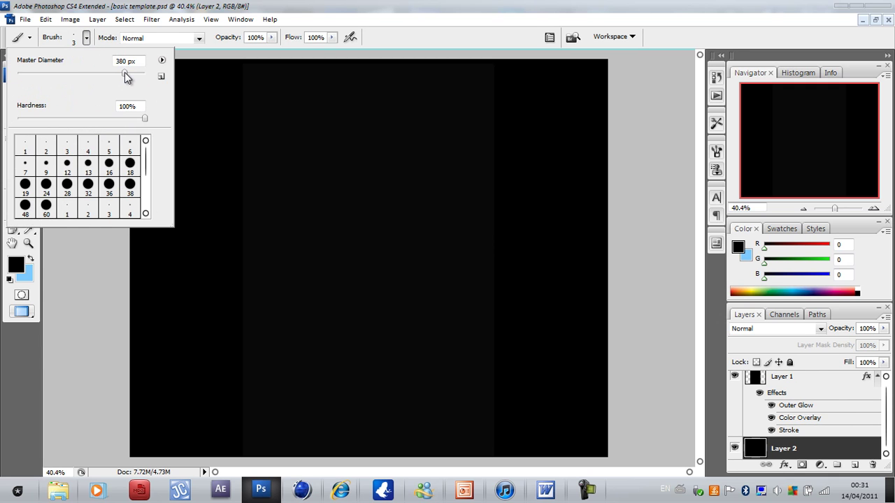
drag(132, 72, 141, 78)
drag(115, 117, 14, 119)
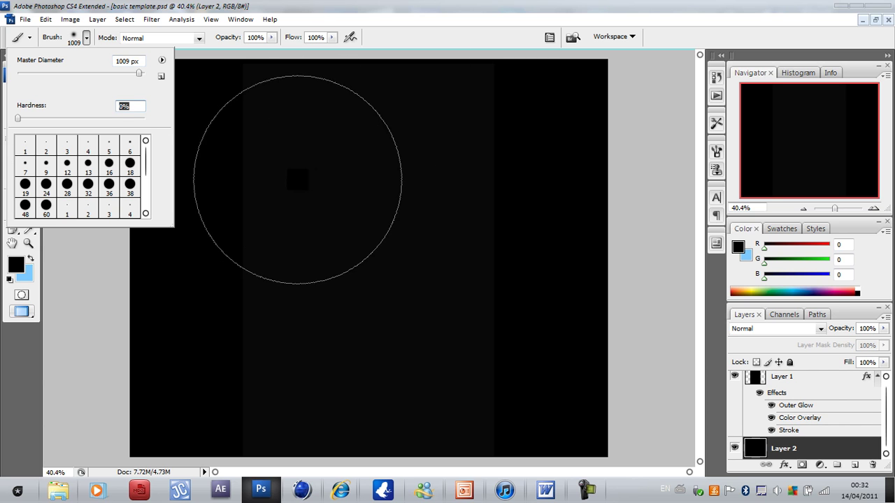
click(15, 264)
drag(136, 320, 65, 254)
click(351, 258)
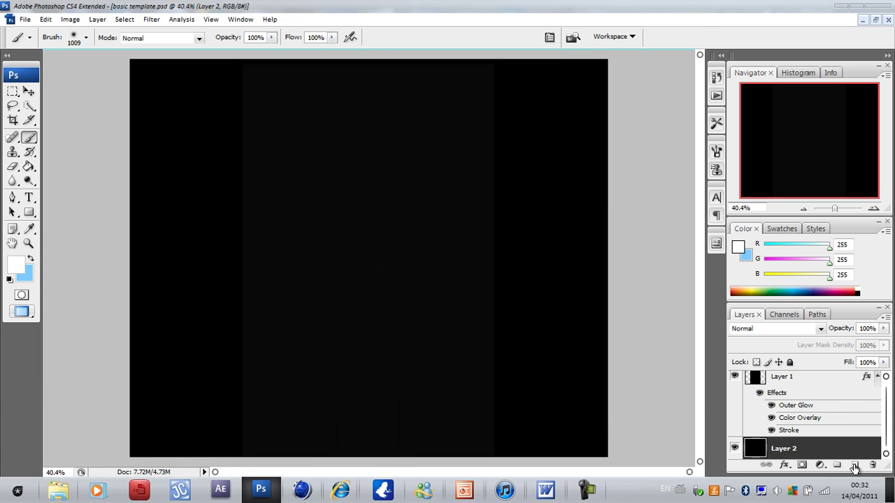
- Paint soft white glow bands down both canvas sides on a new Layer 3
click(855, 465)
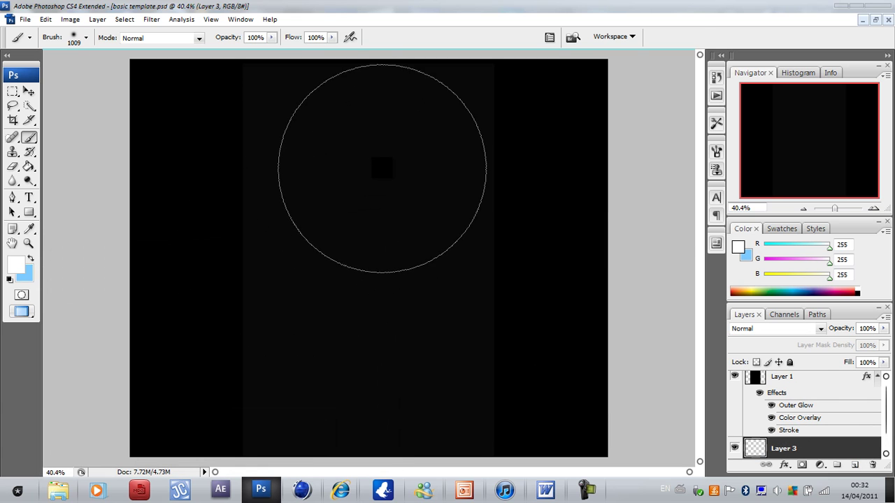
drag(380, 160, 378, 425)
mouse_move(376, 392)
mouse_down()
mouse_move(353, 14)
mouse_move(361, 14)
mouse_move(367, 346)
mouse_move(315, 493)
mouse_up()
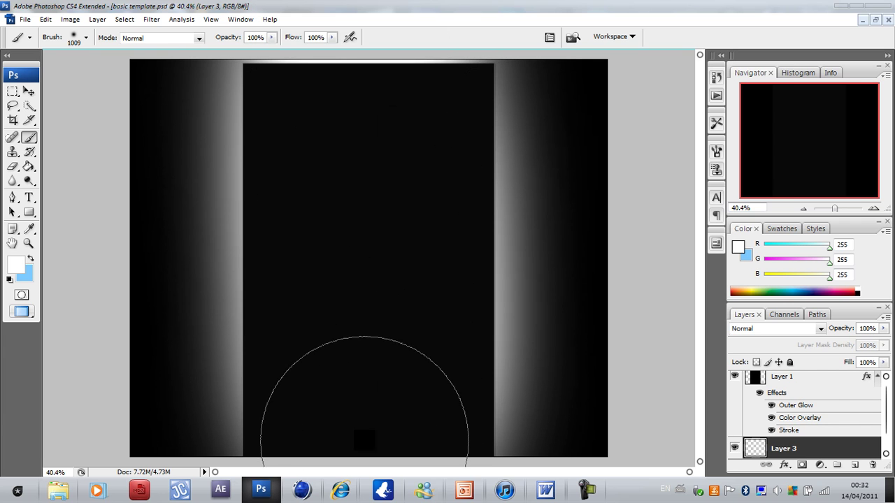
- Erase the bright top strip with a 182 px eraser, then undo it
click(12, 170)
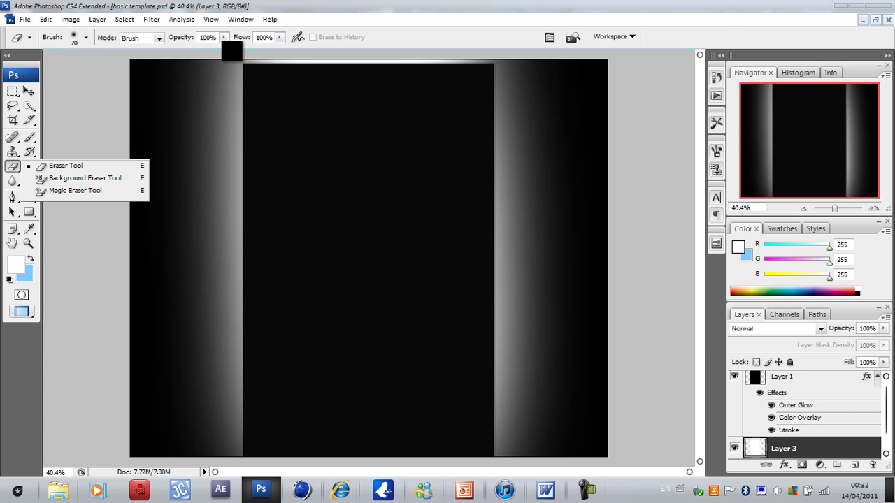
click(86, 38)
drag(62, 72, 109, 77)
click(235, 60)
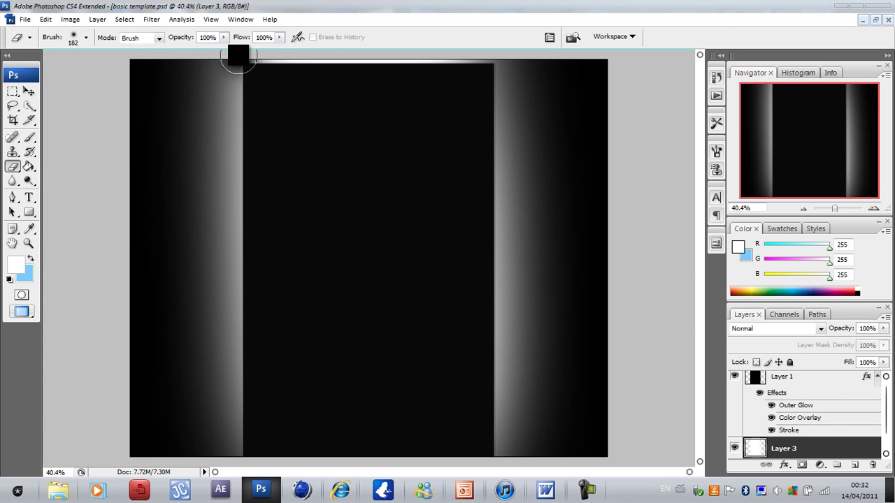
mouse_move(263, 48)
mouse_down()
mouse_move(437, 38)
mouse_move(549, 46)
mouse_move(442, 37)
mouse_move(387, 41)
mouse_move(461, 54)
mouse_move(290, 54)
mouse_up()
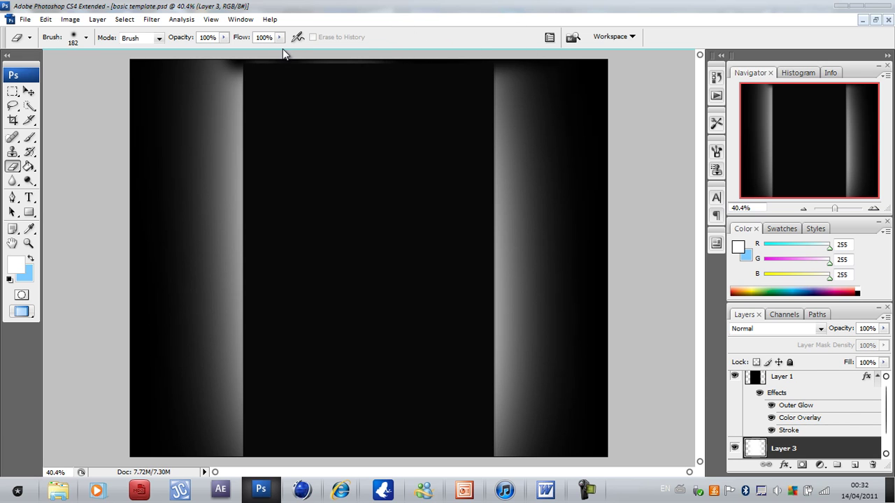
key(ctrl+alt+z)
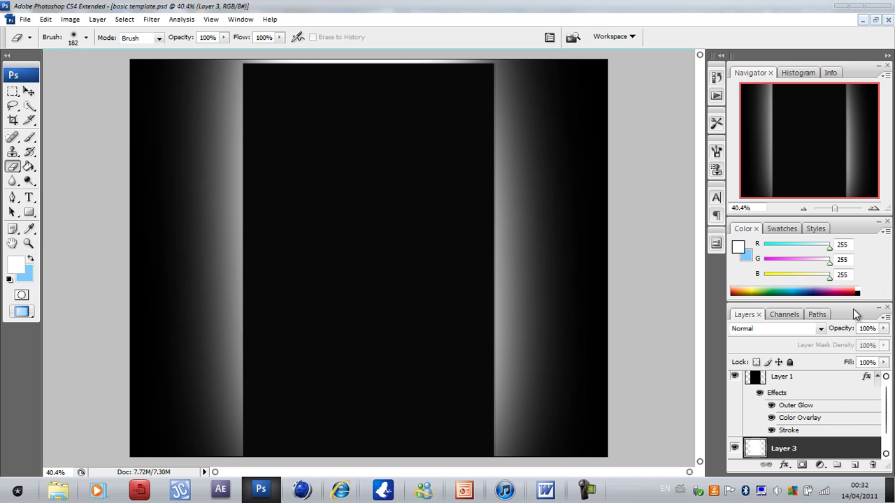
- Lower Layer 3's opacity to about 20%
click(883, 329)
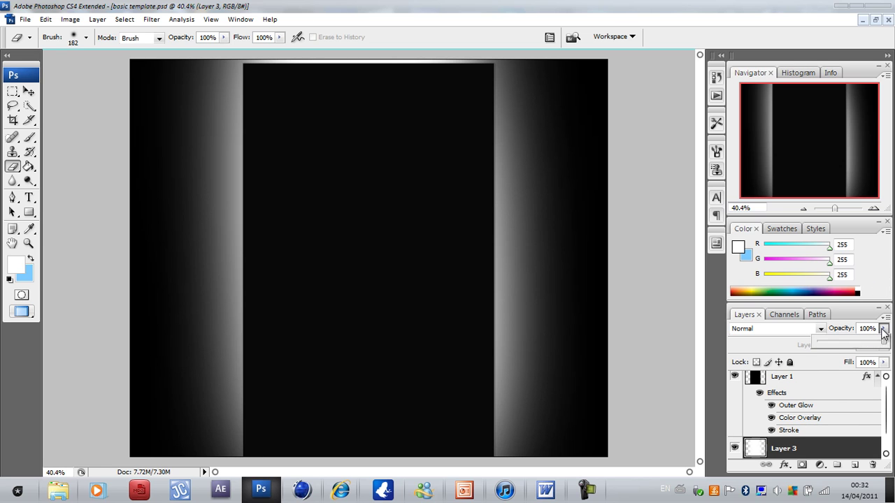
click(833, 343)
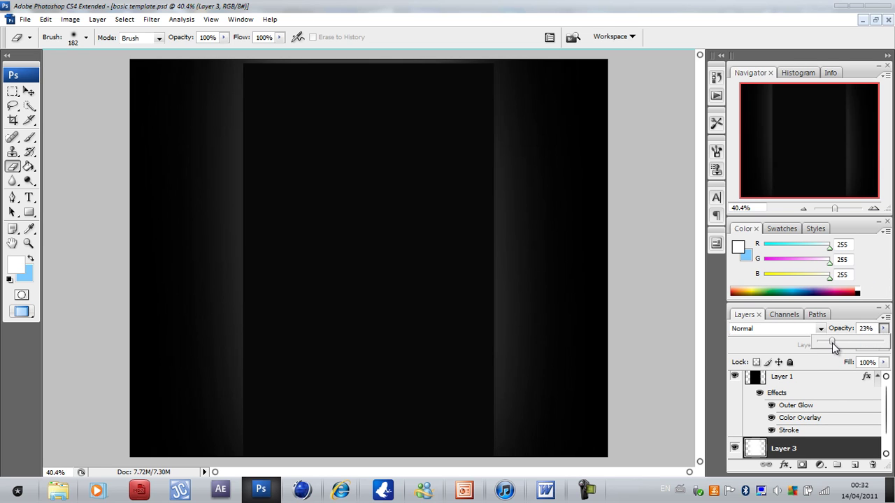
drag(833, 344, 833, 344)
- Zoom into the canvas and select Layer 1
click(29, 243)
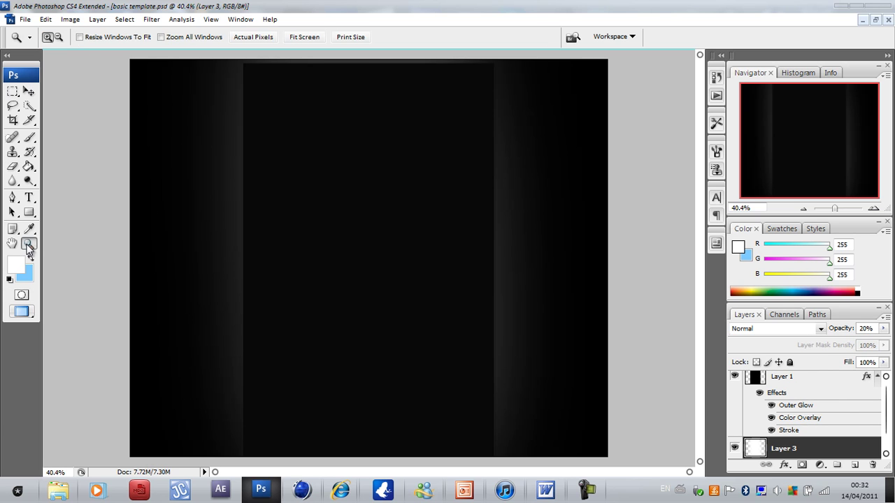
click(469, 209)
click(517, 208)
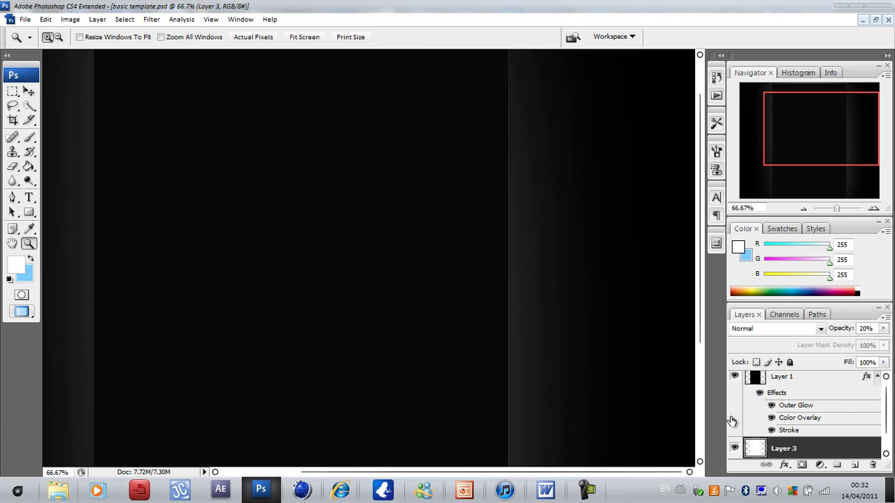
scroll(889, 430, up, 1)
click(790, 388)
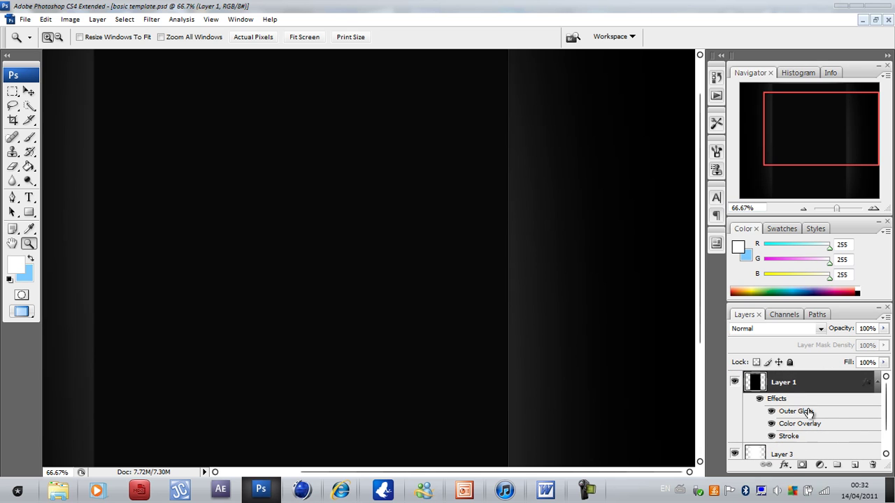
- Add a Gradient Map adjustment layer and open its gradient for editing
click(816, 467)
click(821, 467)
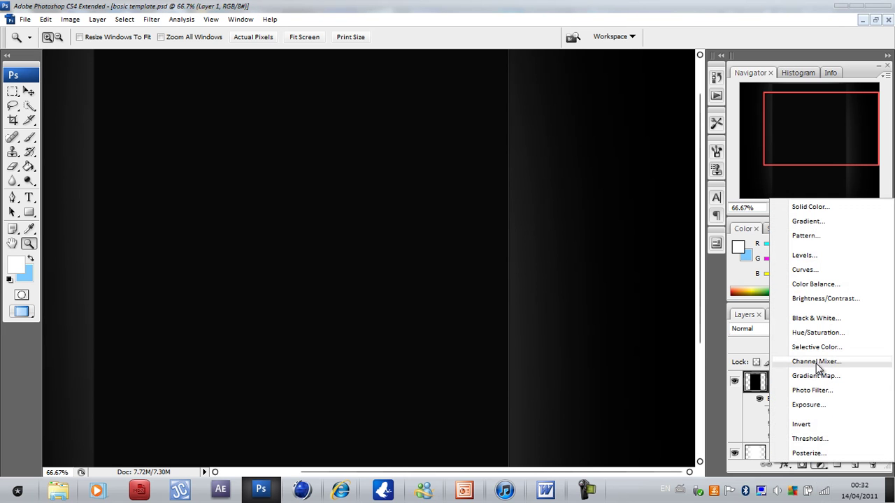
click(816, 379)
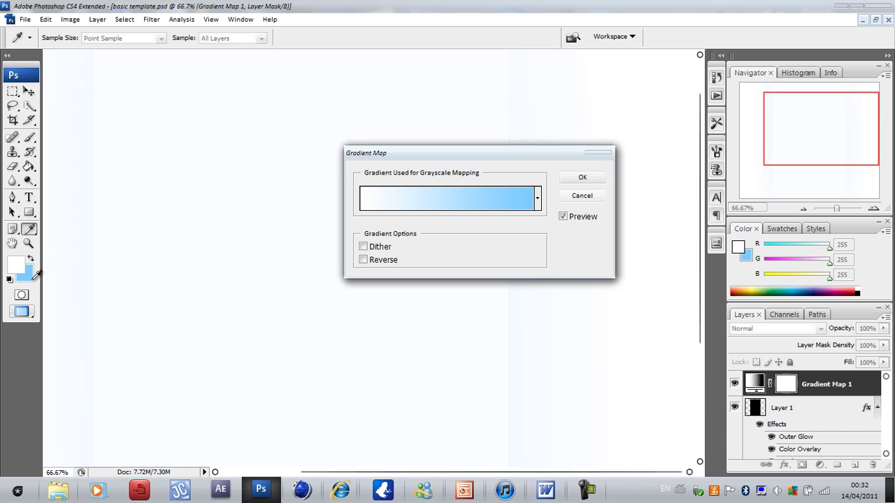
click(385, 200)
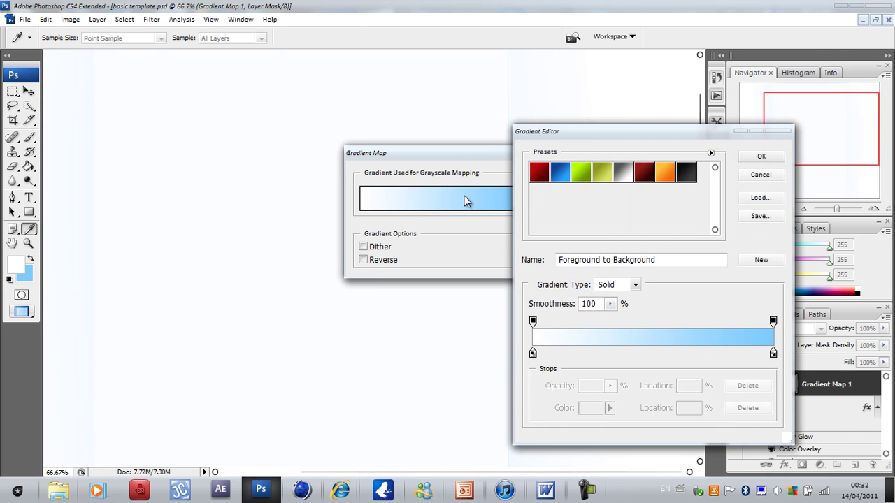
- Set the gradient stops to bright magenta on the left and dark purple #9304a8 on the right
click(533, 354)
click(590, 409)
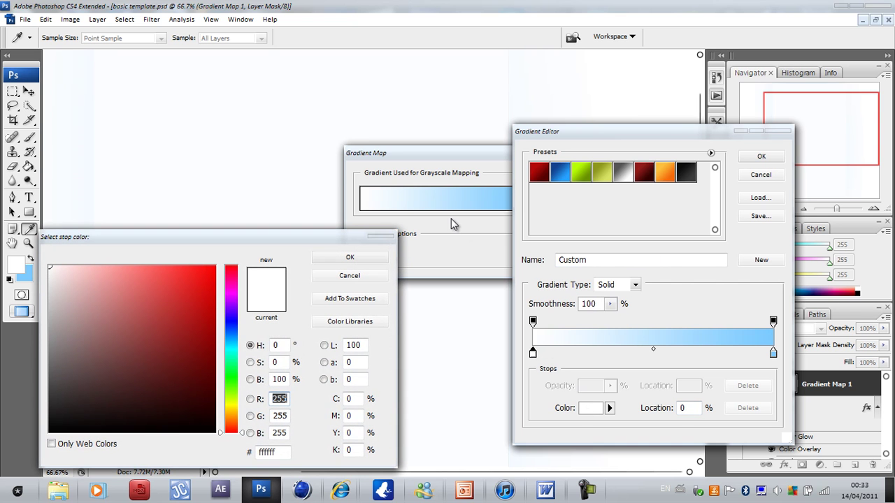
click(224, 296)
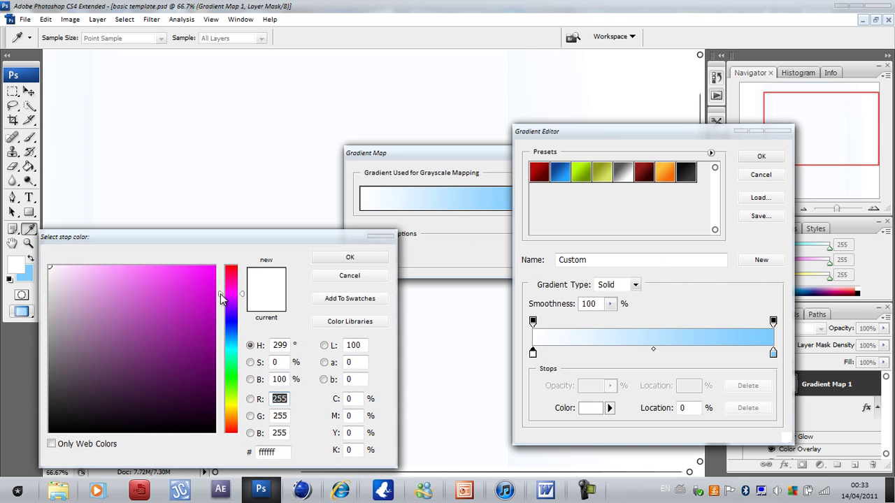
drag(207, 288, 252, 236)
click(350, 257)
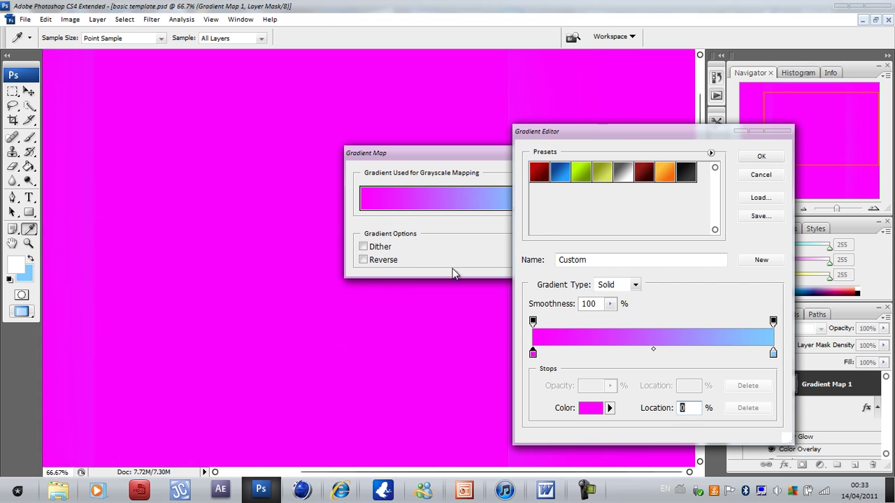
click(774, 354)
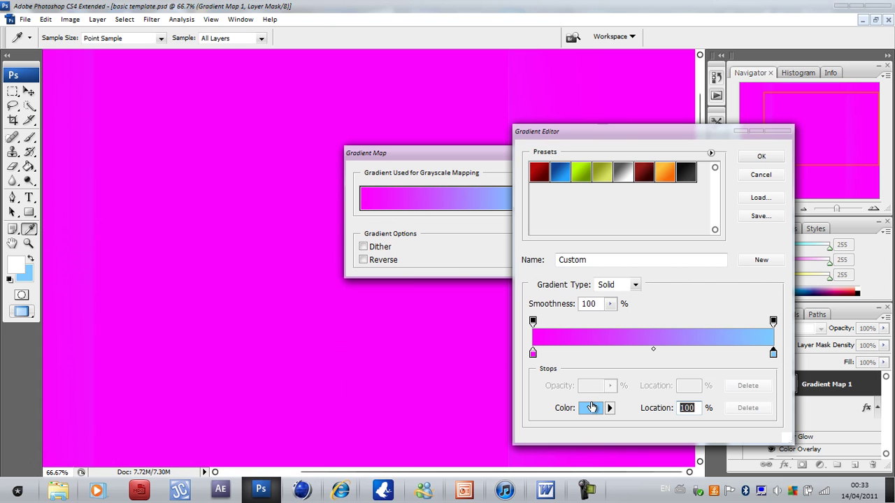
click(591, 409)
click(230, 297)
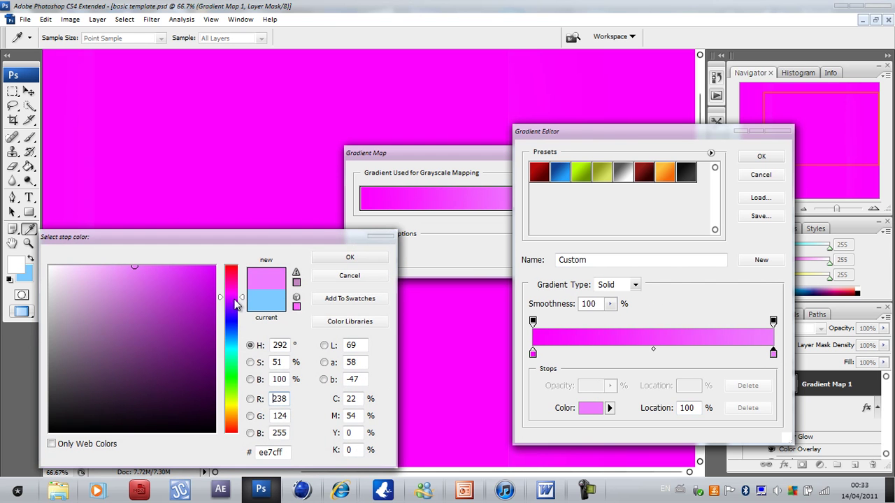
drag(208, 311, 212, 325)
click(366, 257)
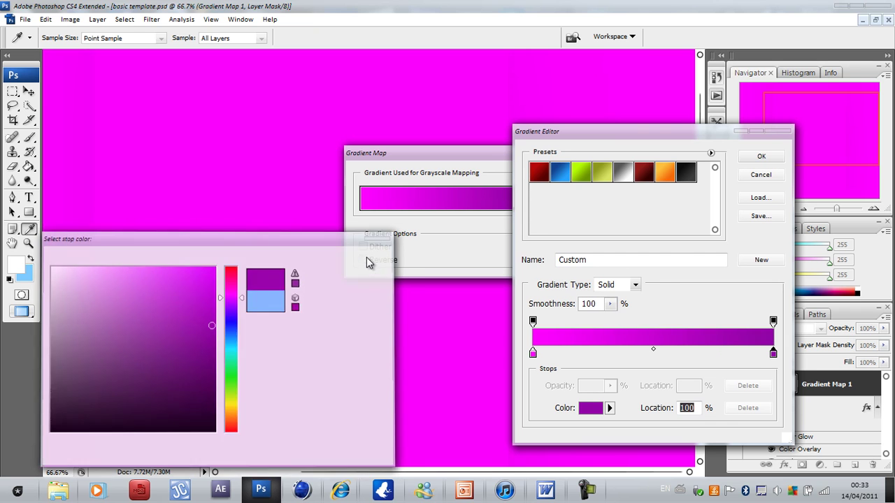
click(762, 156)
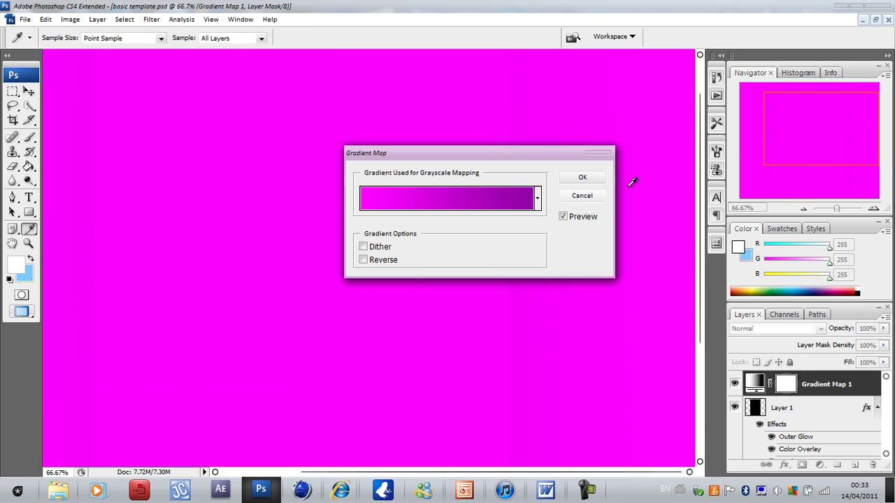
- Set the Gradient Map layer's blend mode to Overlay and zoom to 100%
click(592, 179)
key(z)
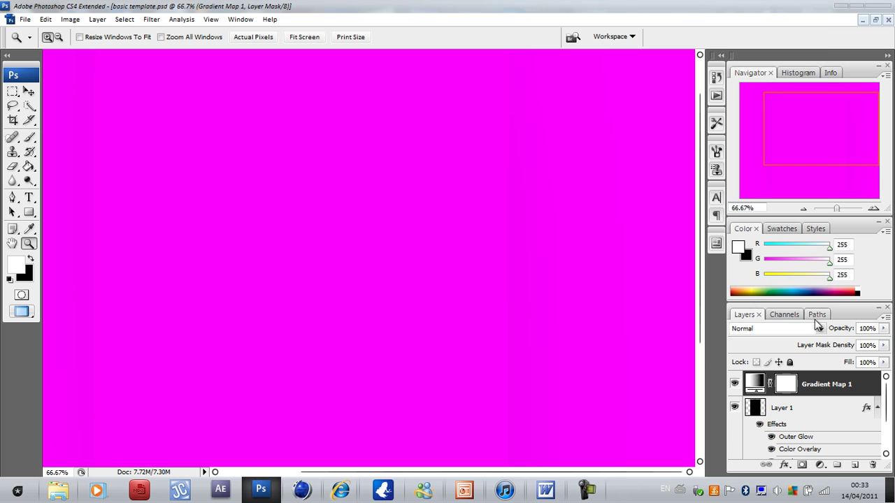
click(822, 328)
click(765, 171)
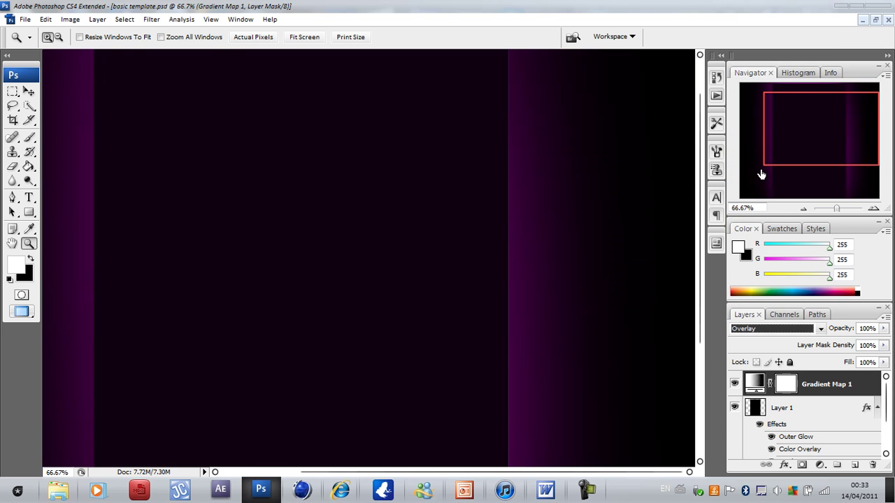
drag(696, 229, 682, 63)
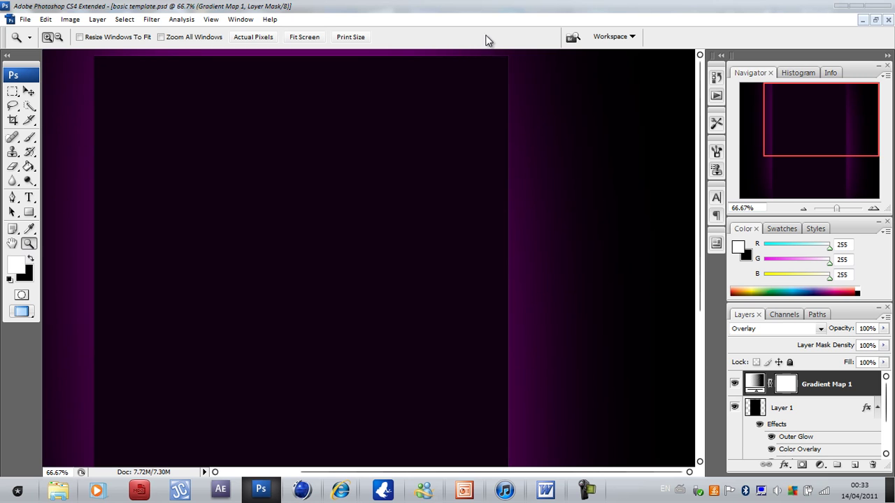
click(425, 84)
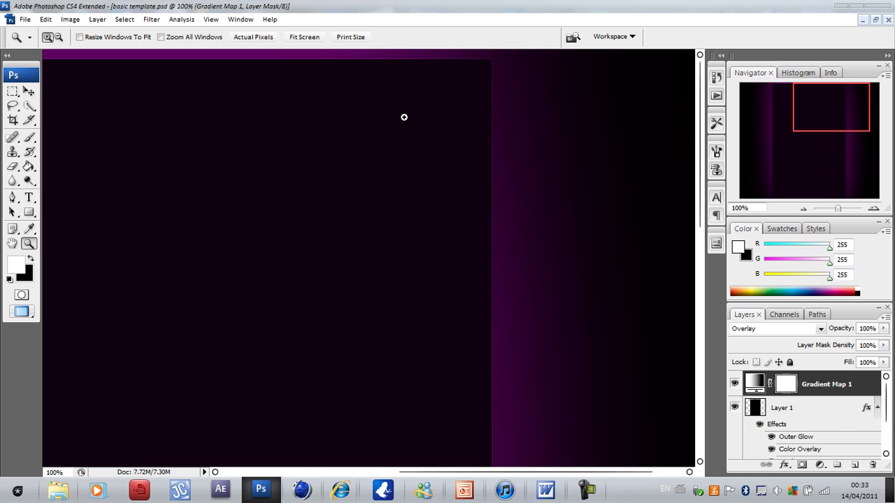
- Add a new Layer 4 above the gradient map with the Rectangular Marquee ready
click(14, 200)
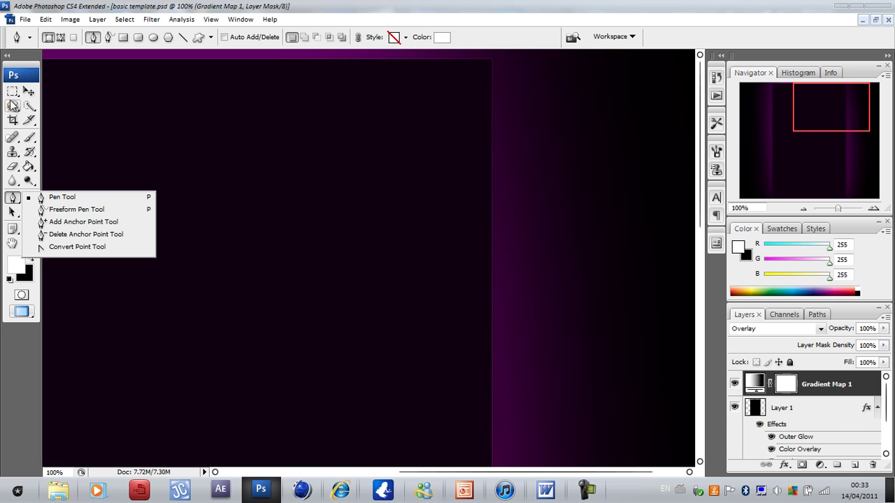
click(854, 464)
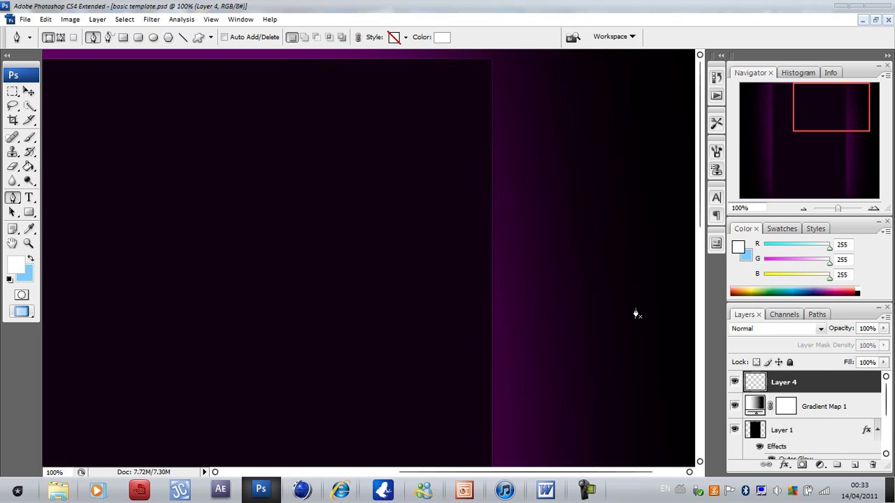
click(29, 137)
click(12, 91)
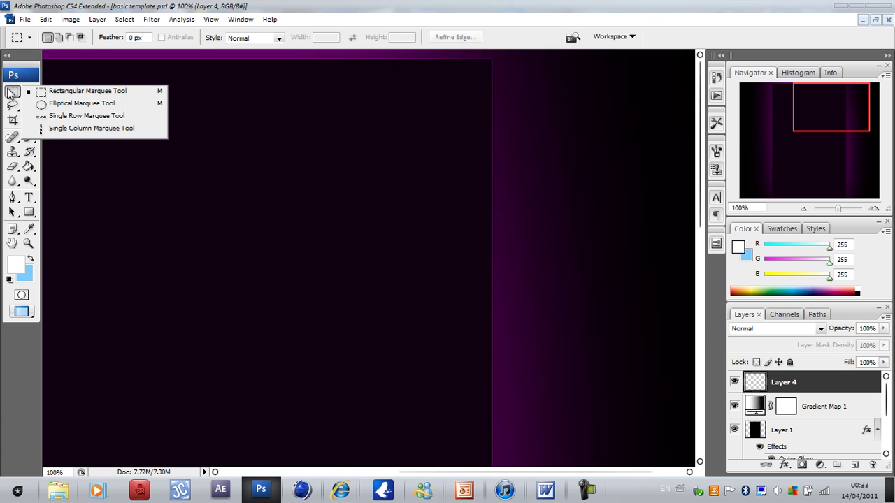
click(50, 95)
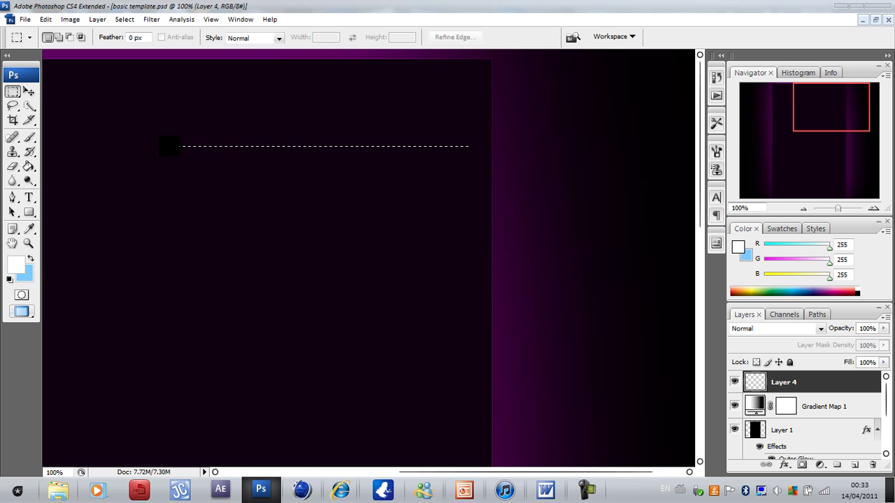
- Fill a thin horizontal strip across the upper canvas with white, then deselect
drag(168, 146, 169, 147)
click(28, 167)
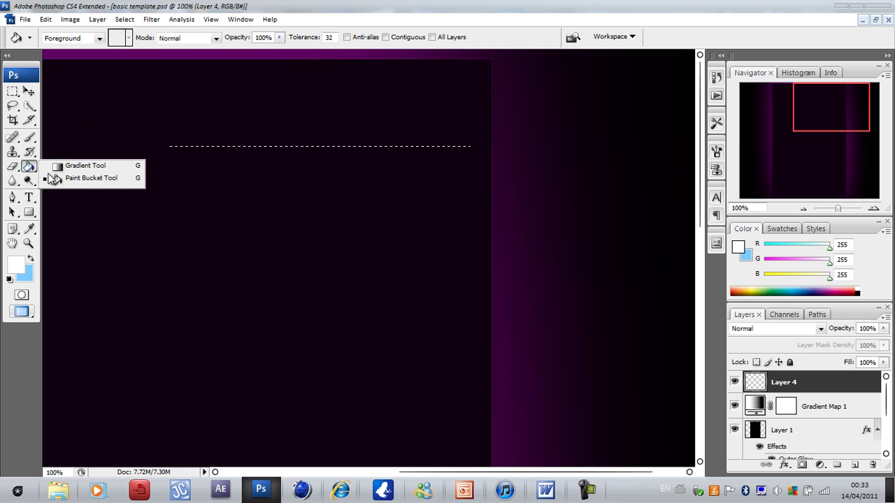
click(67, 179)
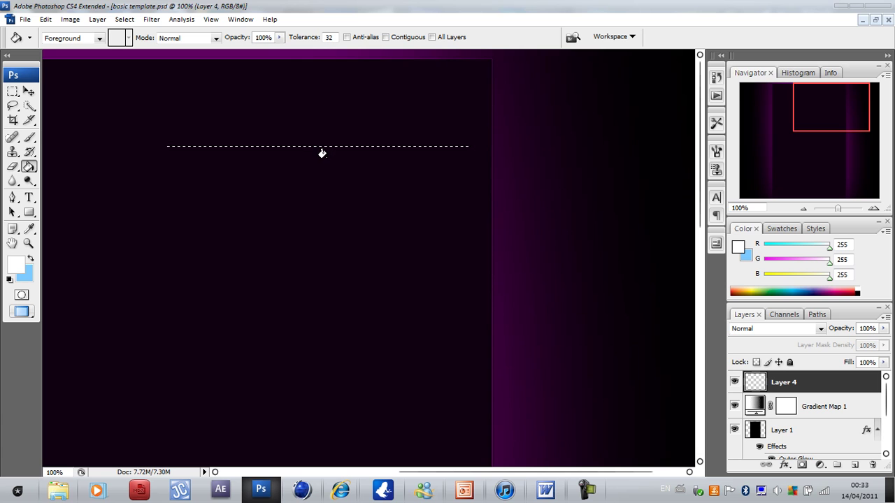
click(13, 91)
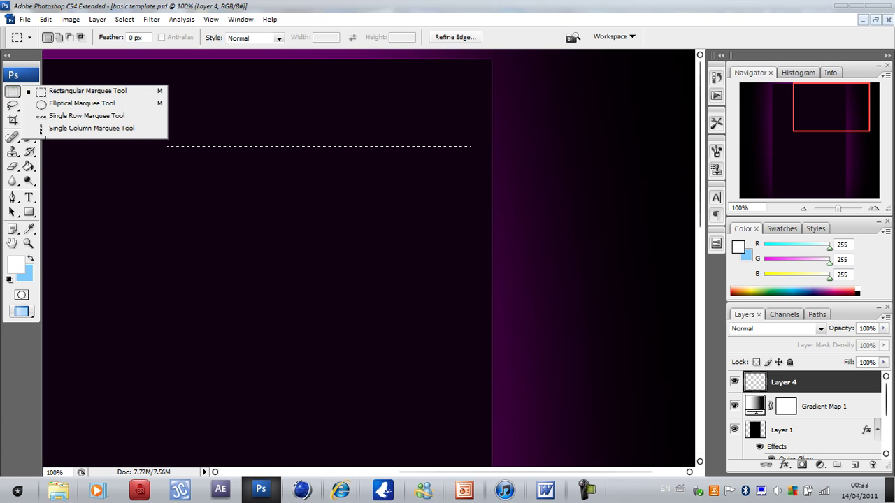
click(84, 90)
key(ctrl+d)
- Erase the line's right end, drag the line to the top edge, and start Free Transform
click(13, 167)
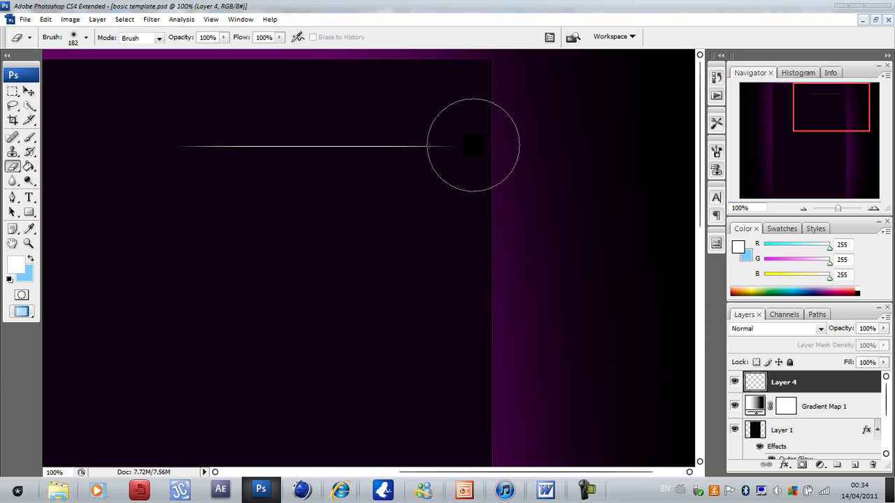
click(29, 91)
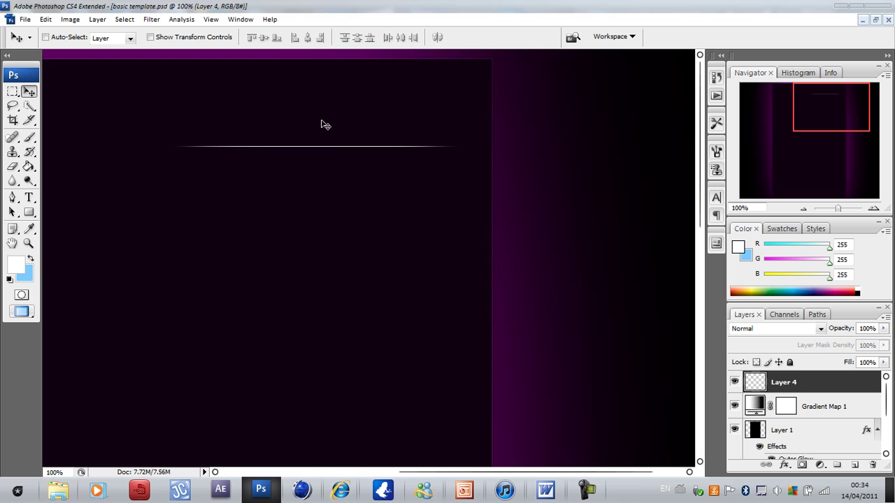
drag(331, 156, 402, 64)
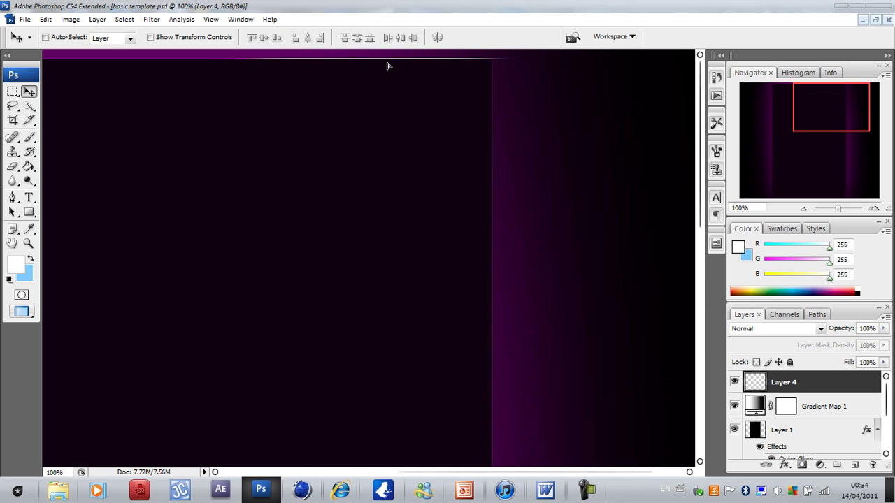
key(ctrl+t)
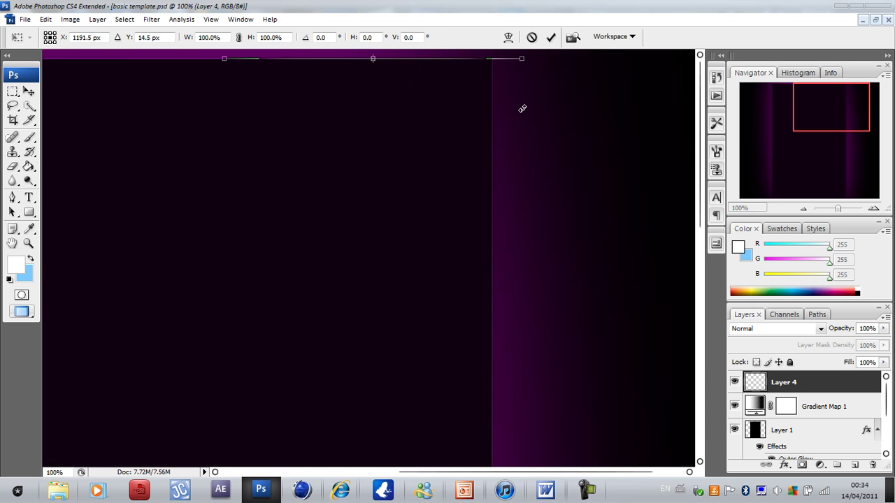
- At 300% zoom, duplicate Layer 4's white line, move the copy below it, hide it, reselect Layer 4
click(28, 243)
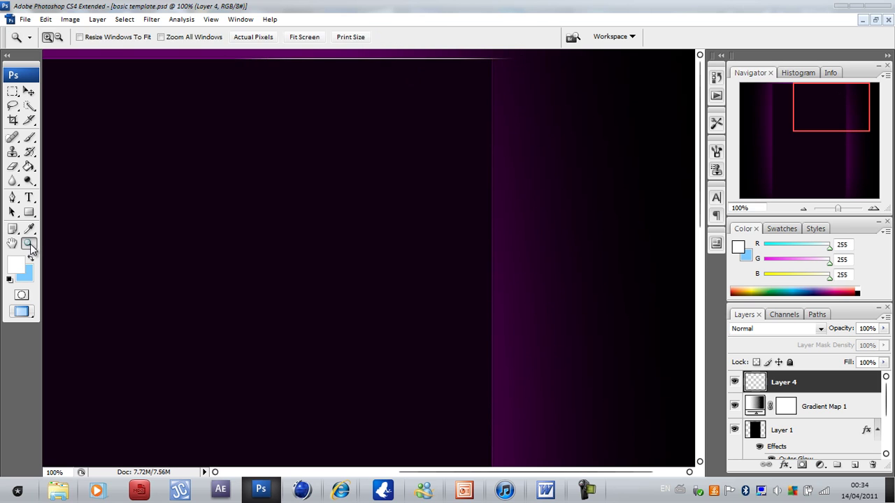
click(429, 64)
click(447, 87)
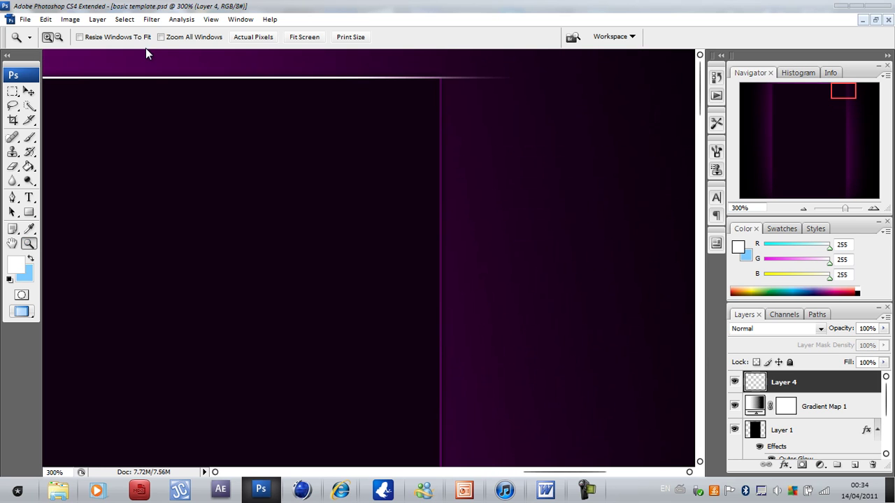
click(29, 91)
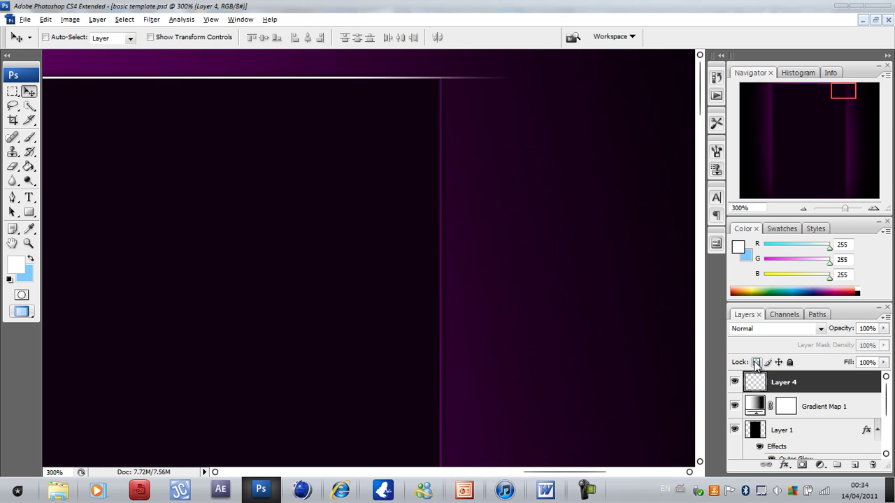
key(ctrl+j)
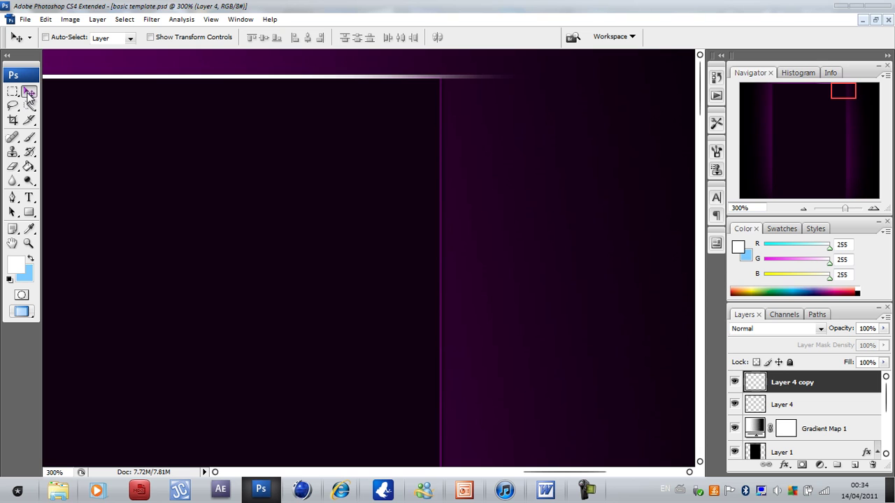
drag(134, 82, 127, 104)
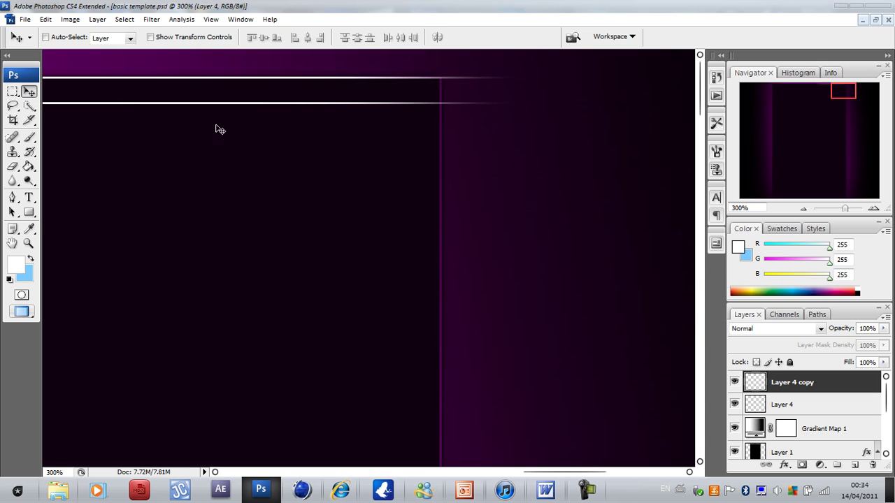
click(735, 383)
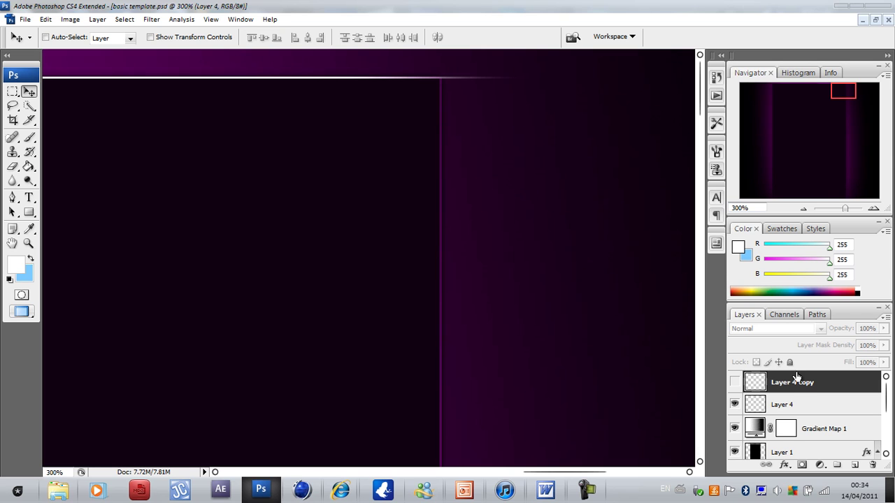
click(788, 404)
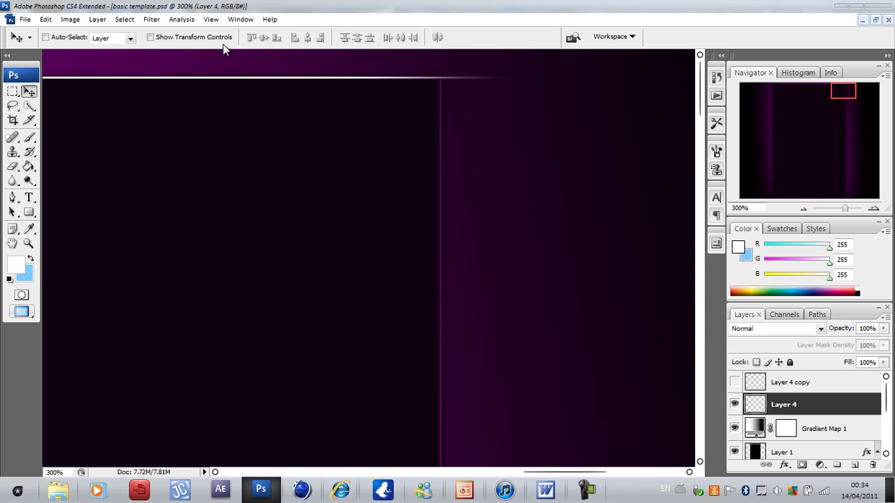
- Rotate Layer 4's white line by 1.3° with proportions linked and apply the transform
key(ctrl+t)
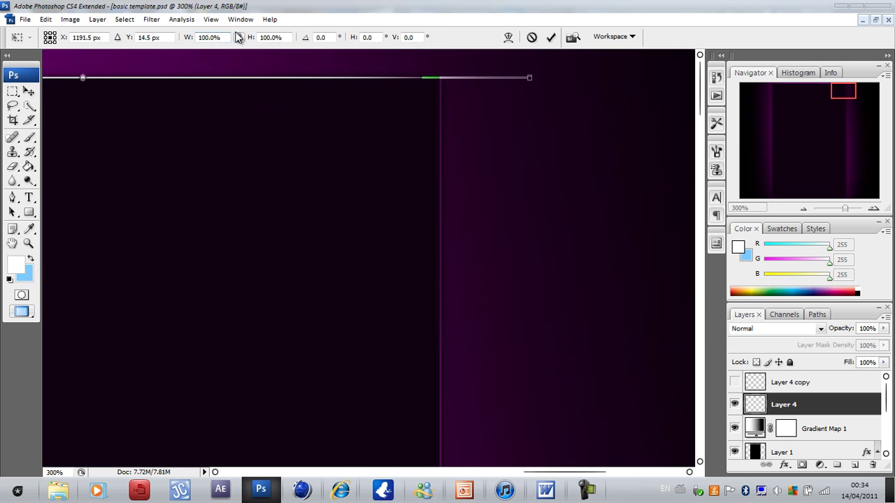
click(238, 37)
drag(569, 106, 565, 113)
click(28, 91)
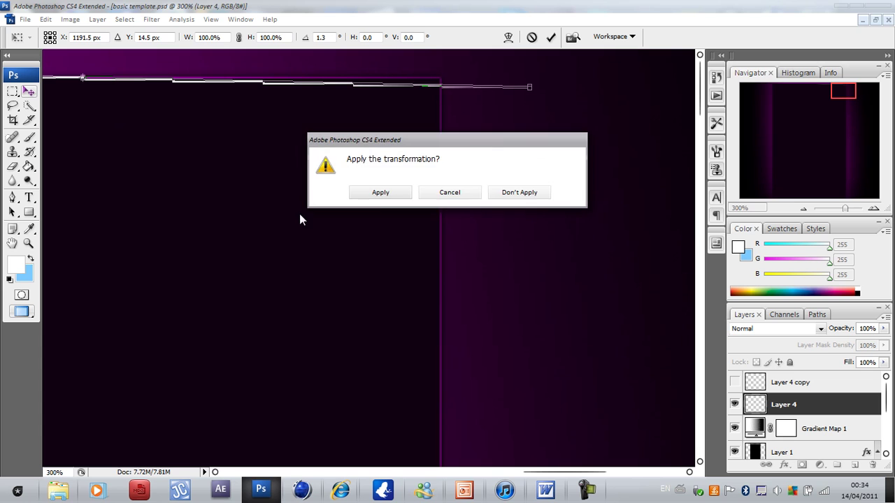
click(381, 195)
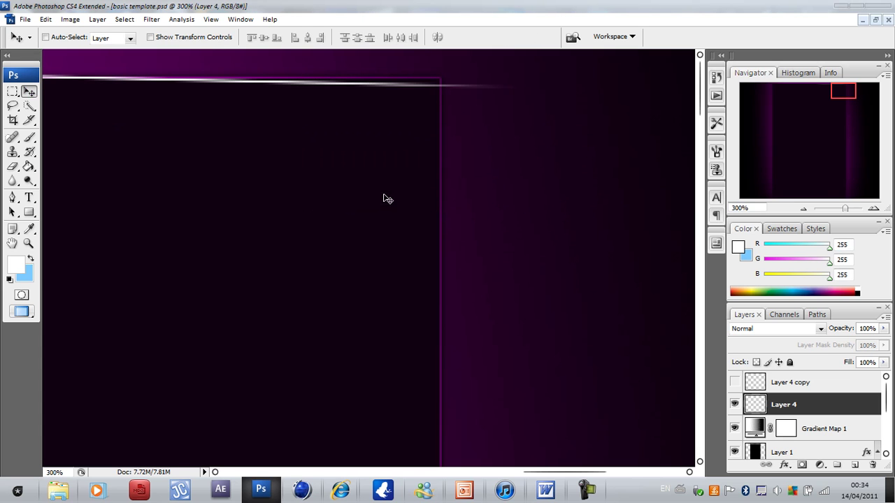
click(29, 243)
right_click(297, 196)
- Zoom to the top-left, shift the white line slightly right, and set Layer 4 to Overlay
click(332, 217)
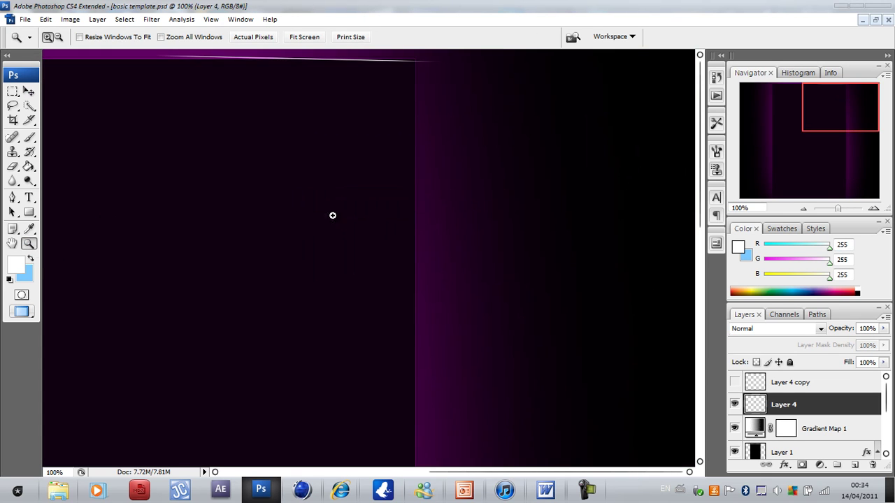
drag(175, 50, 332, 95)
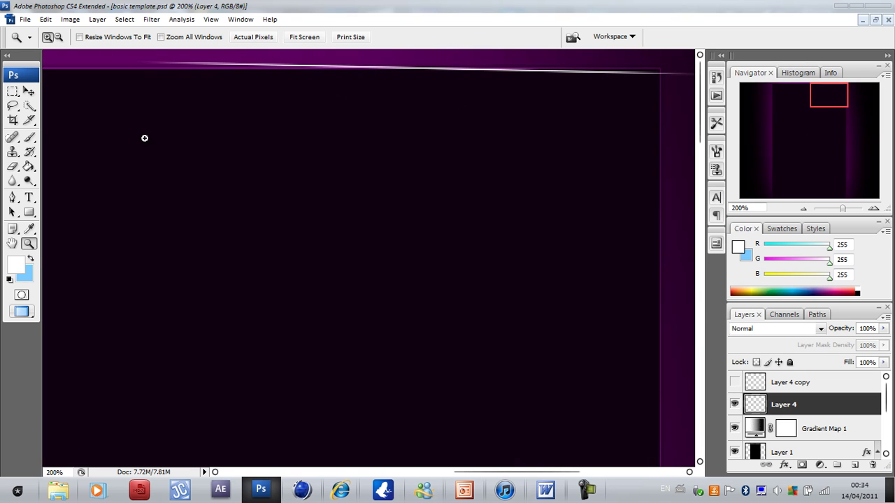
click(29, 92)
drag(465, 71, 485, 70)
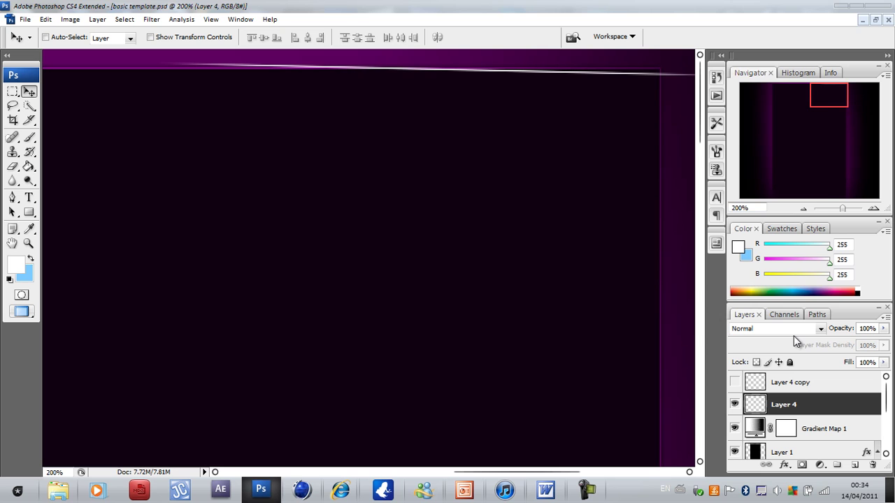
click(809, 329)
click(765, 170)
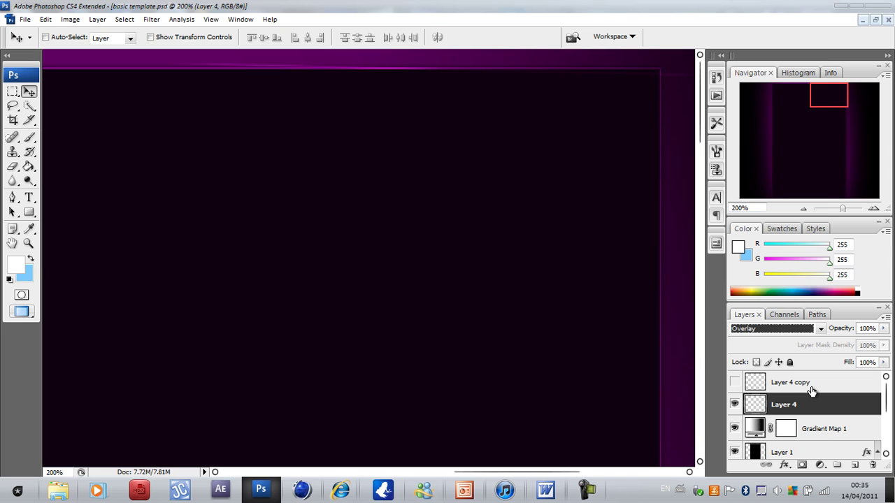
key(alt+Down)
key(Escape)
click(126, 108)
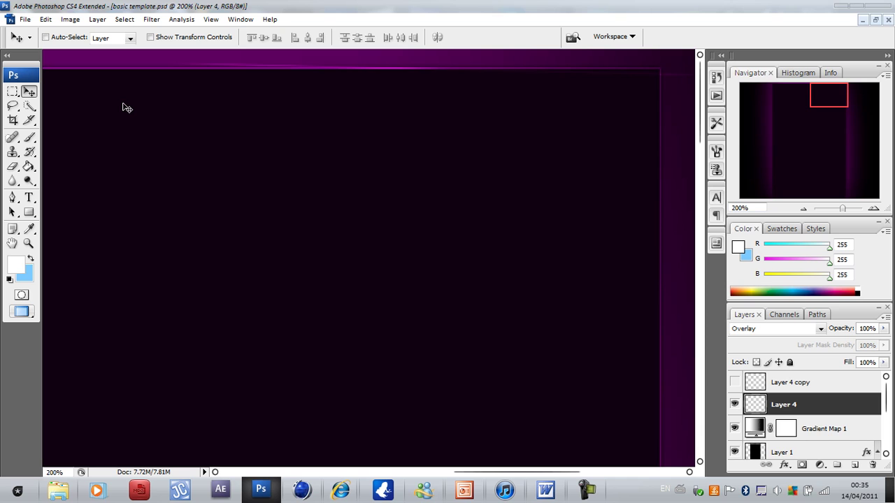
- Duplicate the Overlay line layer and set the copy's blend mode to Color Dodge
key(ctrl+j)
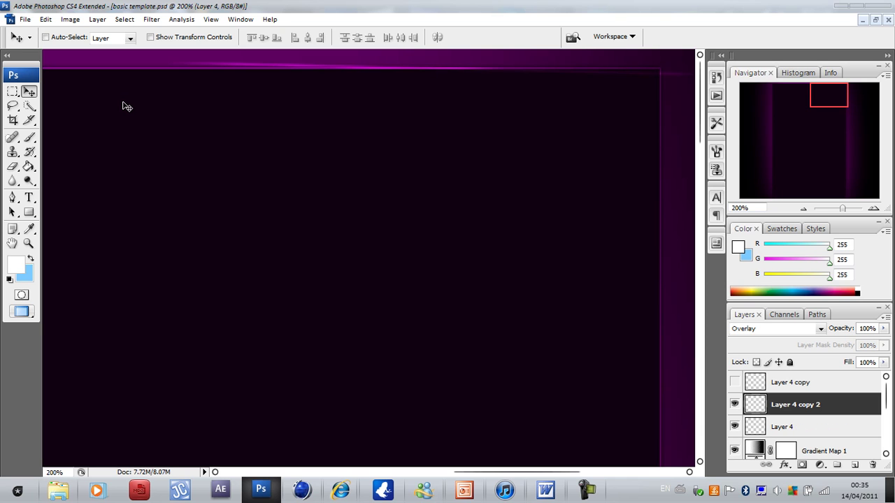
key(shift+Down)
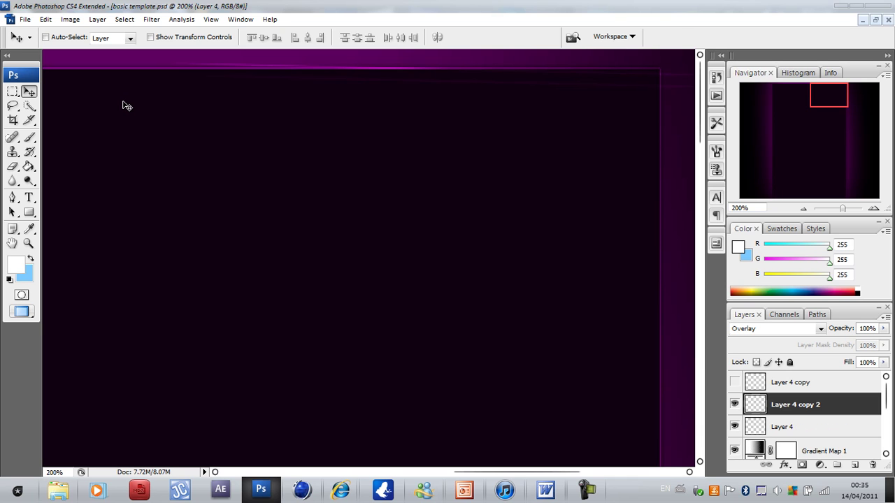
key(Up)
key(Up)
key(Up)
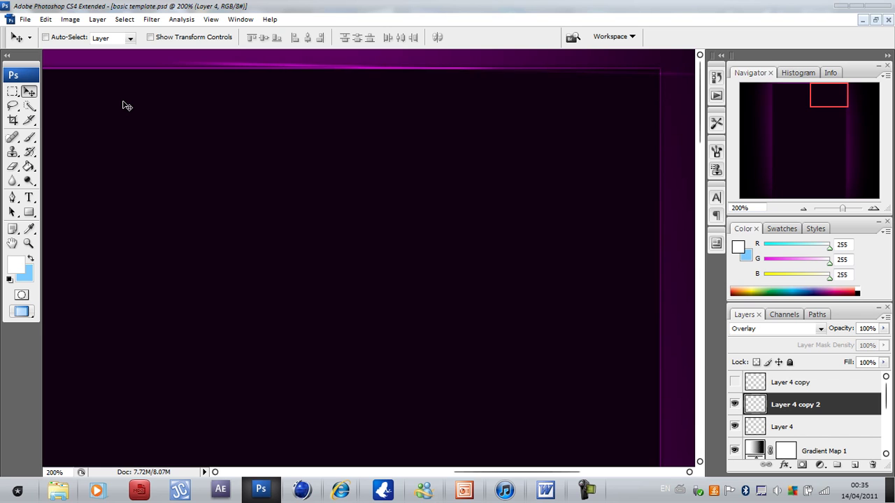
key(Down)
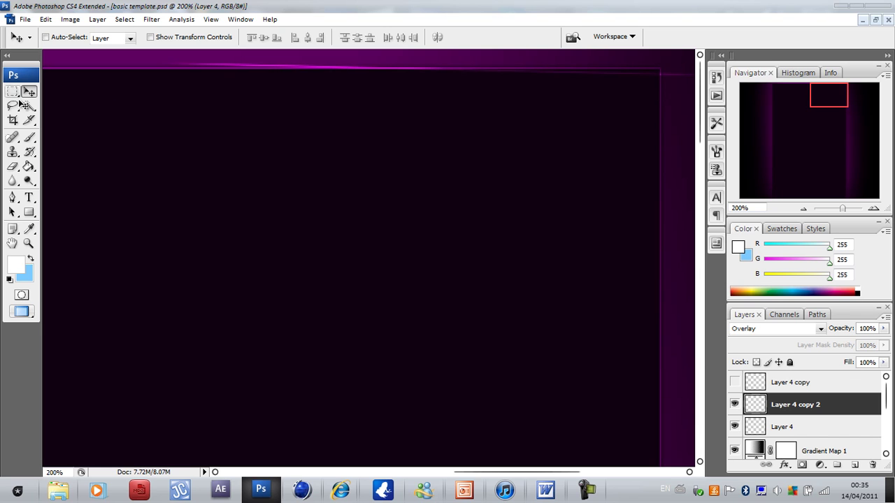
click(820, 329)
click(763, 129)
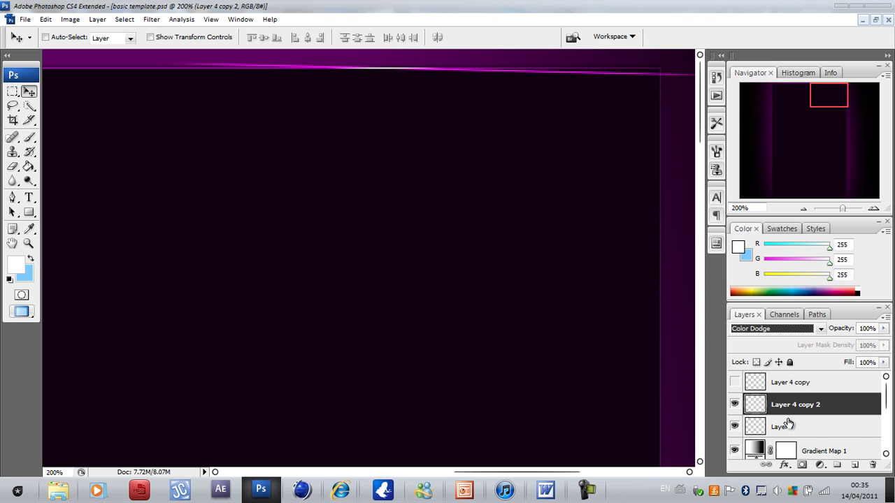
- Group Layer 4 and its Color Dodge copy into Group 1, then show Layer 4 copy
key(ctrl+g)
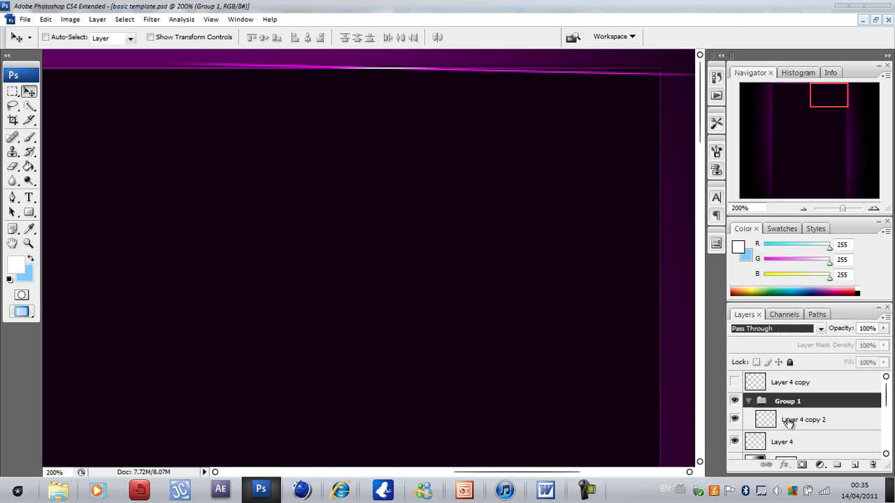
key(ctrl+z)
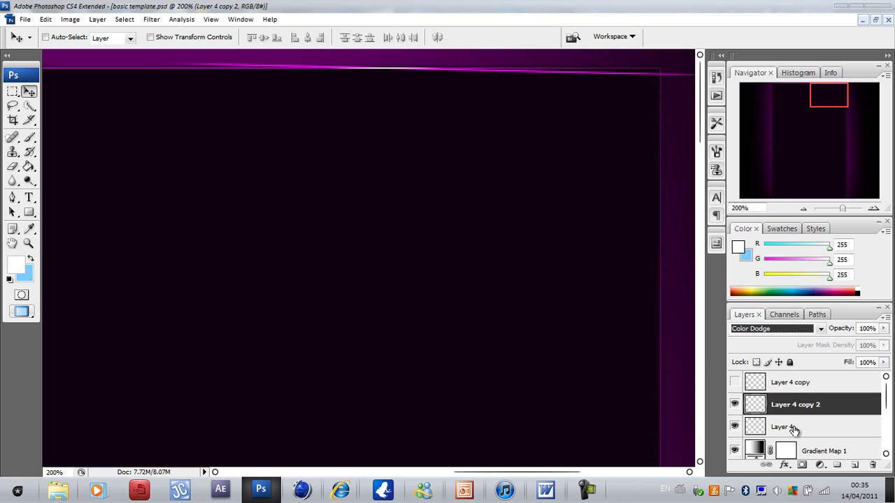
ctrl+click(779, 428)
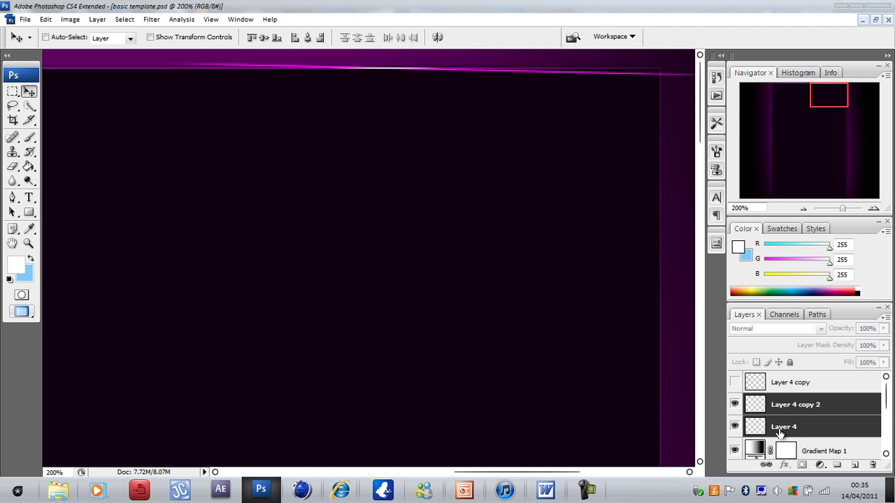
key(ctrl+g)
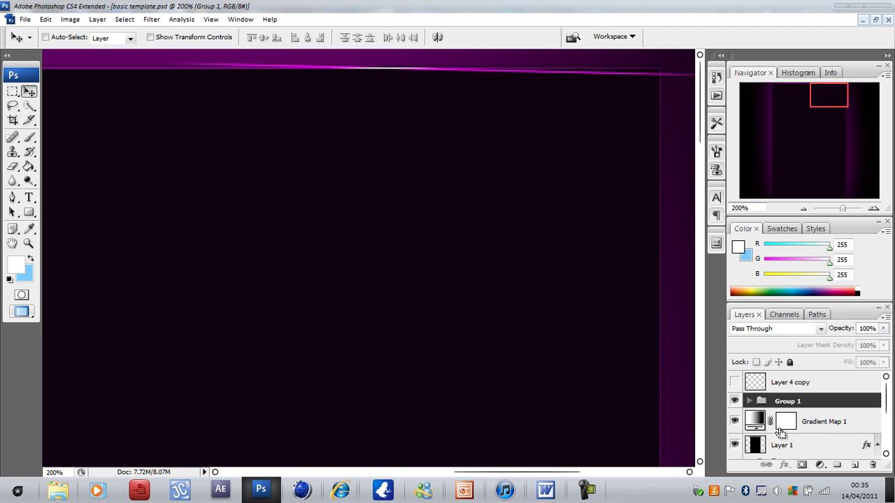
click(750, 400)
click(750, 401)
click(797, 382)
click(734, 382)
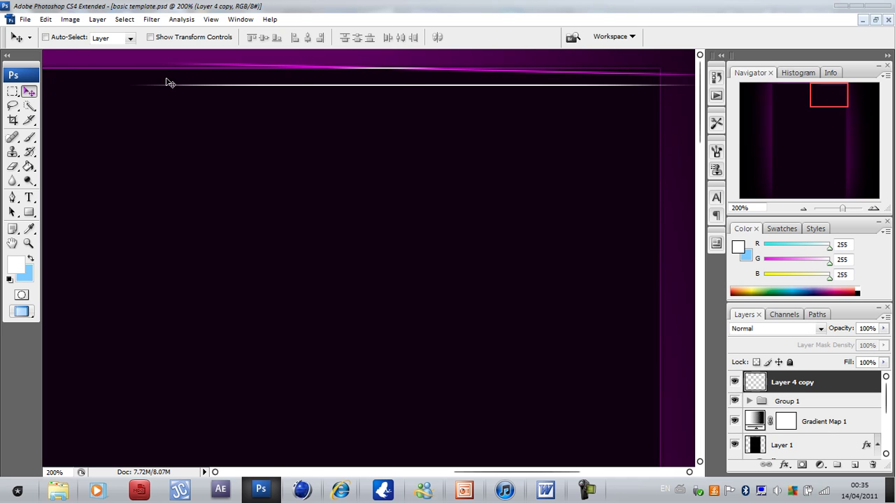
- Move Layer 4 copy up onto the magenta streak and tilt it -0.1°
drag(399, 100, 412, 85)
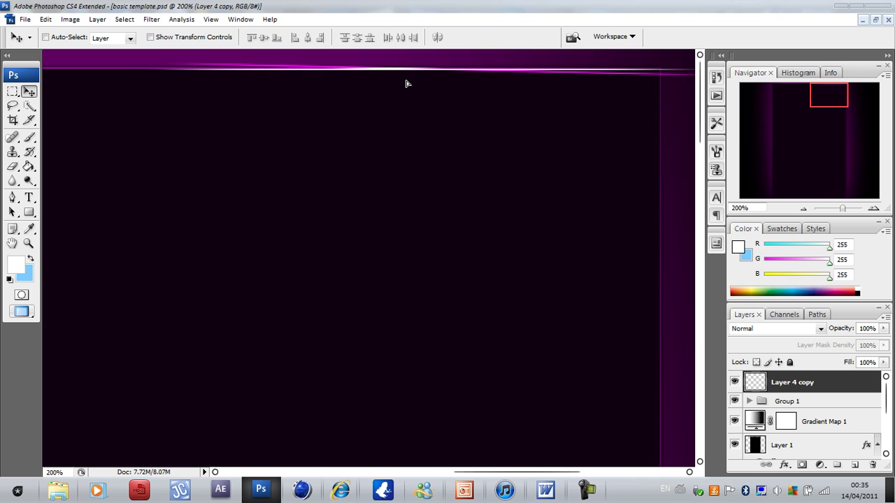
key(ctrl+t)
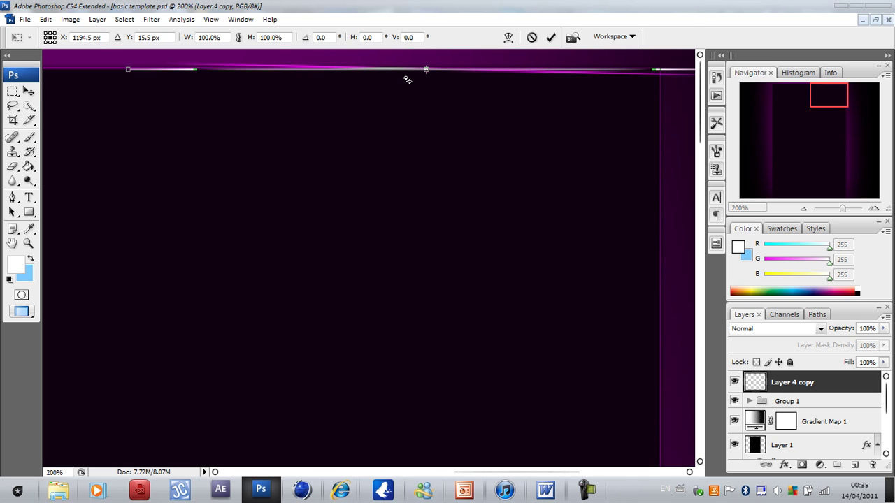
drag(114, 90, 116, 90)
click(28, 91)
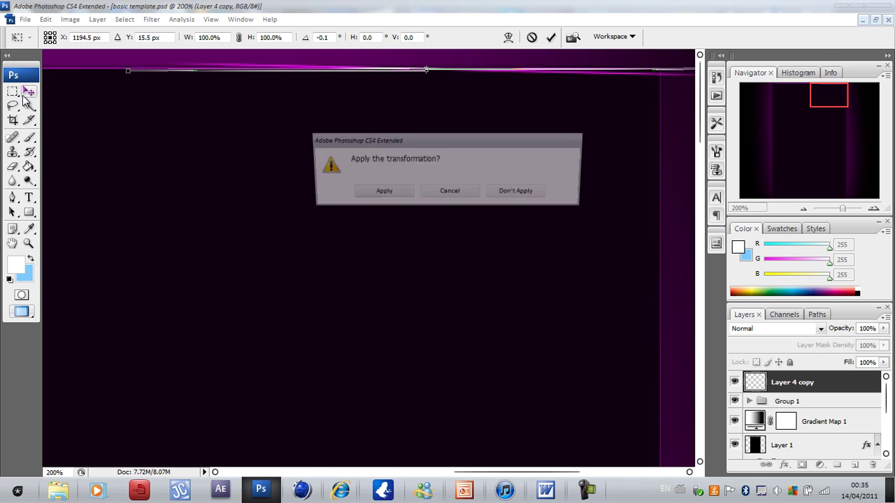
click(408, 198)
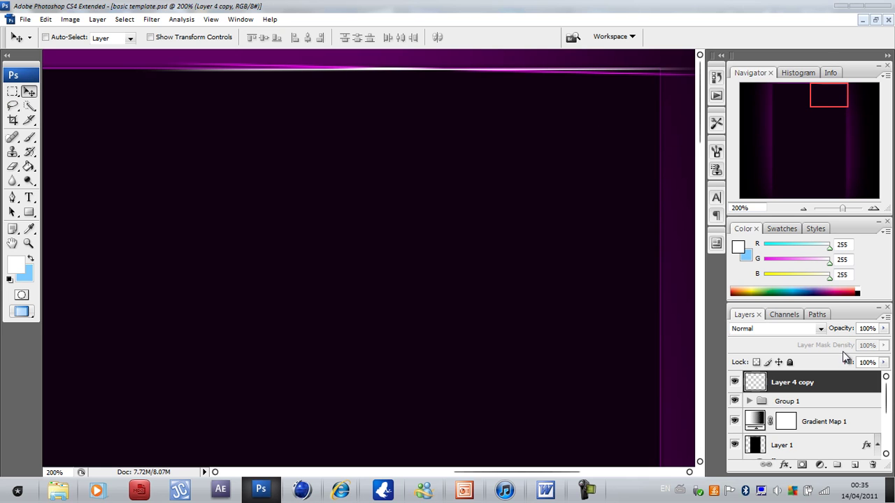
- Set Layer 4 copy's blend mode to Color Dodge and zoom back to 100%
click(822, 328)
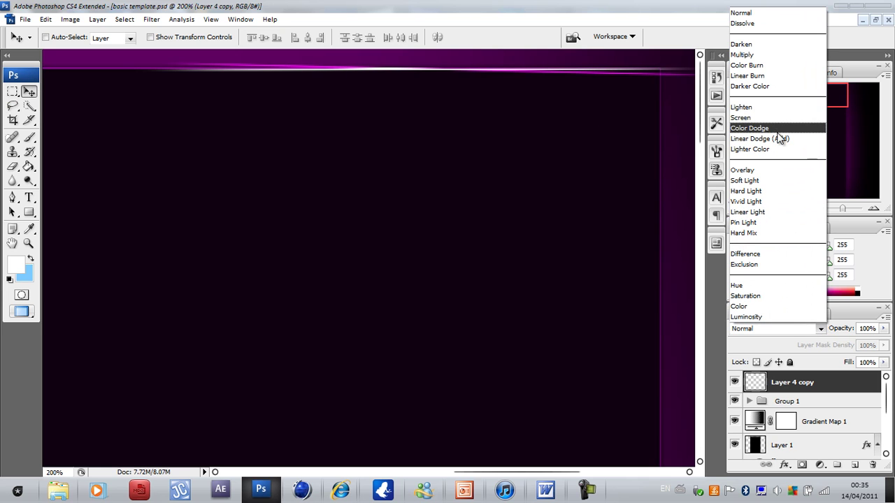
click(778, 140)
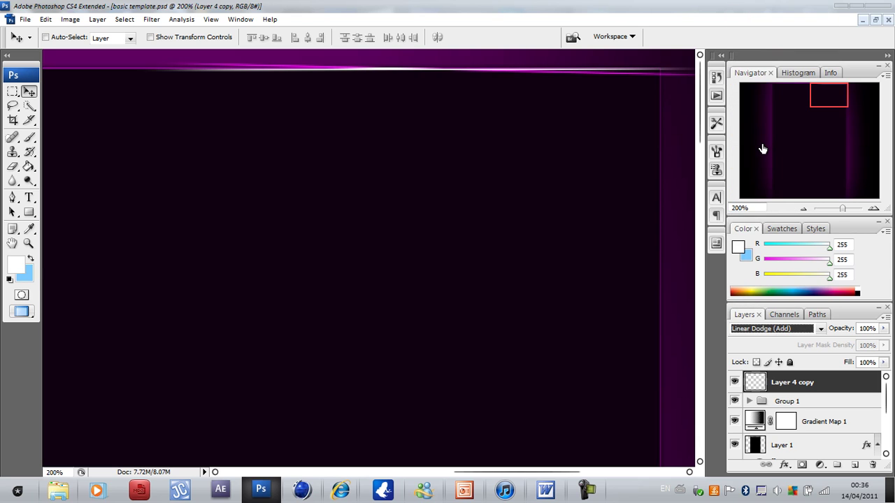
key(Up)
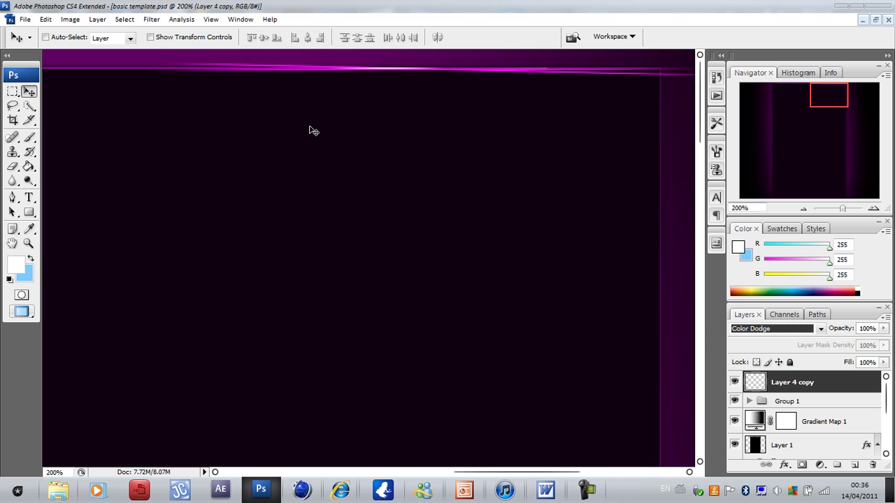
click(27, 243)
right_click(482, 102)
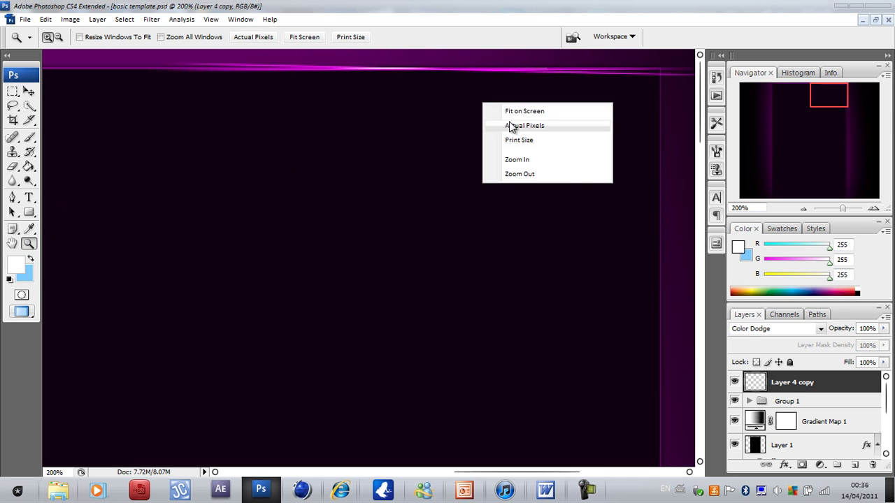
click(513, 111)
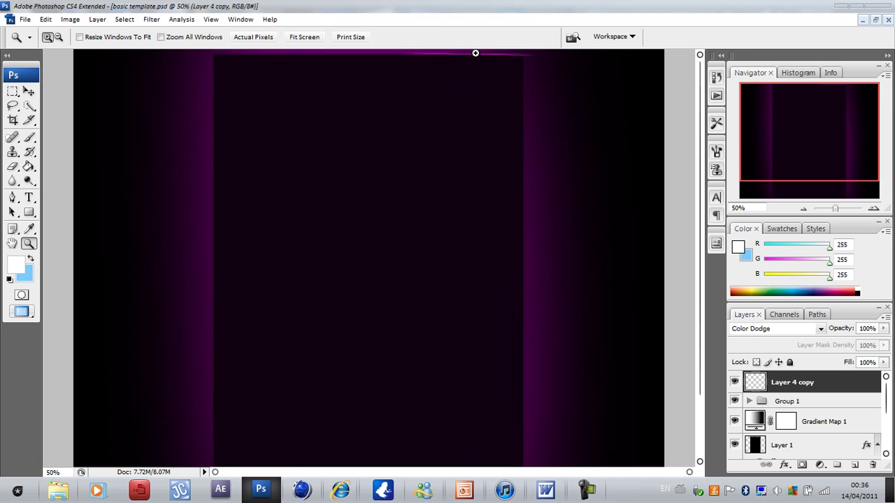
click(475, 53)
click(356, 77)
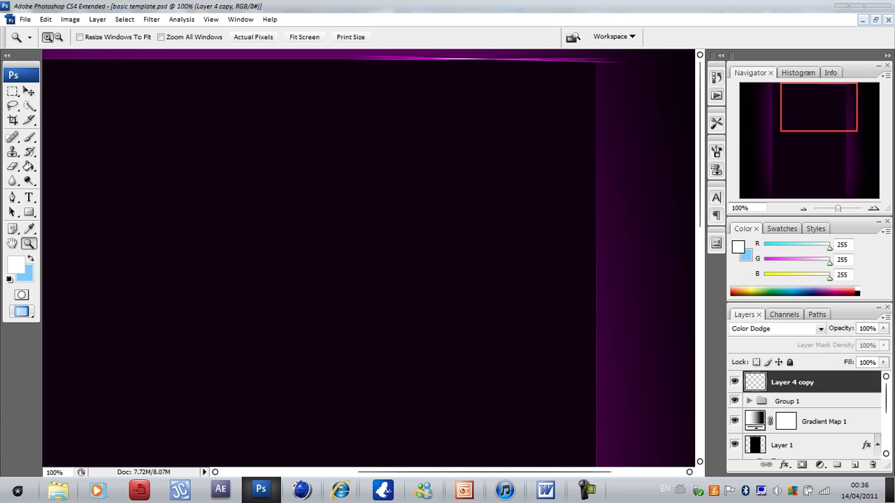
click(13, 198)
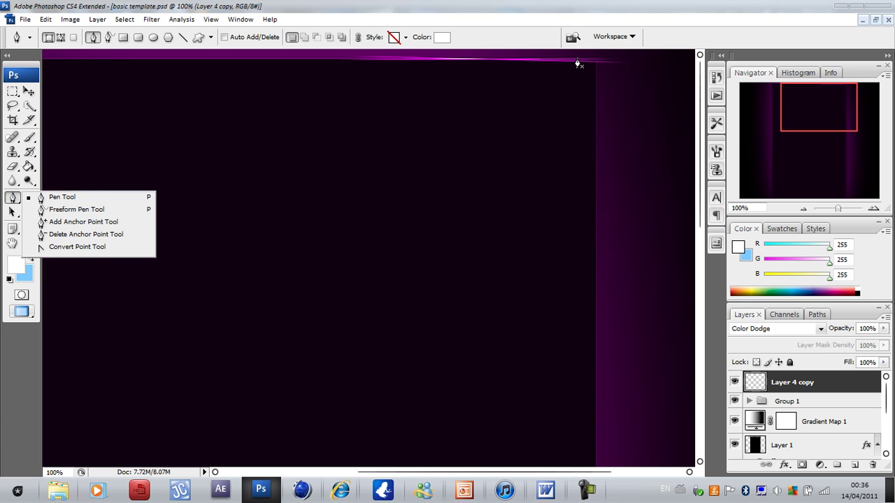
- Draw a wavy pen path with curved anchors along the top glow line
drag(577, 58, 542, 66)
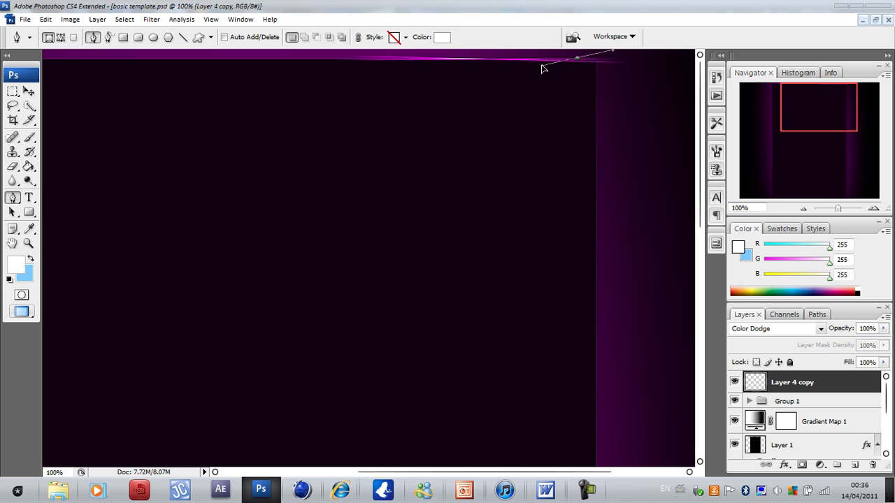
click(497, 56)
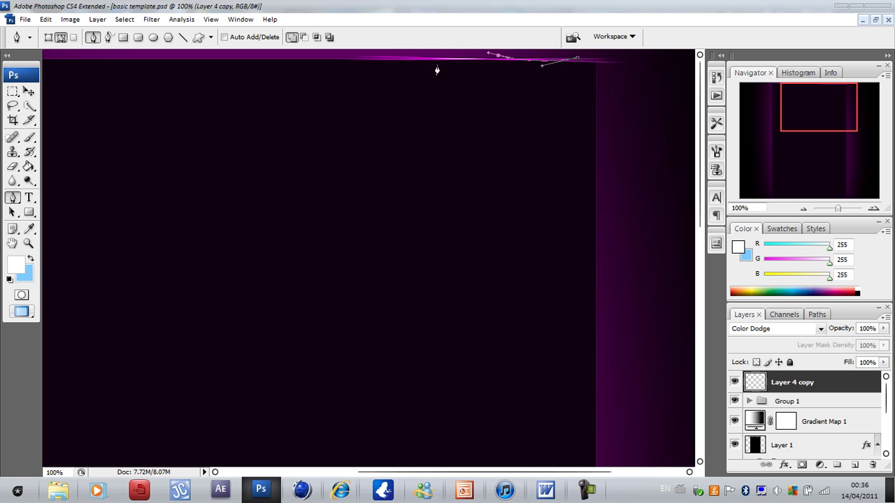
drag(422, 64, 396, 66)
drag(336, 56, 278, 64)
drag(214, 57, 206, 59)
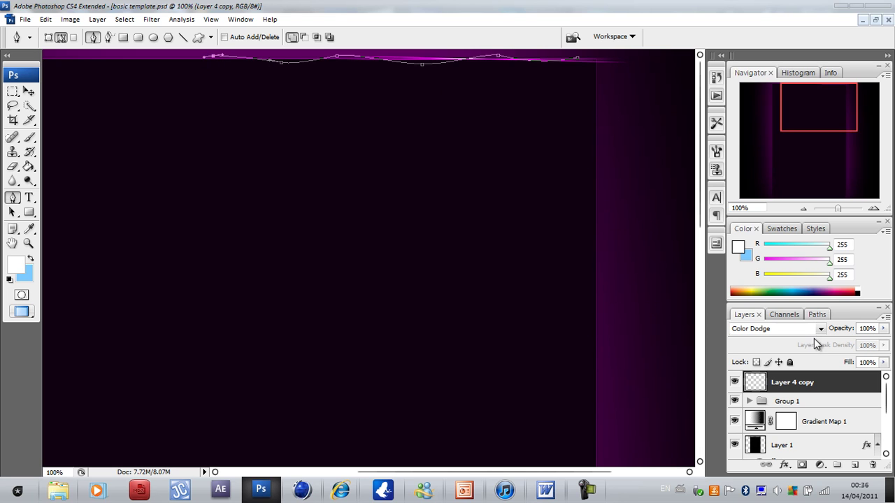
- Add empty Layer 5 and set up a 4 px, 100% hardness brush, reviewing Shape Dynamics
click(854, 465)
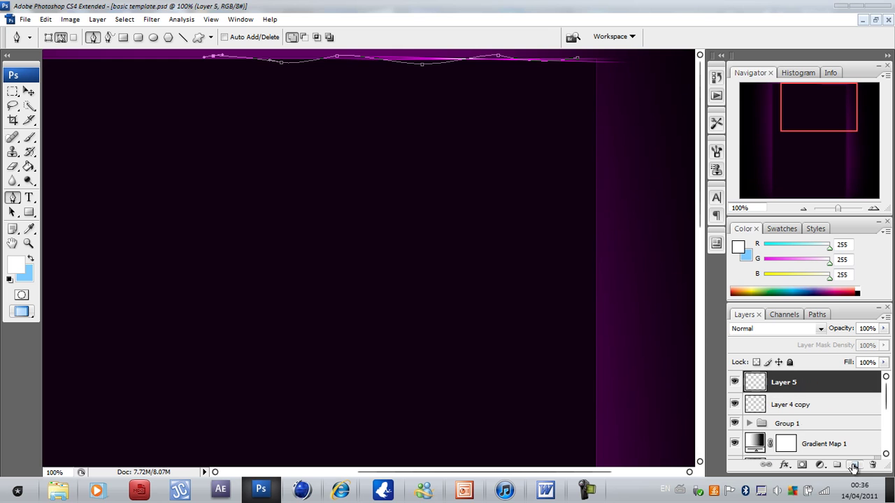
click(29, 137)
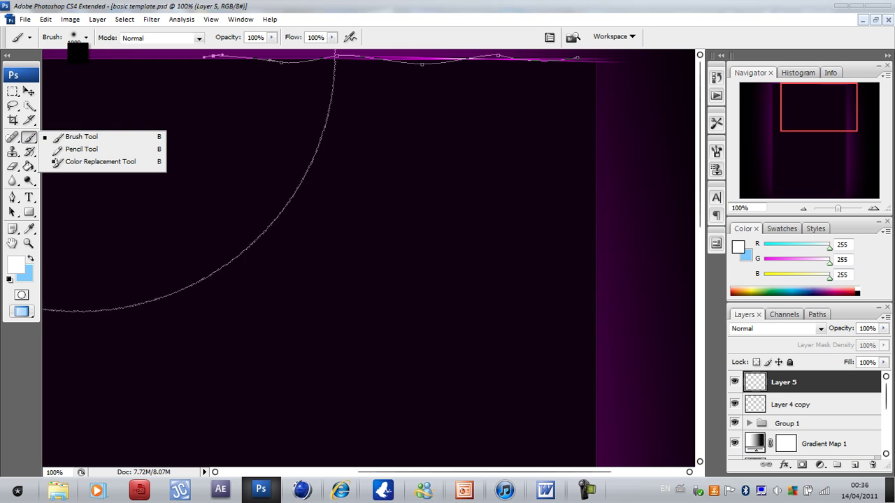
click(83, 37)
click(86, 38)
click(21, 74)
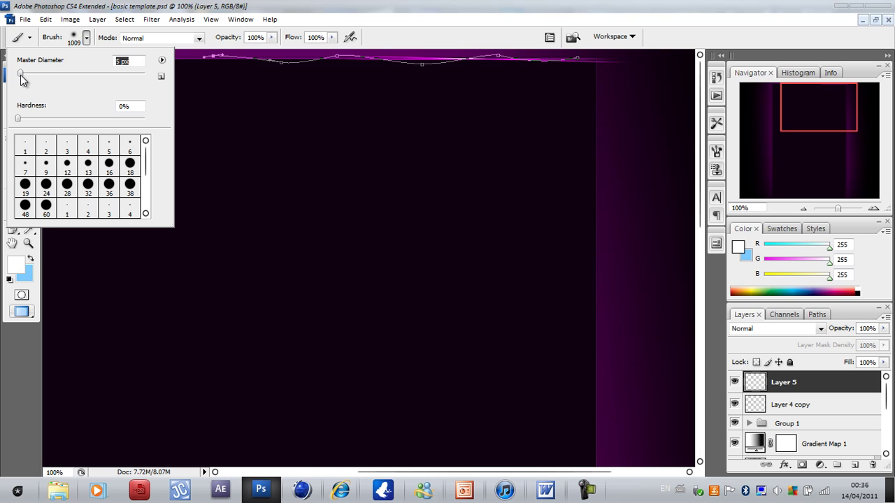
drag(19, 75, 19, 74)
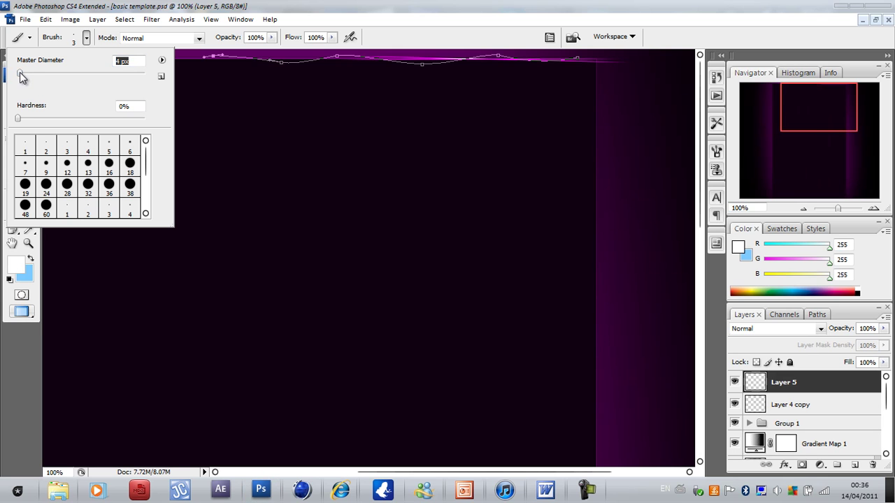
drag(18, 118, 145, 117)
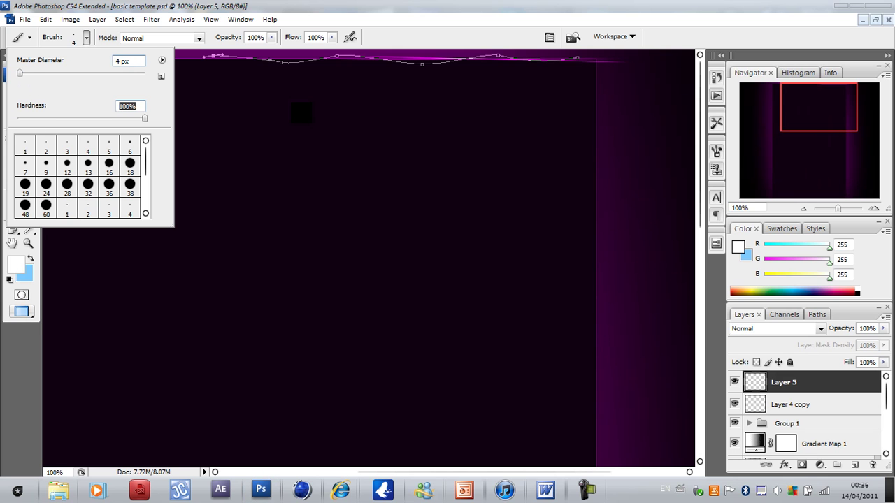
click(716, 154)
click(716, 154)
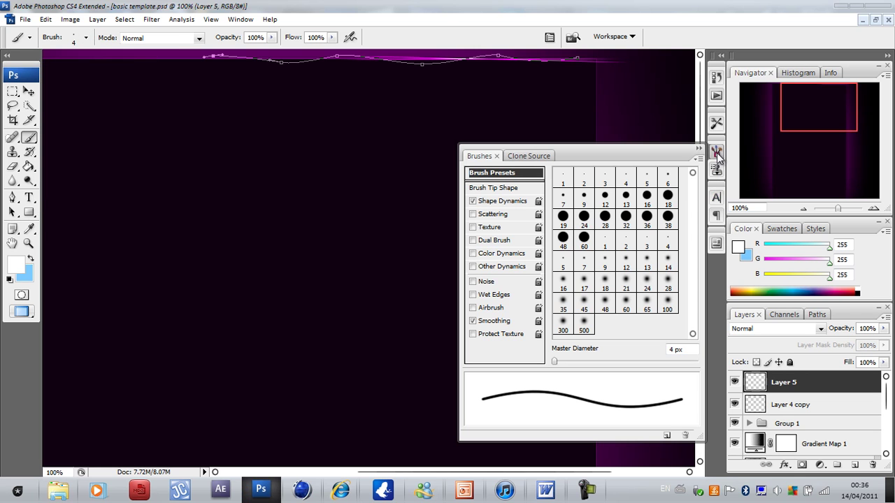
click(511, 202)
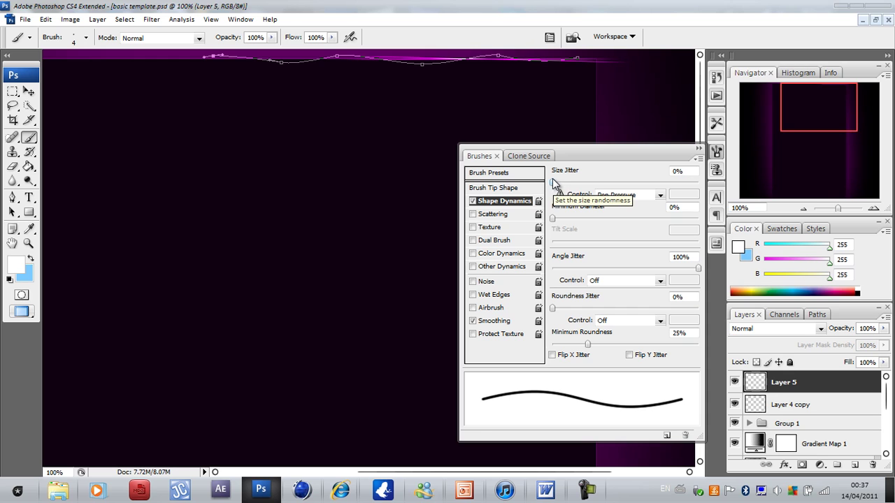
click(699, 149)
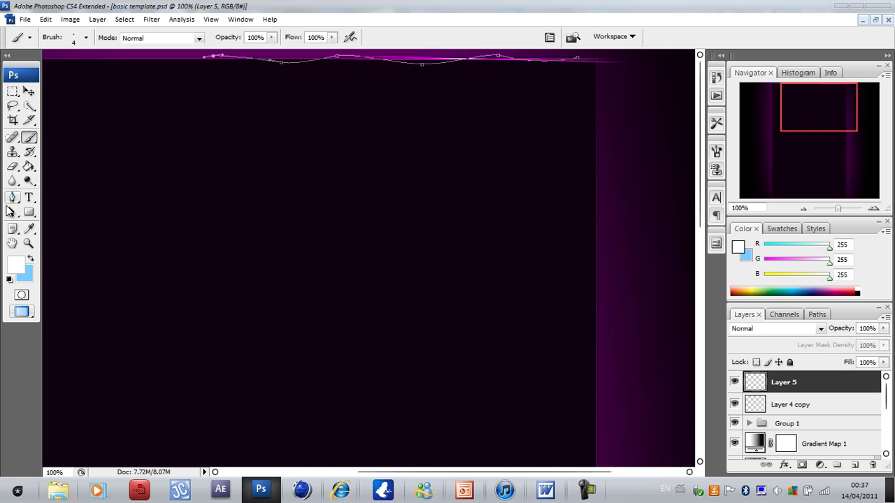
click(12, 197)
- Stroke the wavy path onto Layer 5 with the white brush, then delete the path
right_click(323, 81)
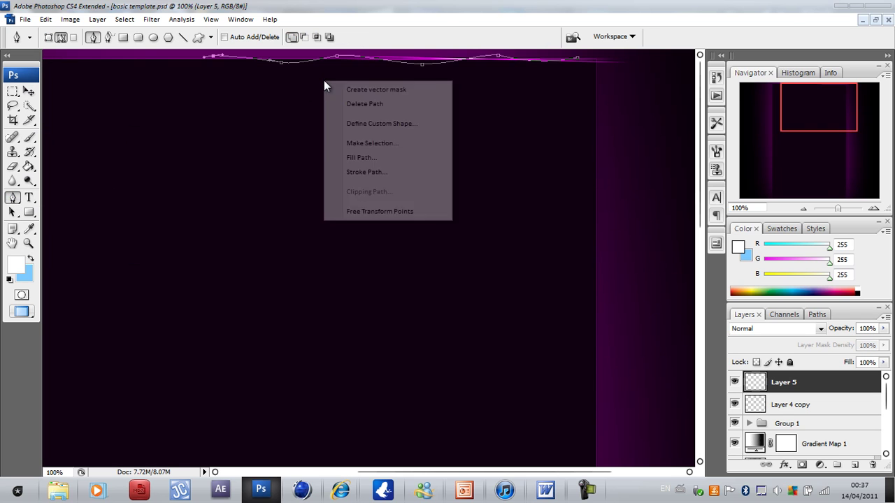
click(376, 173)
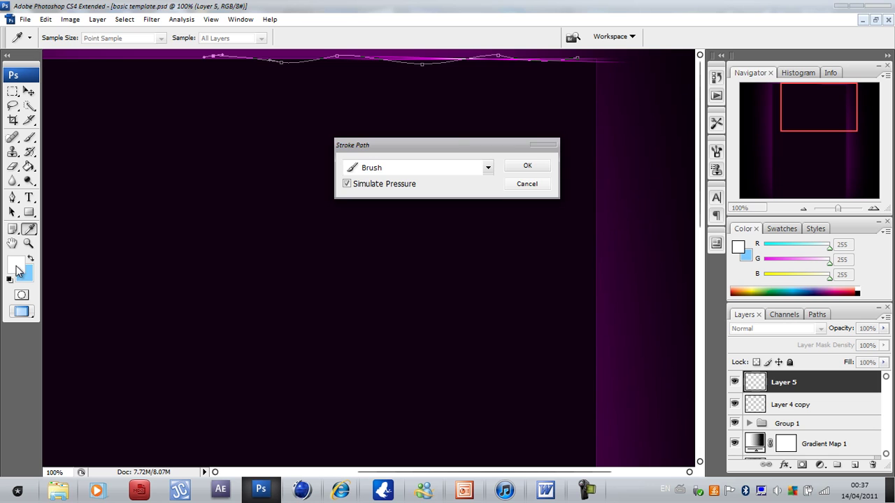
click(525, 168)
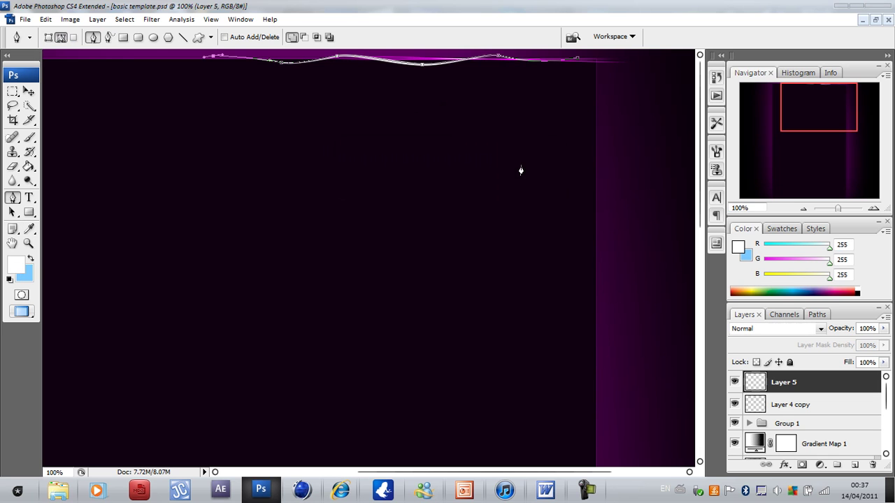
right_click(360, 84)
click(376, 103)
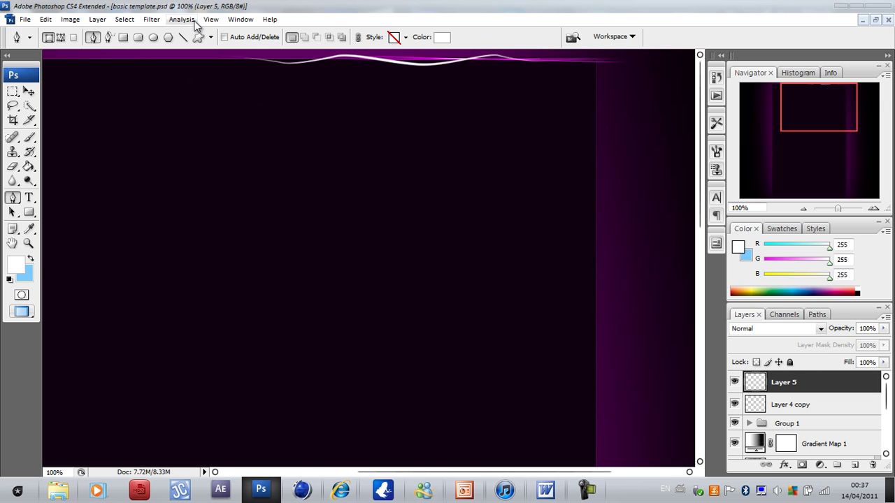
- Apply a Ripple distortion with Amount 356, Medium size, to the white line
click(149, 19)
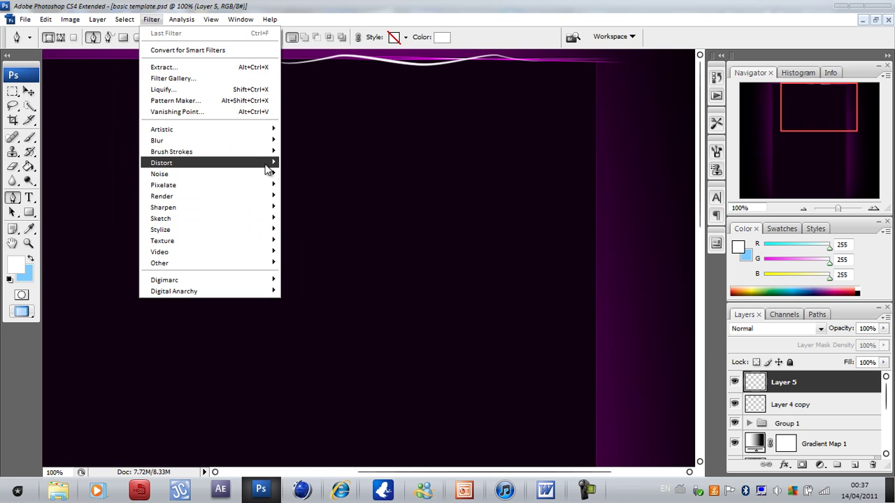
mouse_move(270, 165)
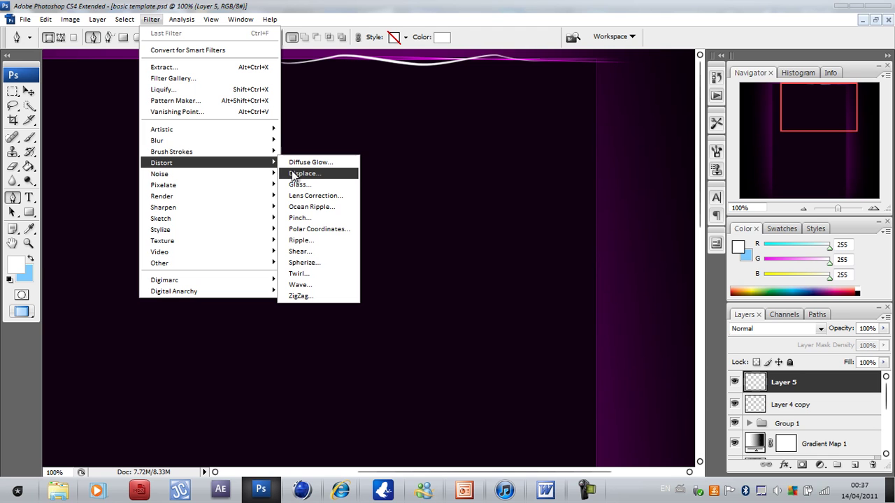
click(313, 241)
drag(431, 286, 458, 290)
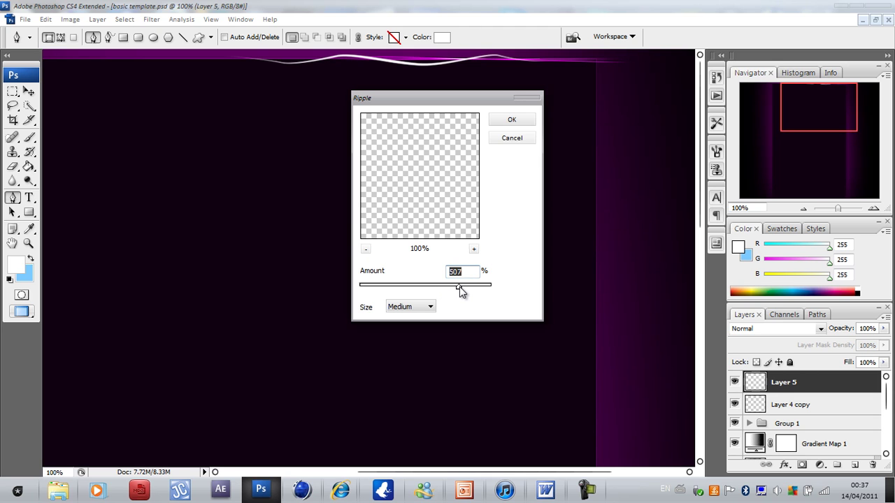
click(510, 122)
key(ctrl+z)
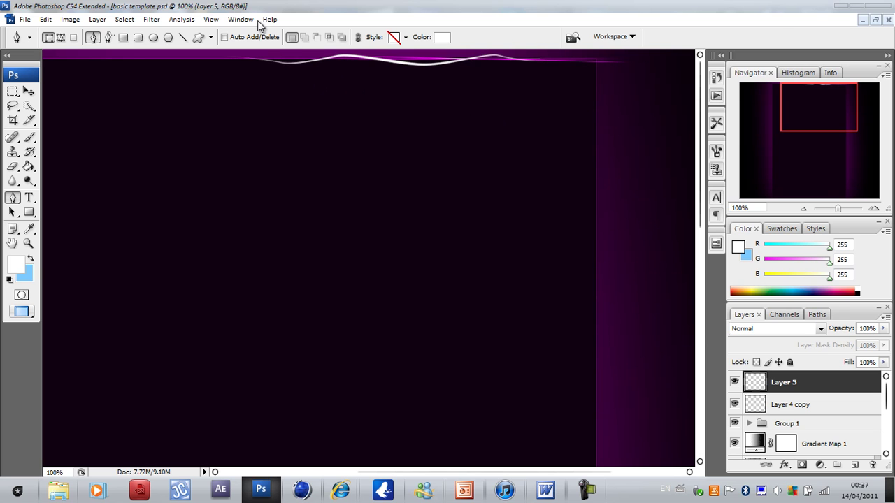
click(151, 19)
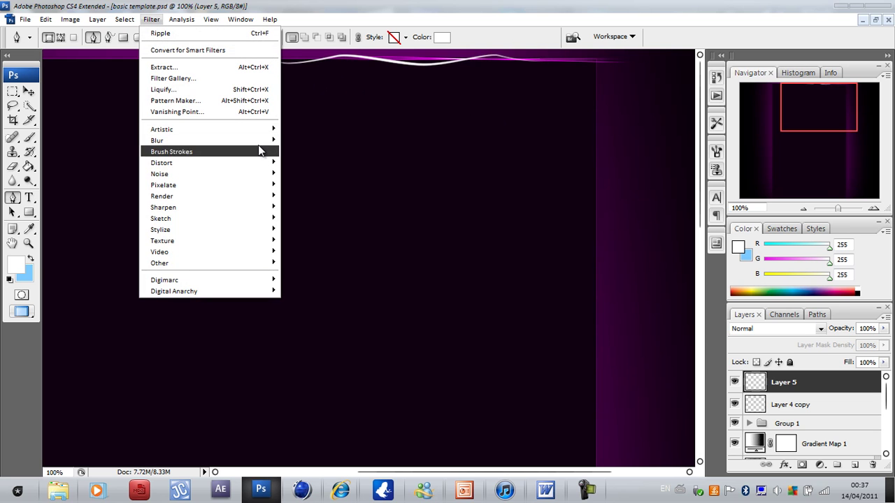
mouse_move(261, 165)
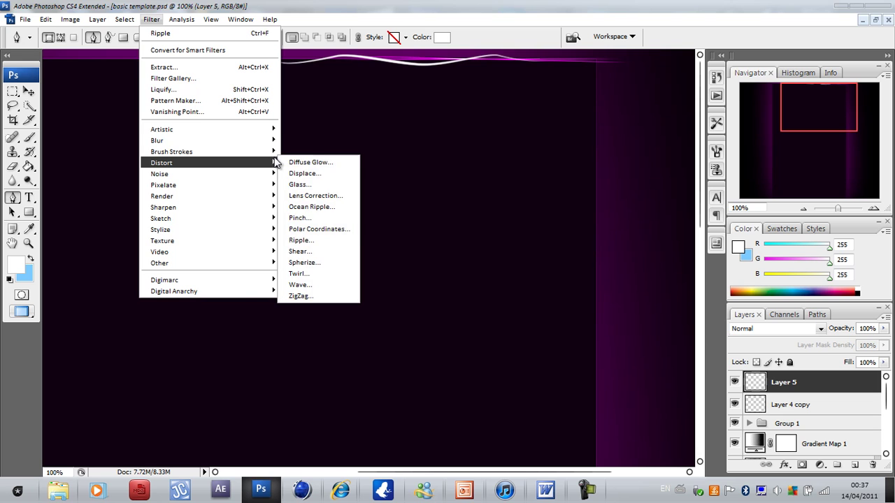
click(306, 240)
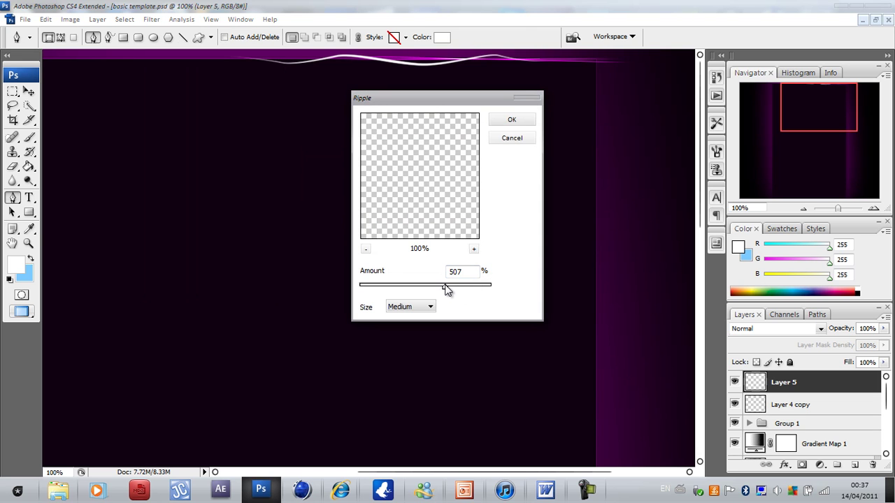
drag(447, 290, 449, 289)
click(514, 120)
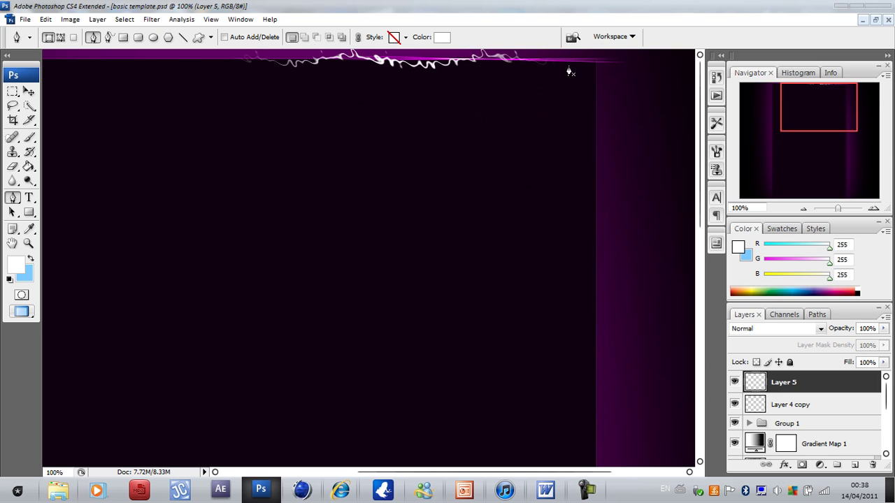
- Shift the rippled line about 50 px right and move Gradient Map 1 above Layer 5
click(29, 91)
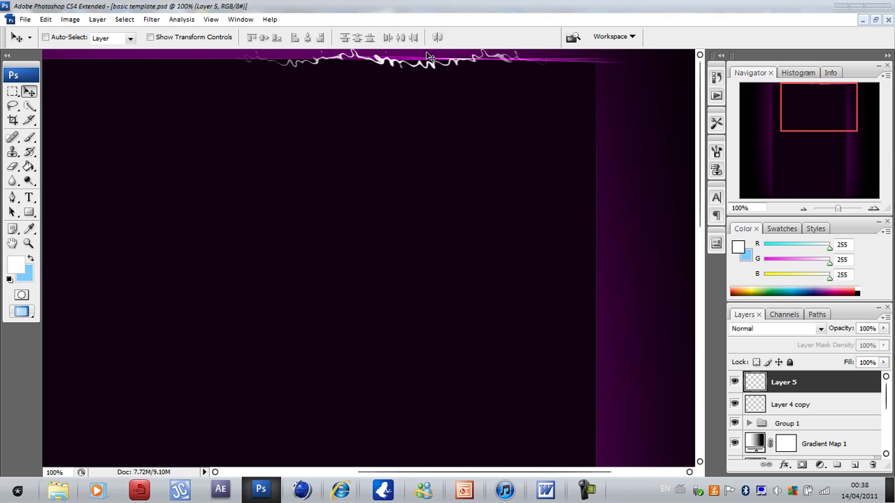
drag(432, 64, 468, 67)
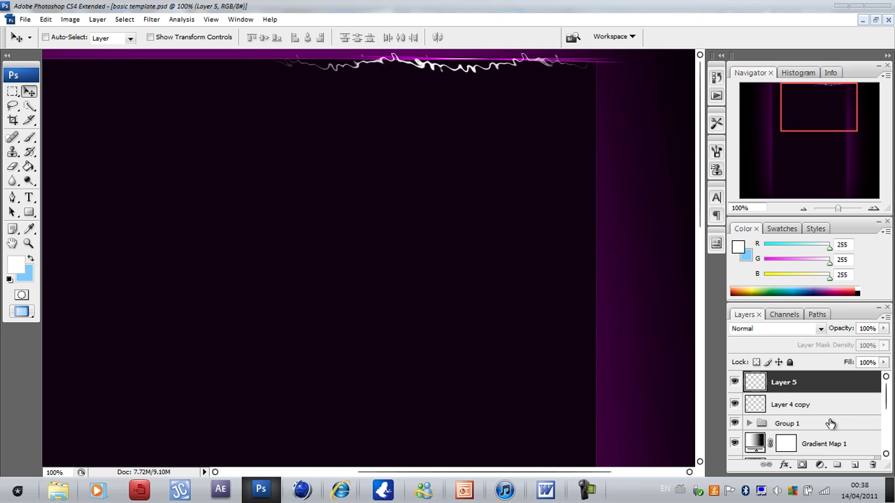
drag(825, 446, 829, 381)
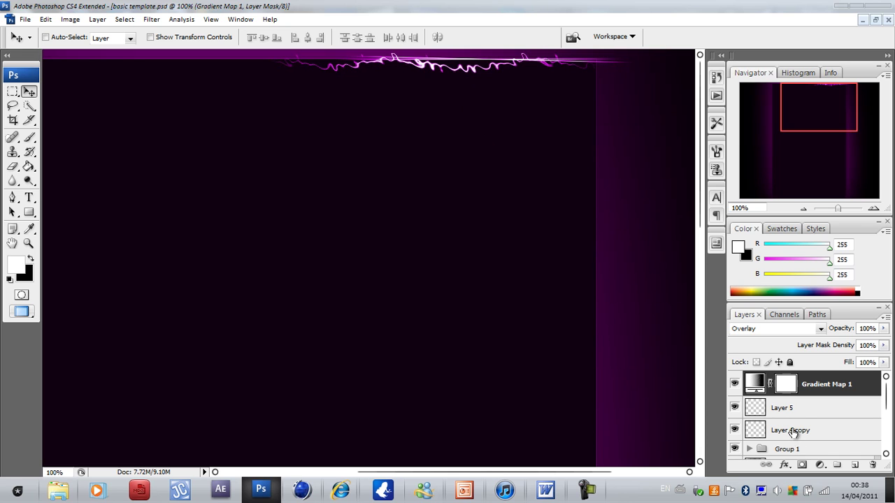
- Select Layer 5, reposition the rippled streak along the top, and add an Outer Glow
click(792, 431)
click(786, 409)
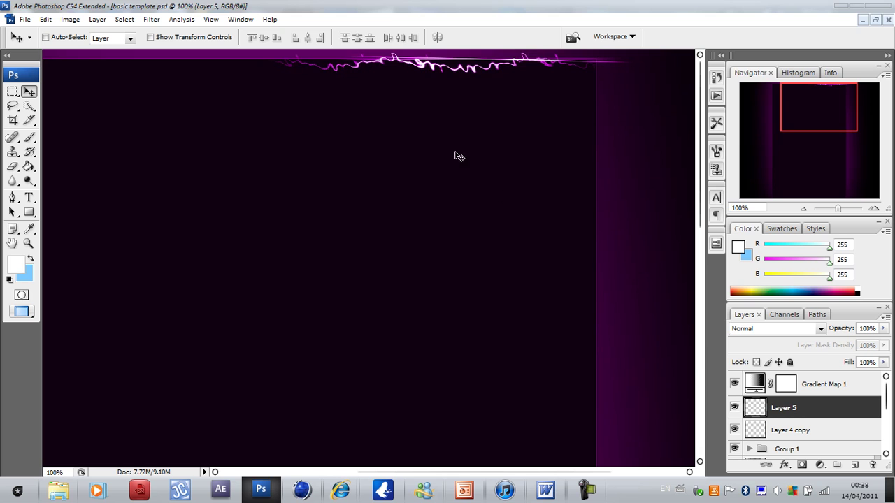
mouse_move(429, 82)
mouse_down()
mouse_move(454, 76)
mouse_move(446, 79)
mouse_up()
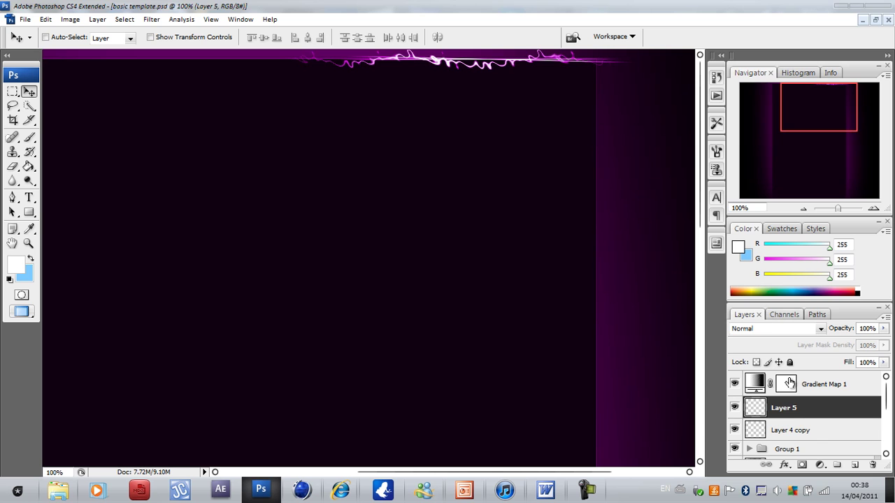
right_click(792, 409)
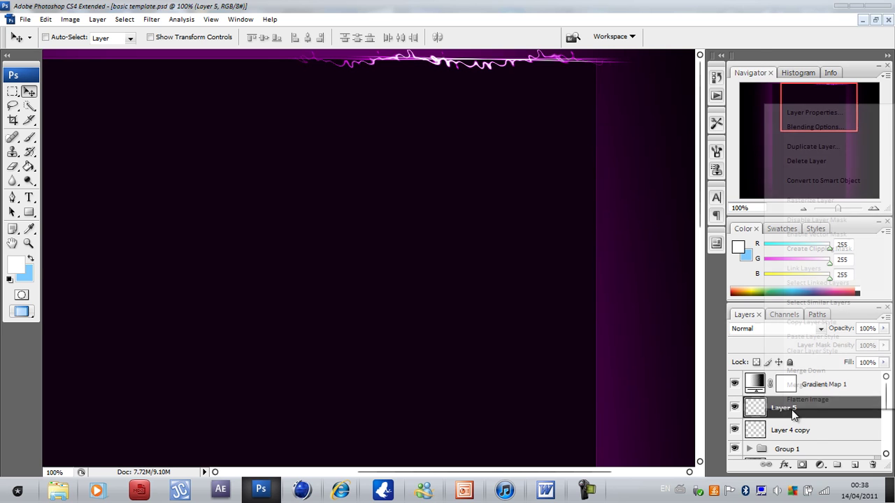
click(812, 126)
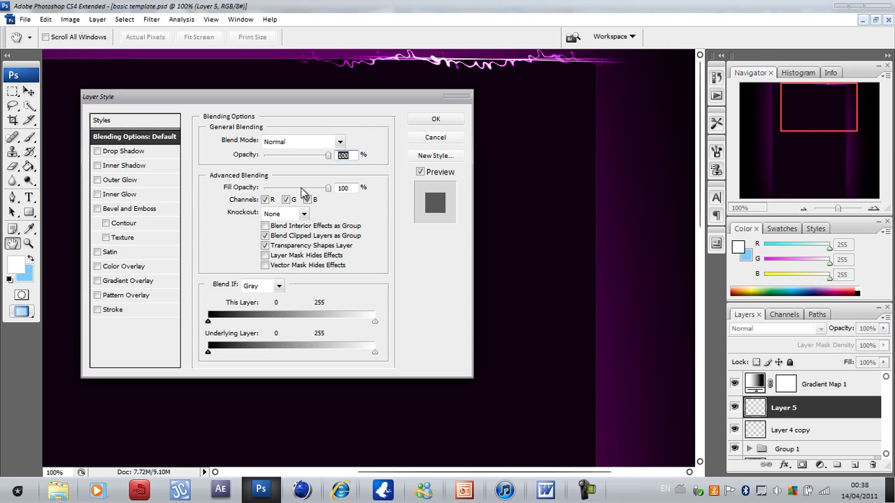
click(120, 180)
click(451, 120)
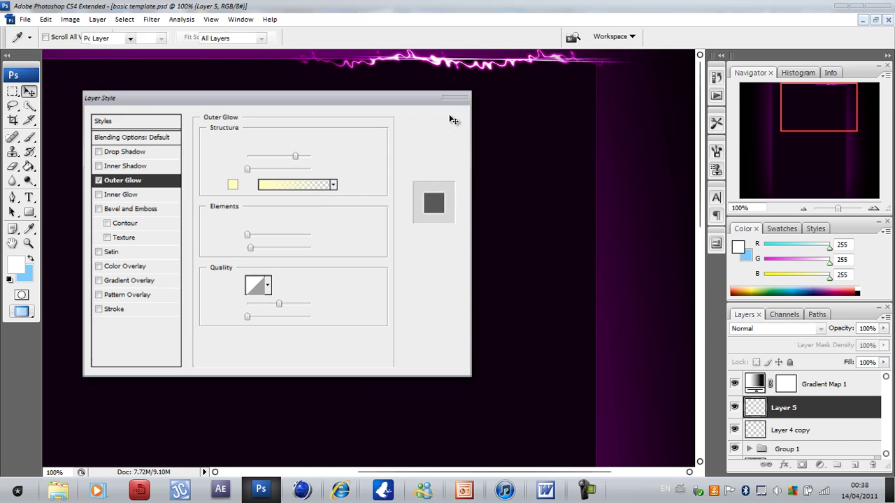
- Move the glowing lightning about 50 px right and check which layers lie beneath it
key(v)
drag(511, 71, 546, 67)
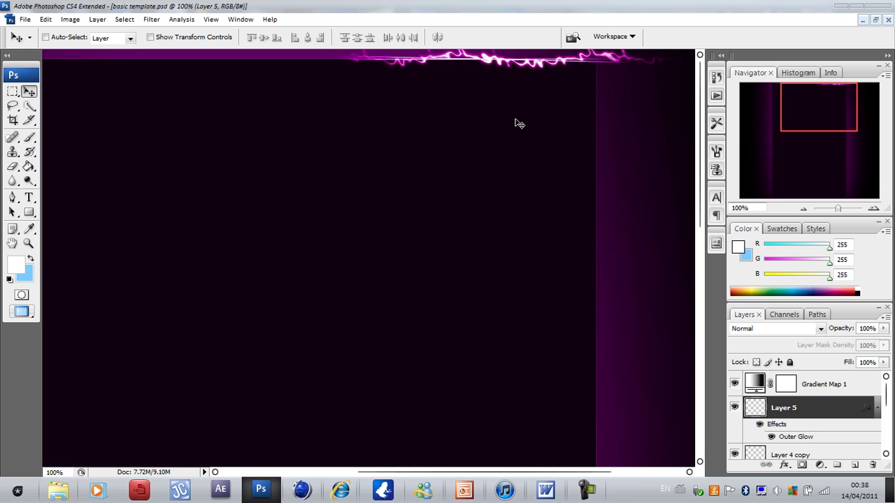
right_click(488, 86)
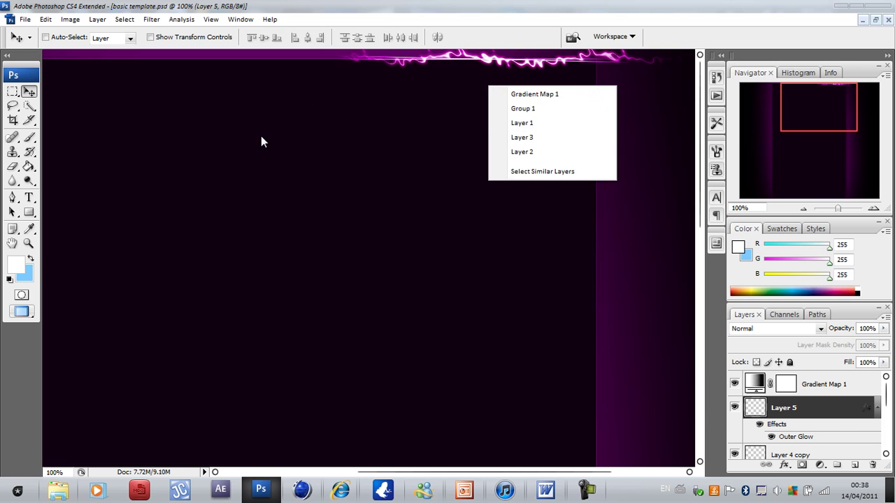
click(60, 86)
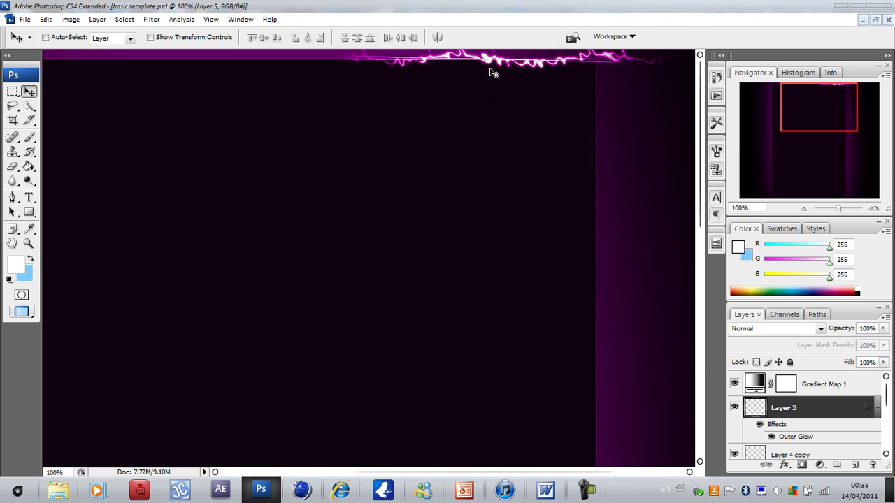
right_click(499, 64)
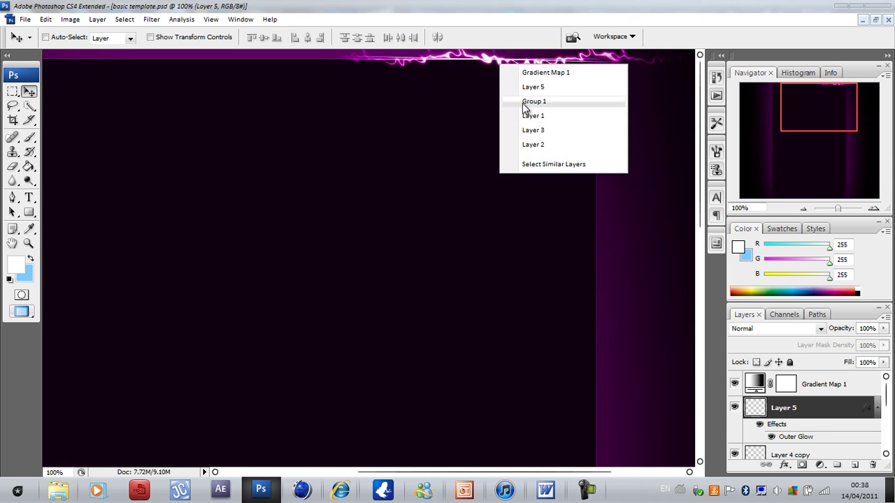
click(33, 96)
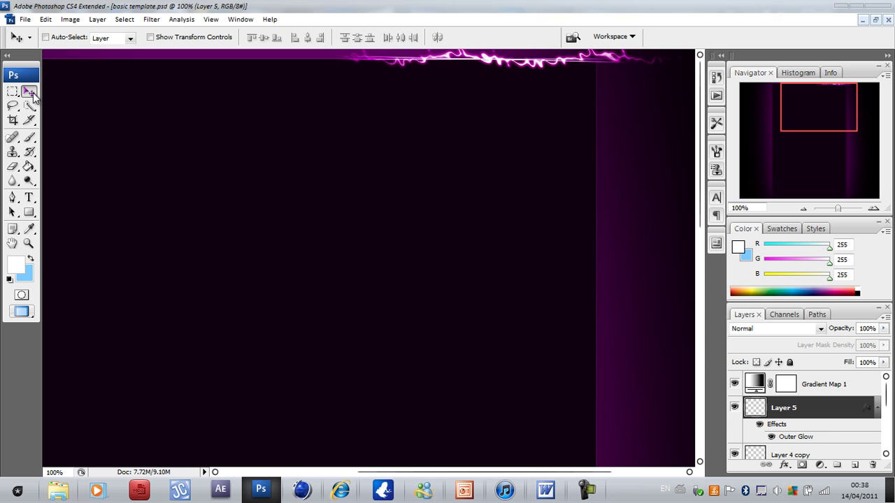
- Zoom in on the lightning strip, then set the view back to 200%
key(ctrl+t)
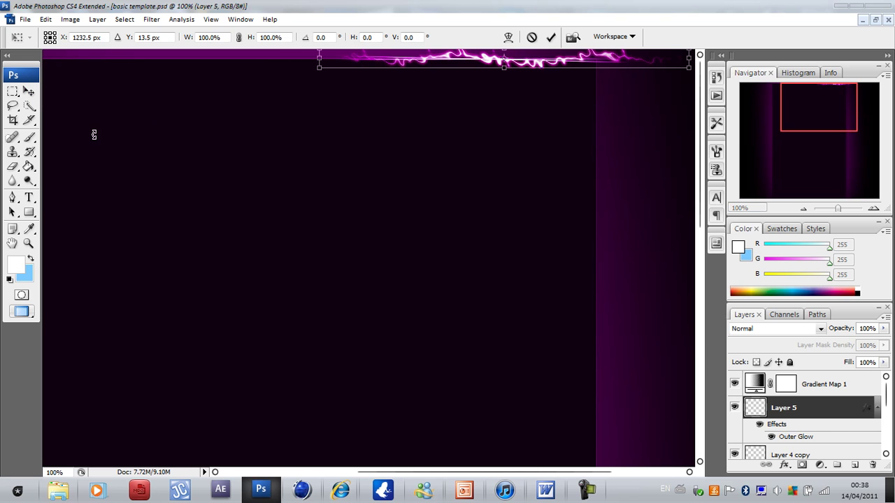
click(28, 244)
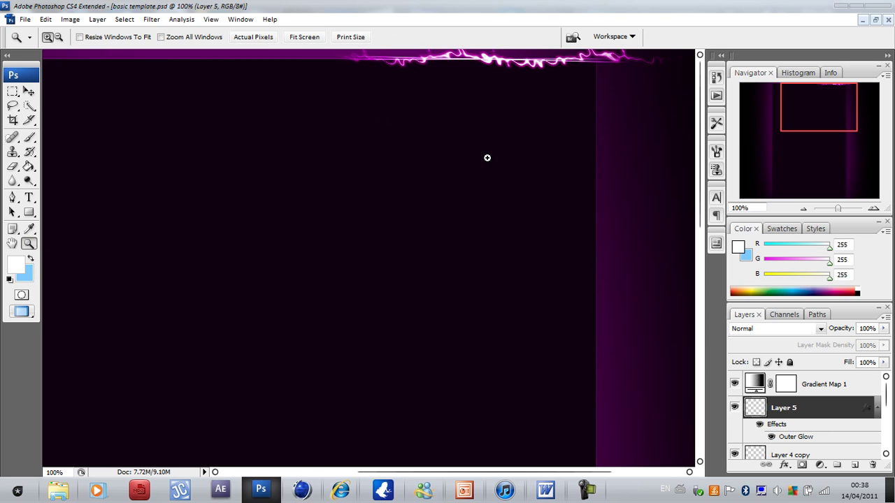
click(535, 74)
drag(536, 74, 146, 371)
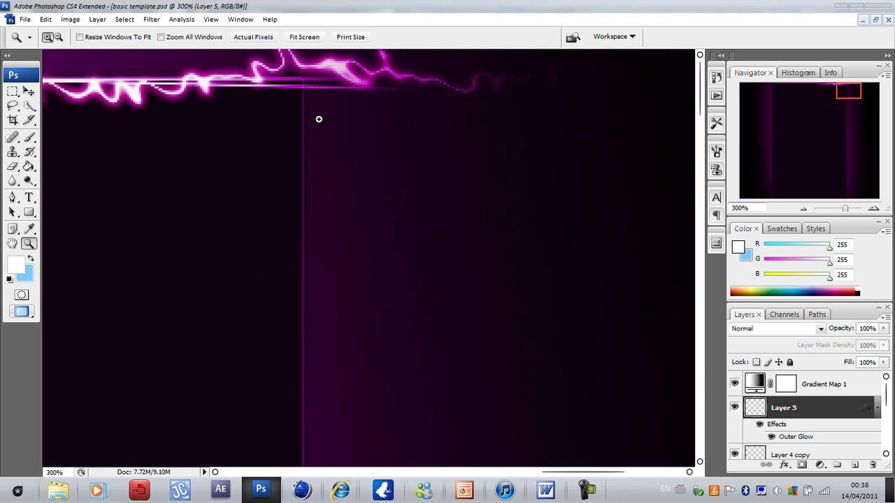
drag(584, 472, 467, 454)
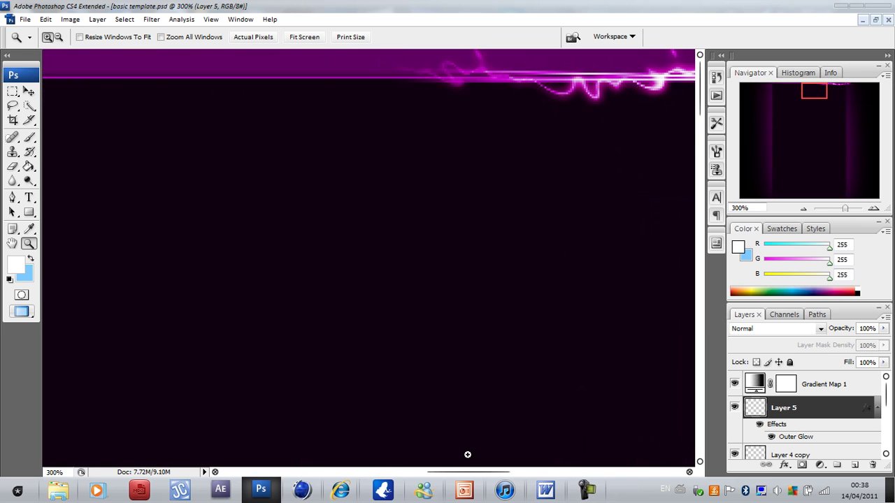
right_click(541, 234)
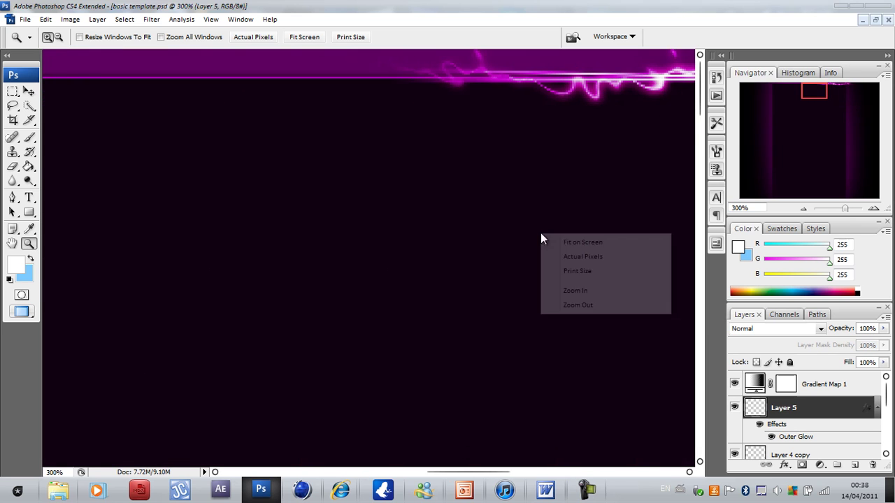
click(574, 308)
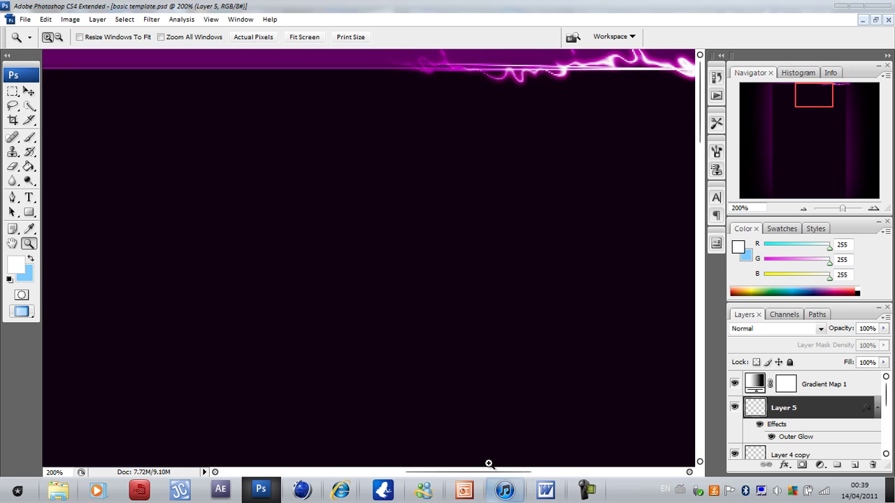
drag(489, 473, 556, 474)
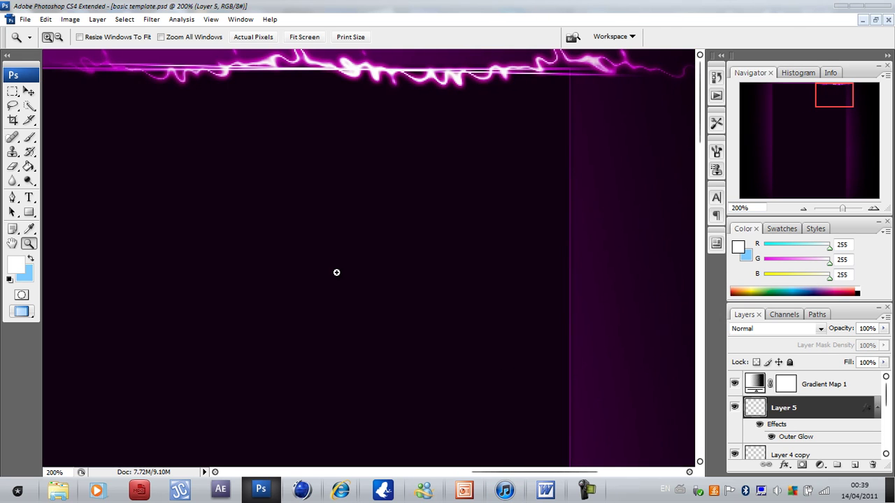
- Warp the lightning layer to flatten it into a thin rippled strip along the top, and apply
click(29, 92)
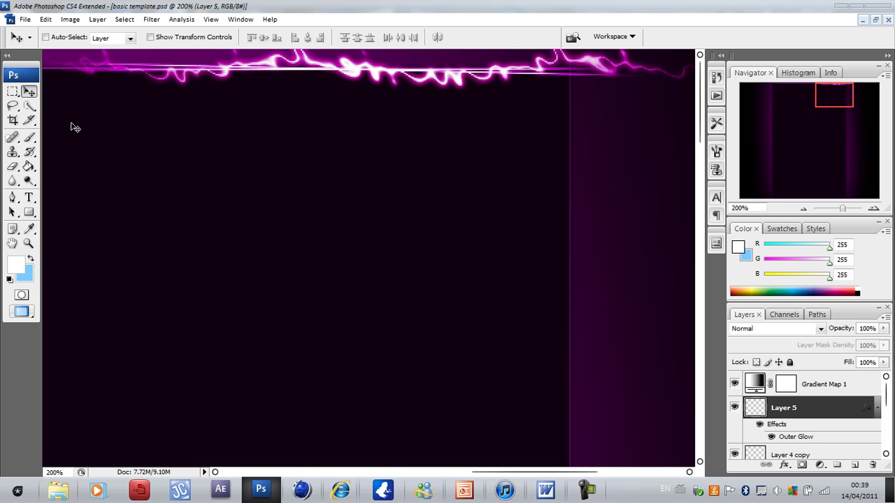
key(ctrl+t)
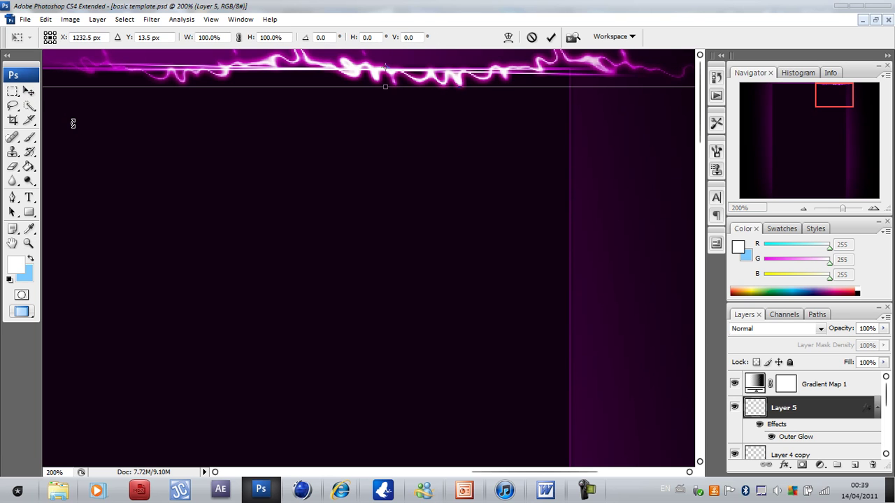
right_click(225, 82)
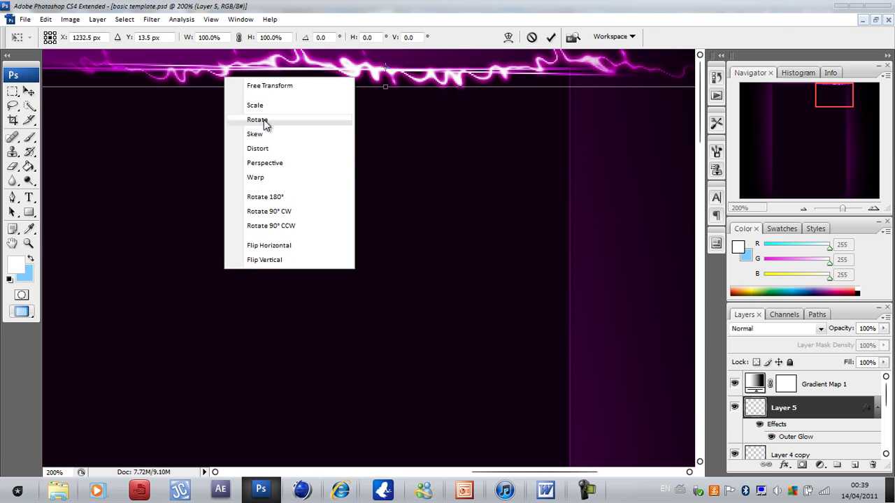
click(255, 178)
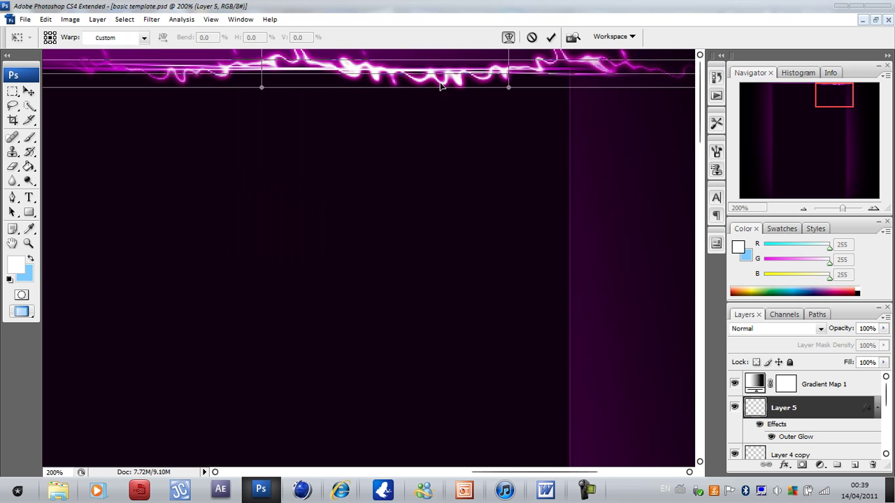
drag(441, 85, 536, 74)
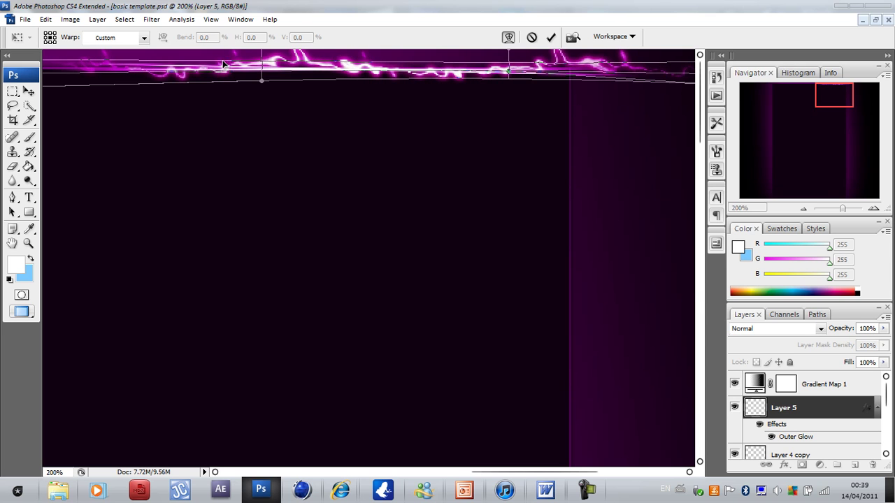
drag(283, 63, 276, 61)
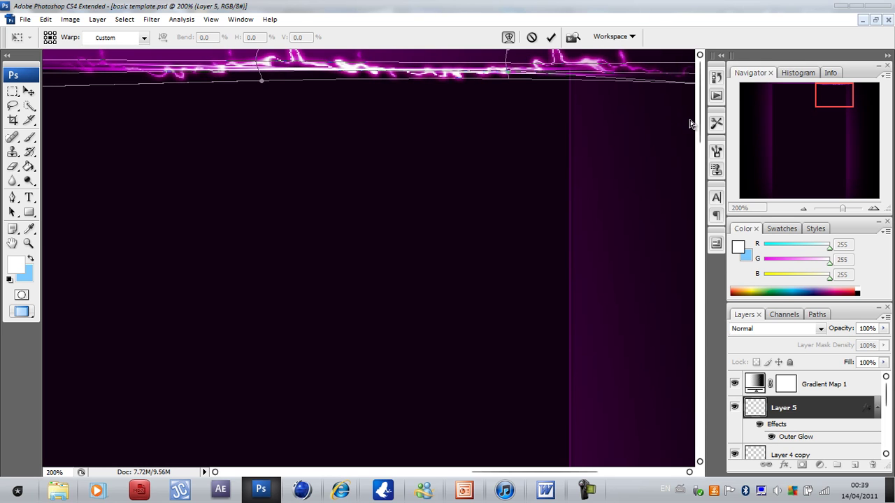
drag(500, 473, 466, 473)
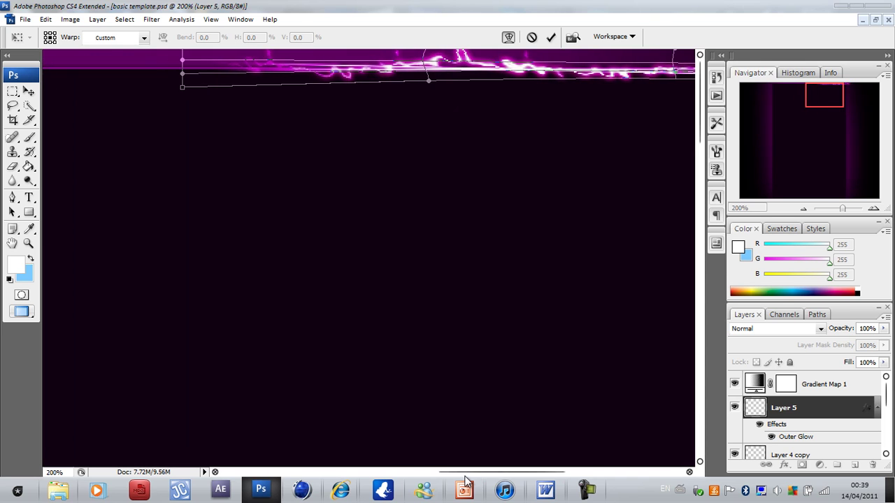
mouse_move(186, 60)
mouse_down()
mouse_move(210, 69)
mouse_move(190, 63)
mouse_up()
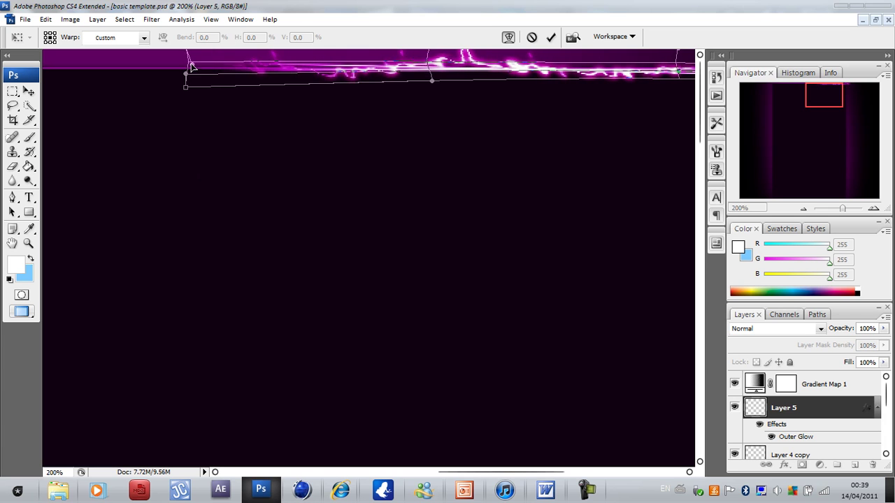
drag(464, 61, 468, 62)
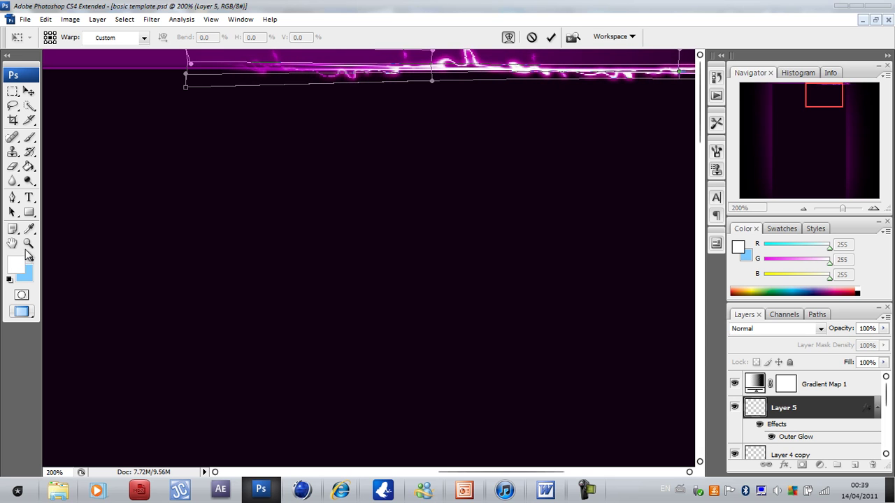
click(28, 92)
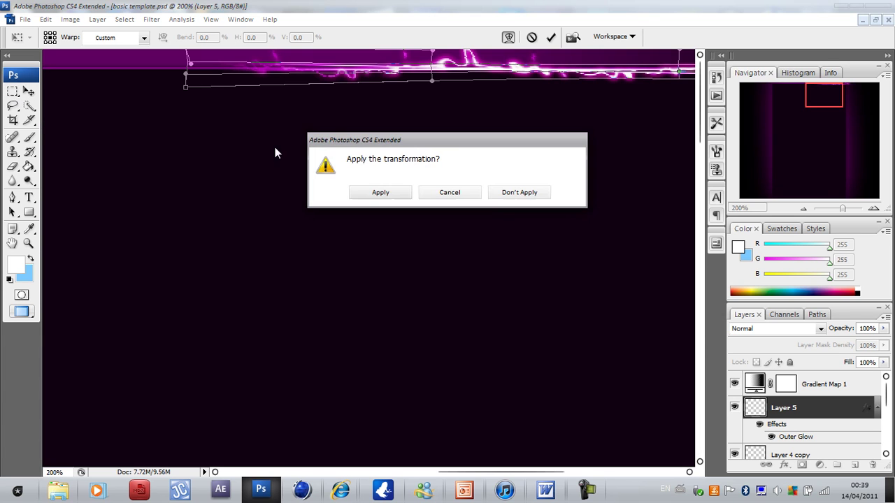
click(373, 195)
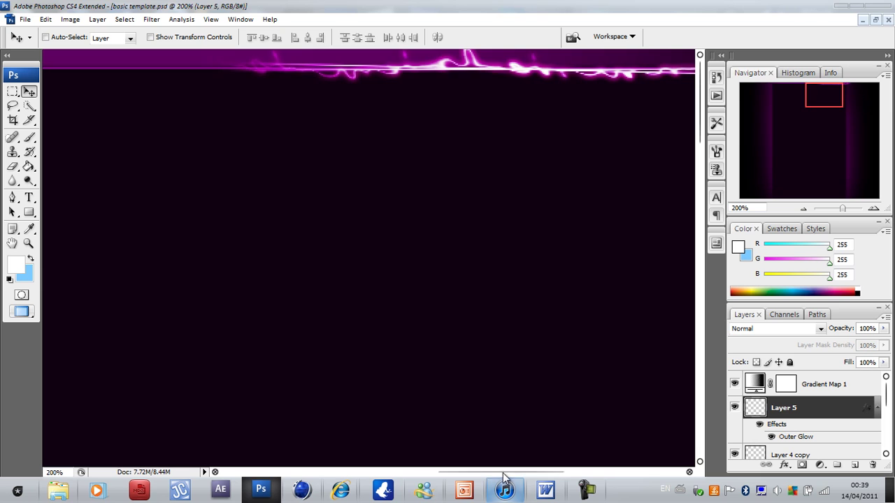
drag(504, 472, 556, 467)
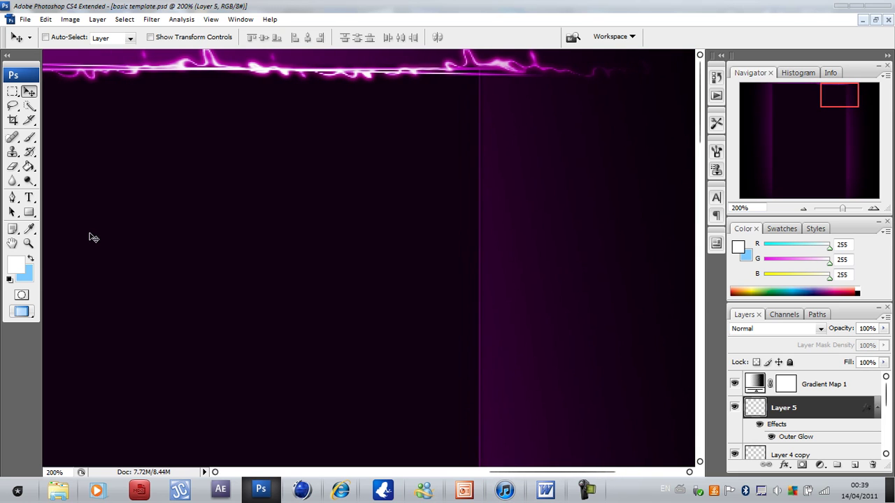
- View the canvas at 100% and draw a pen path down from the lightning's right end
click(12, 167)
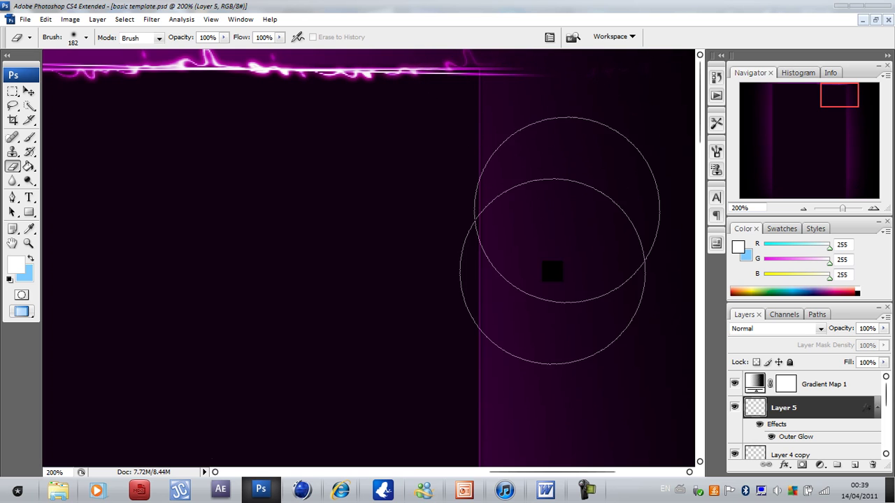
click(28, 93)
click(28, 243)
right_click(383, 61)
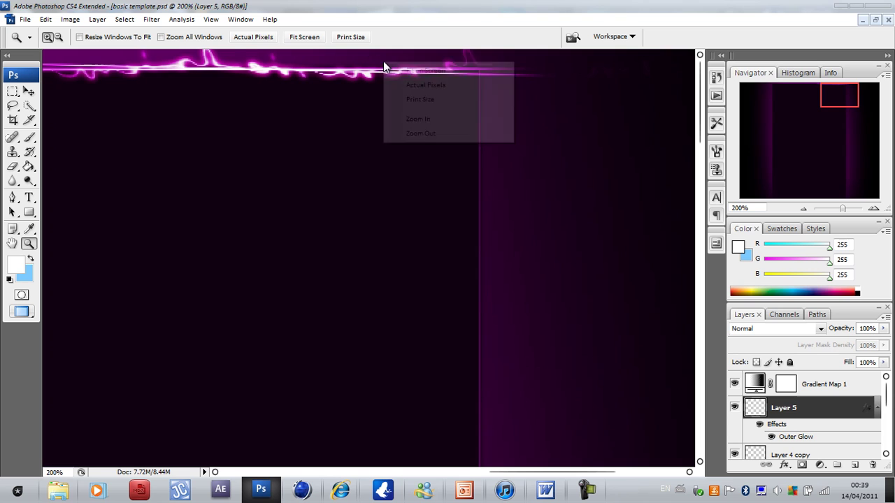
click(429, 87)
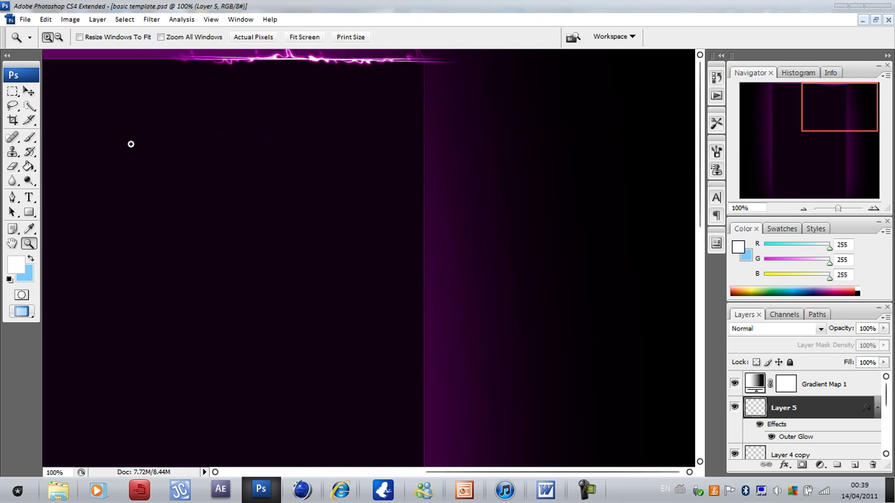
click(12, 197)
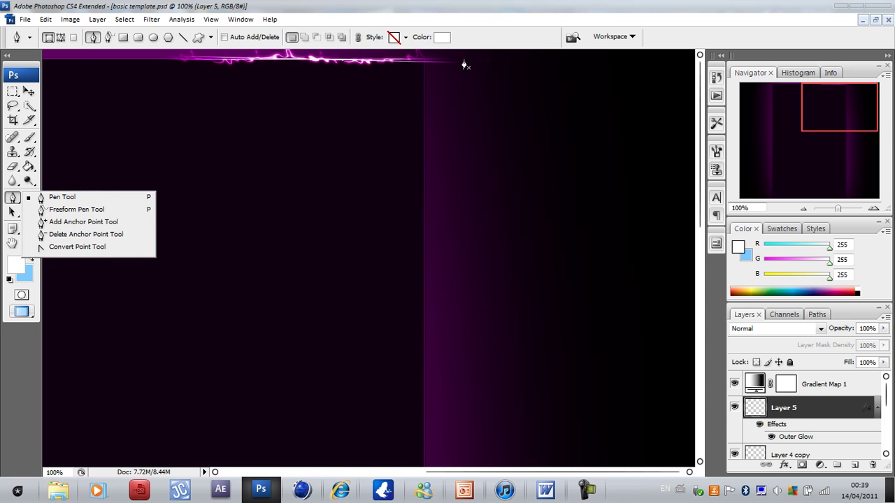
click(374, 66)
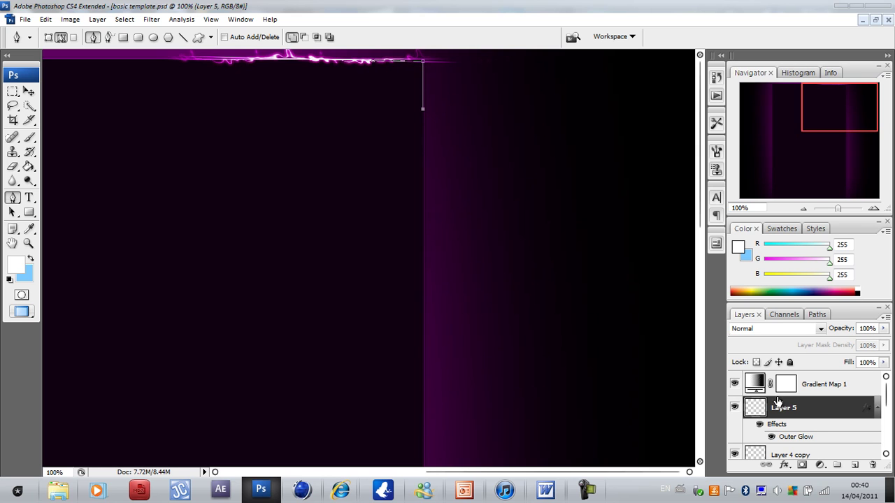
- Add Layer 6, stroke the path with a white brush using simulated pressure, then delete the path
click(855, 465)
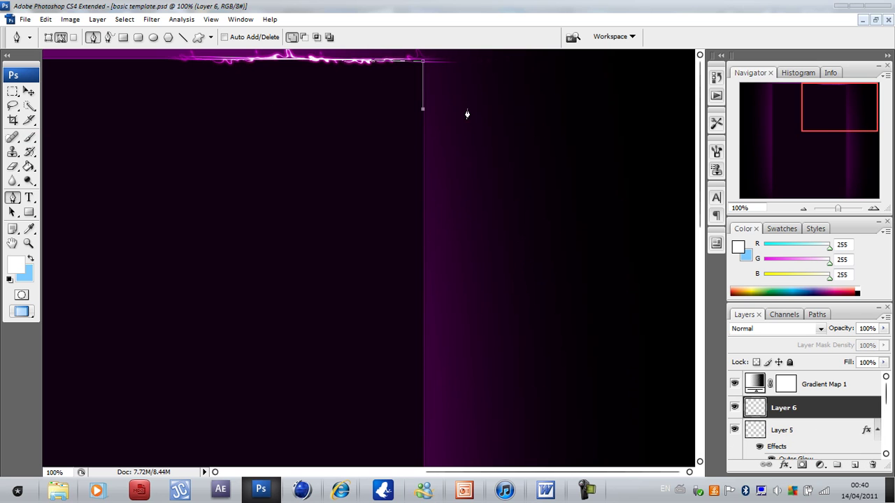
right_click(401, 91)
click(417, 176)
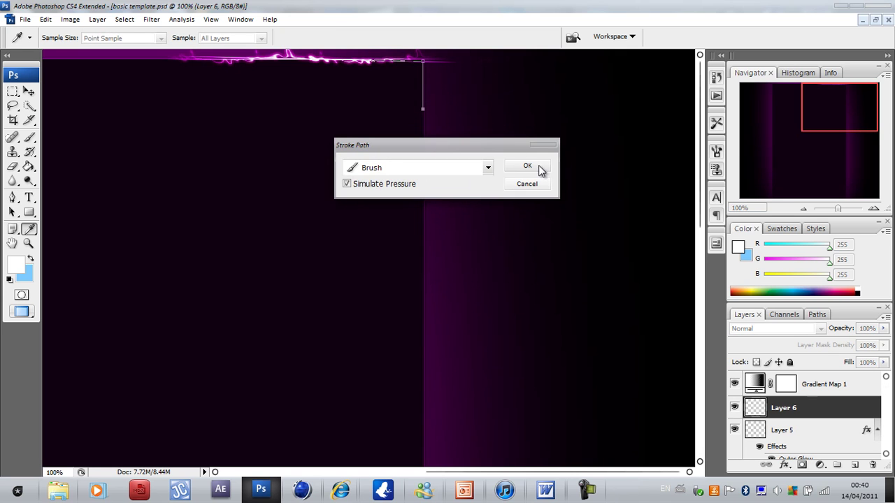
click(539, 168)
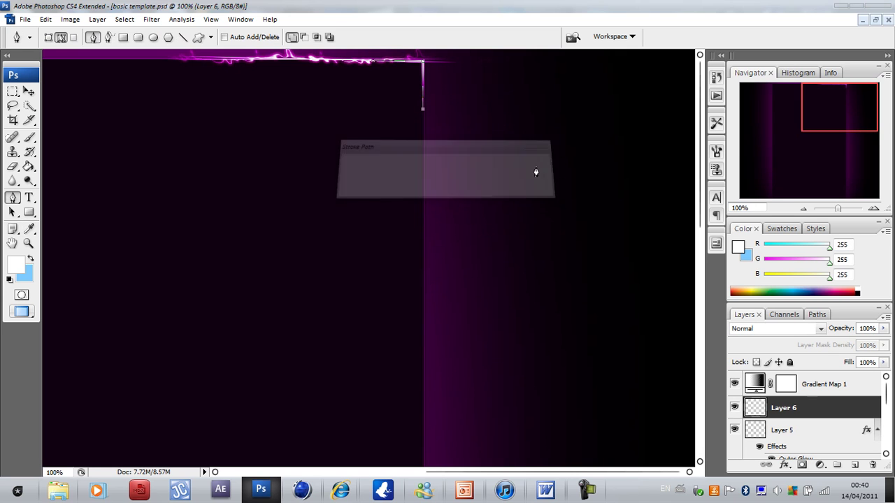
right_click(360, 104)
click(365, 122)
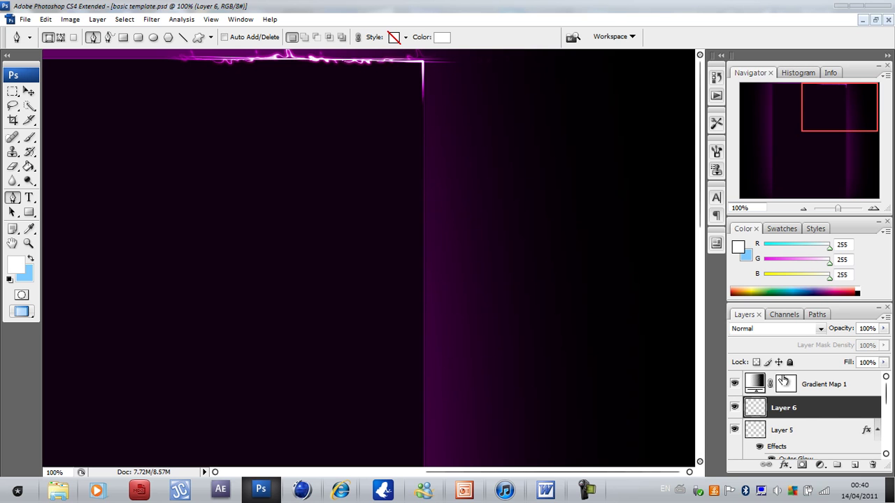
- Open Layer 6's Blending Options and turn on Outer Glow
right_click(794, 417)
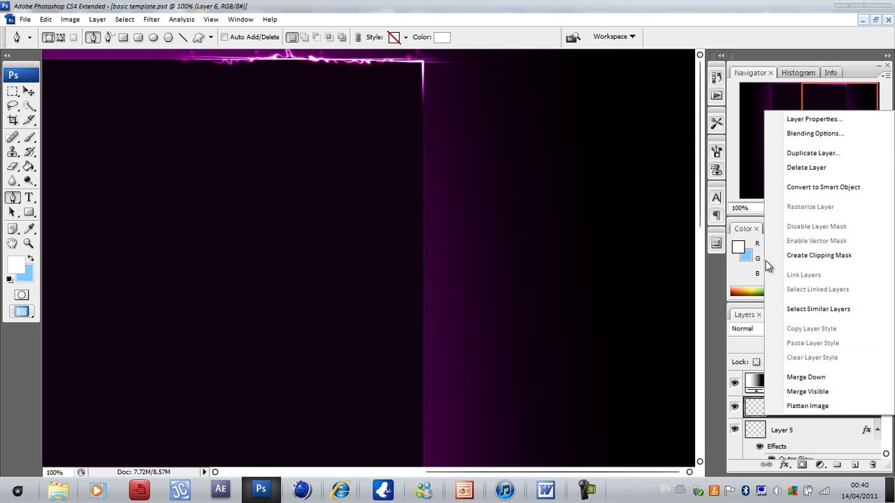
click(816, 135)
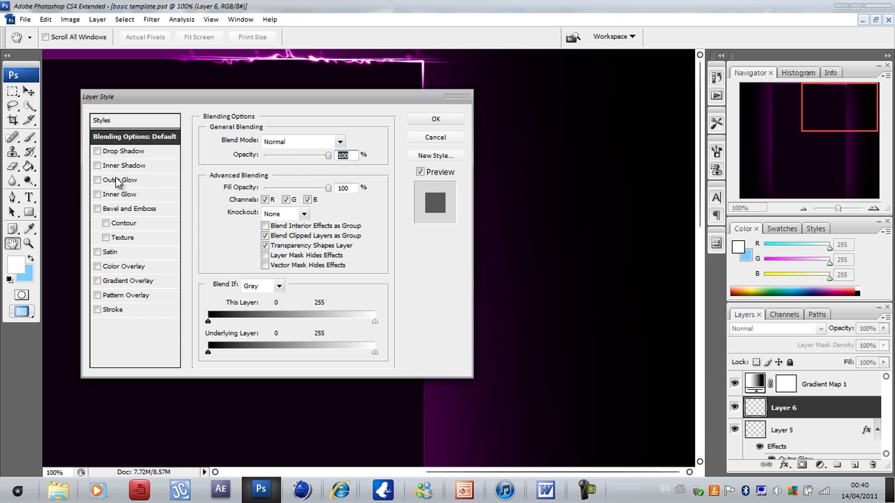
click(117, 182)
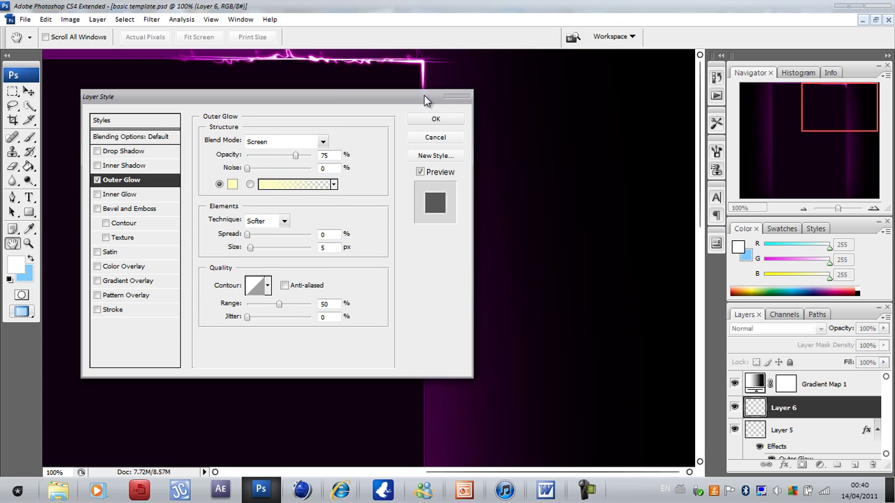
drag(424, 95, 444, 106)
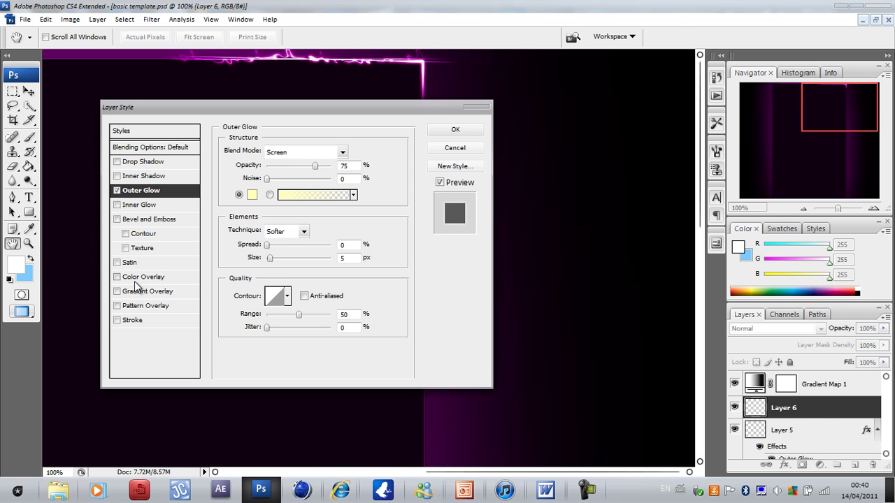
- Add an Inner Glow in Normal mode with pale pink f7d6fb at 46% opacity
click(130, 204)
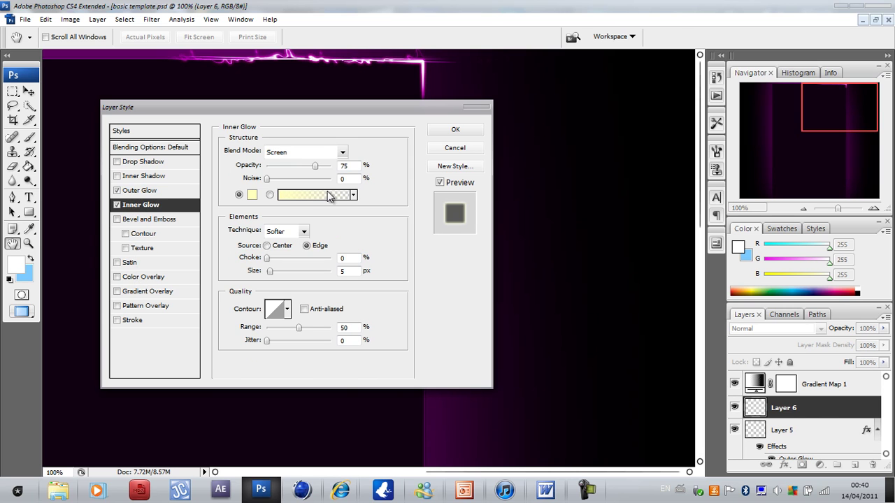
click(311, 152)
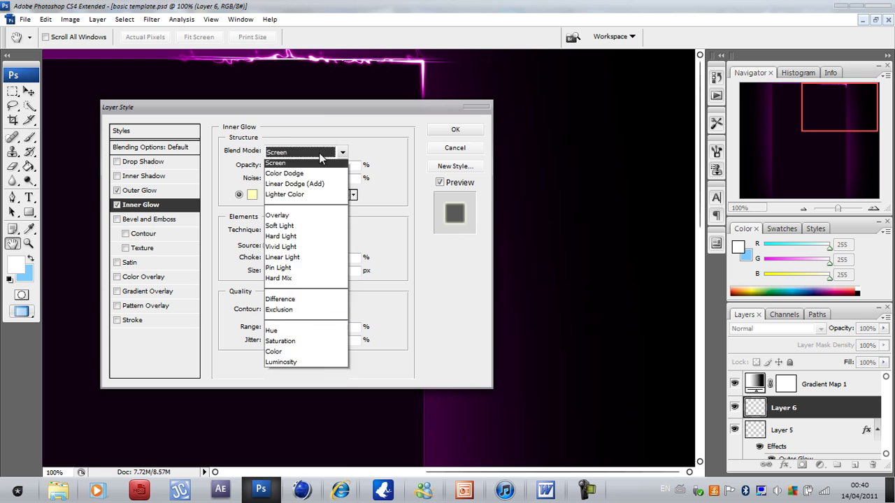
click(297, 168)
click(251, 196)
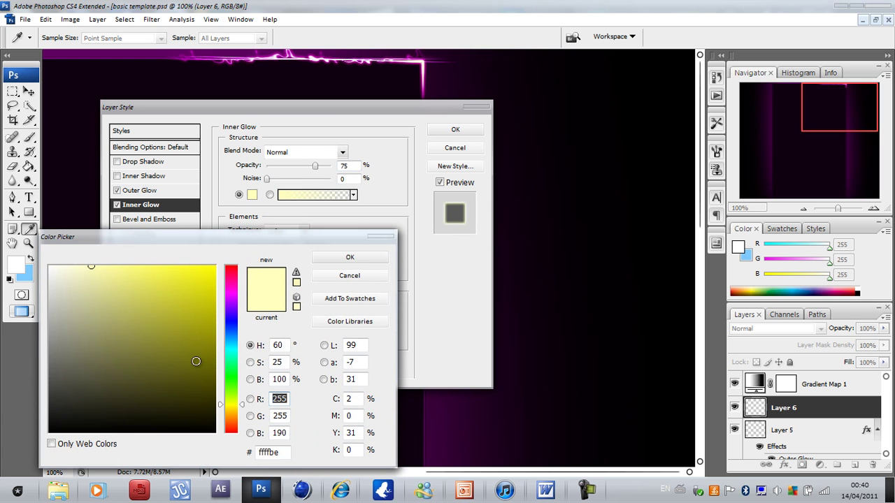
drag(227, 321, 237, 300)
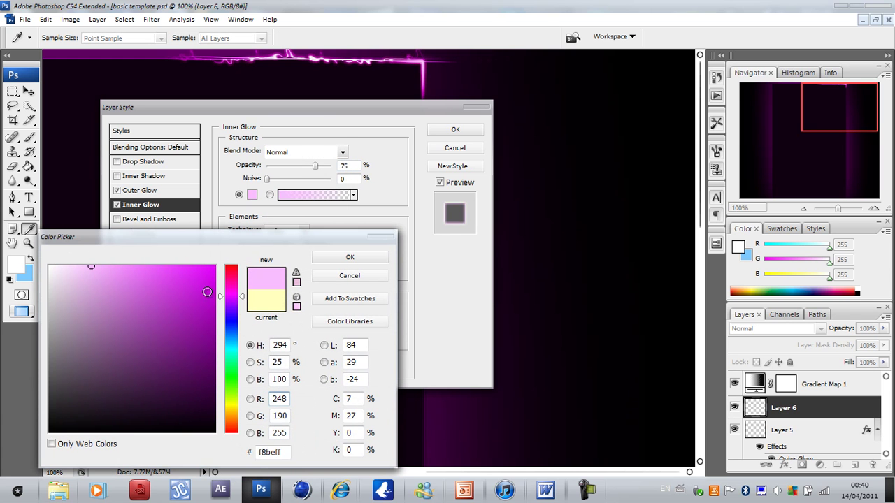
drag(61, 268, 73, 268)
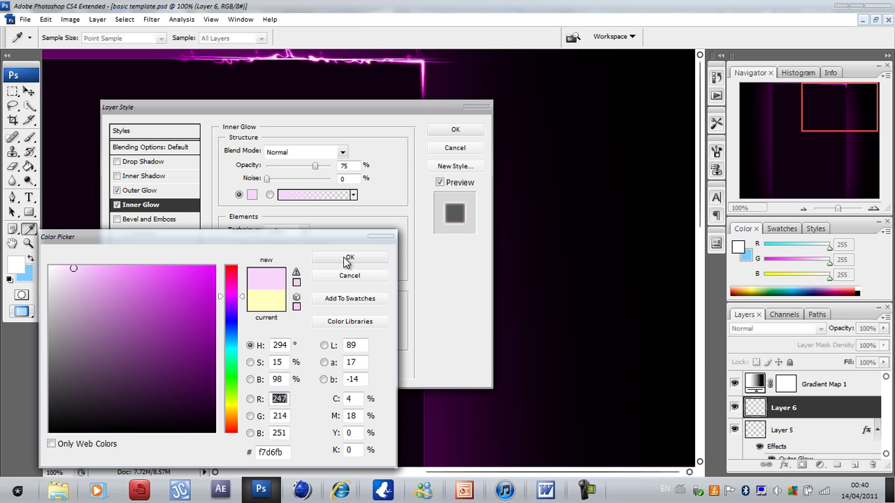
click(348, 258)
drag(315, 166, 288, 171)
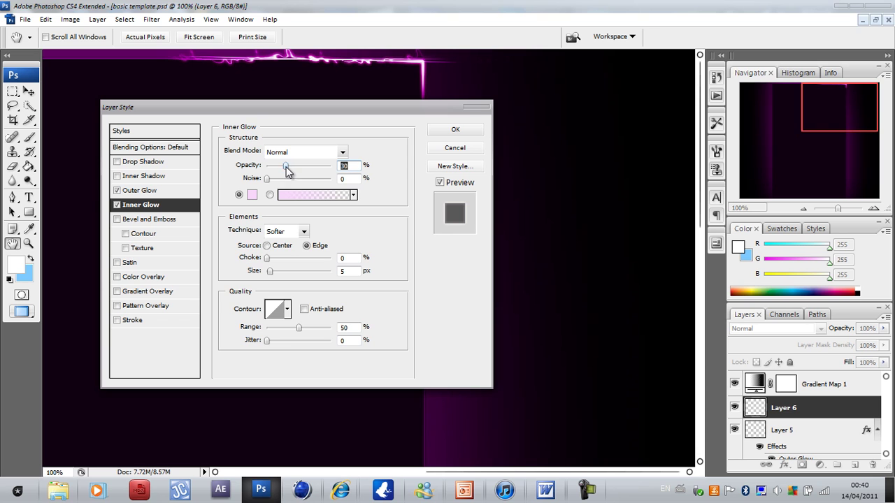
click(296, 166)
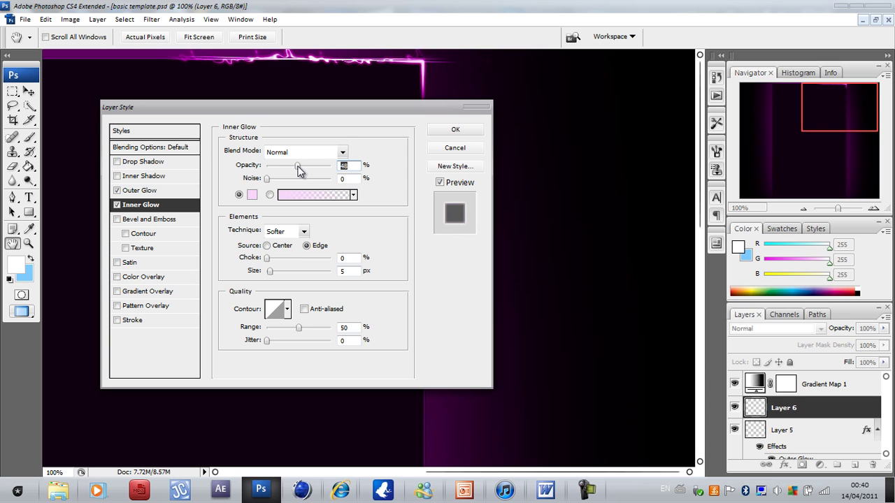
- Apply the glow styles, zoom in on the border corner, then return to actual pixels
click(464, 130)
key(p)
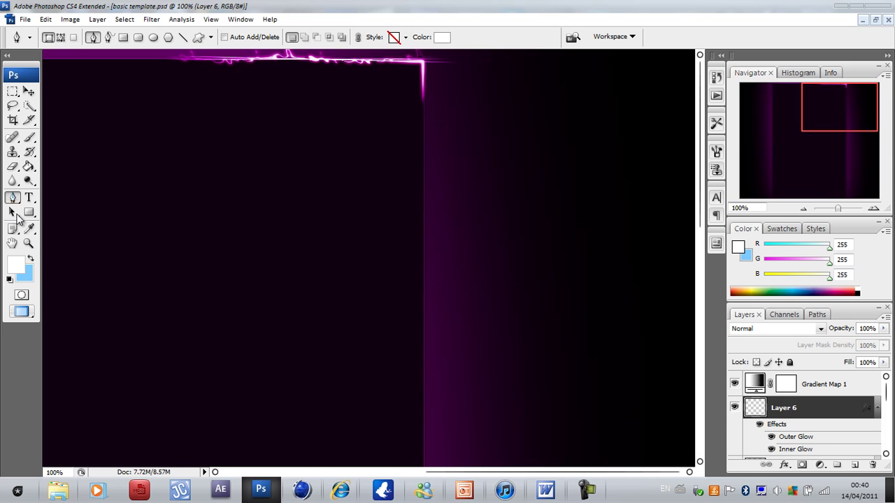
click(28, 242)
click(409, 79)
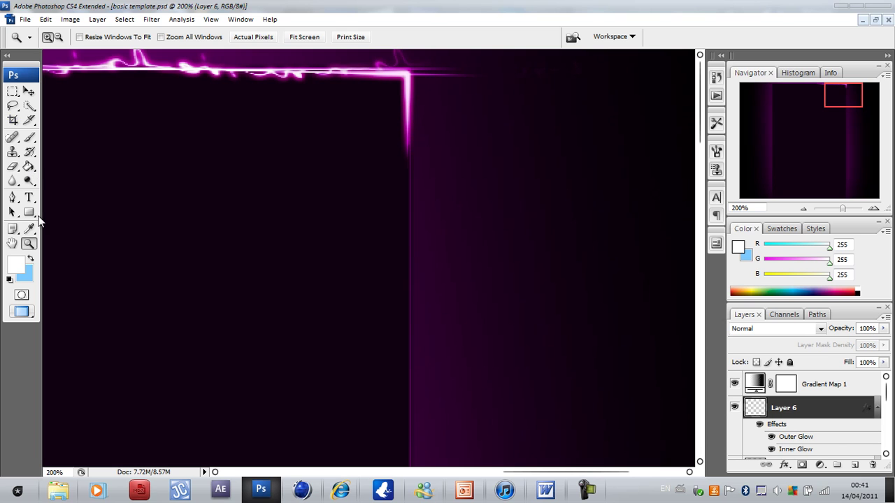
right_click(258, 116)
click(293, 141)
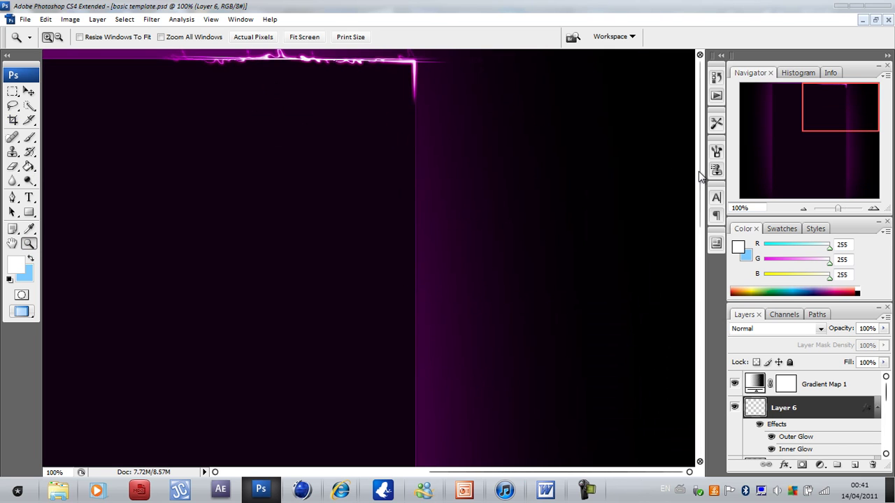
- Drag a large elliptical selection with 40 px feather over the upper-left canvas
click(12, 91)
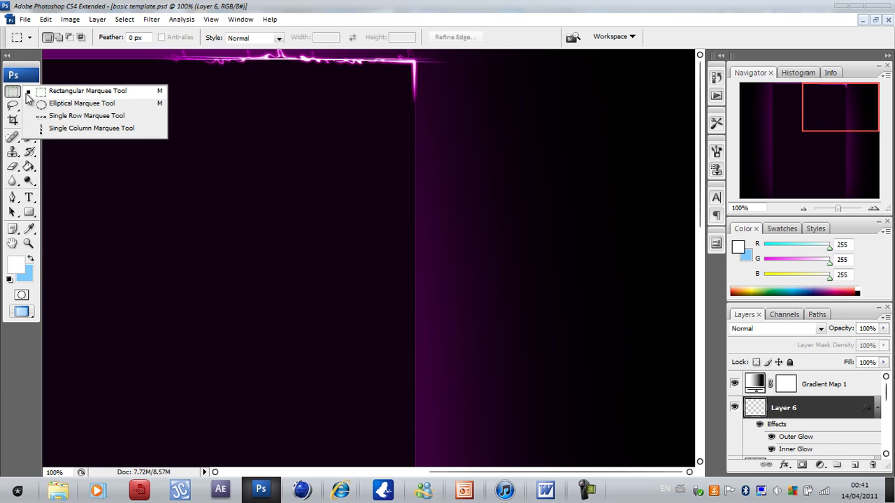
click(60, 105)
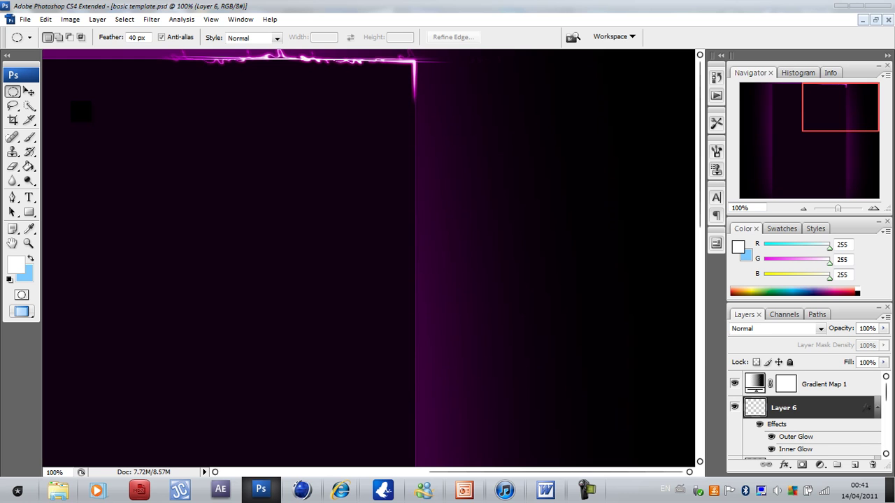
drag(82, 111, 147, 140)
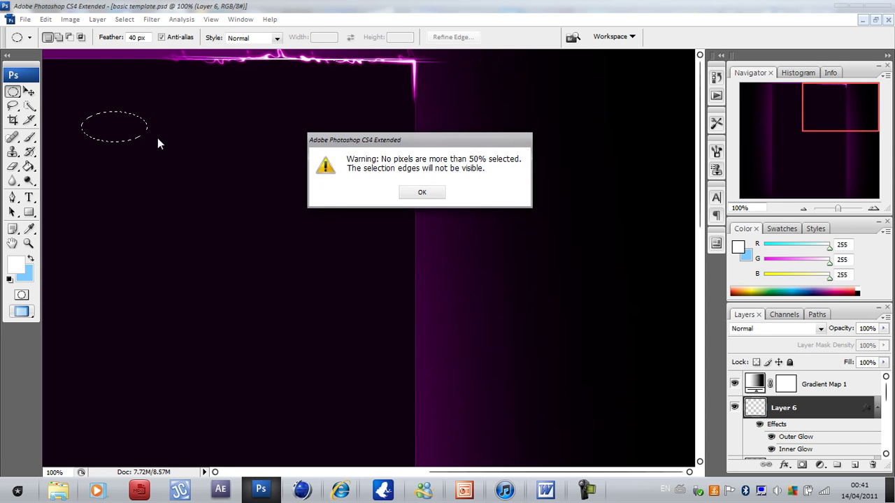
click(417, 196)
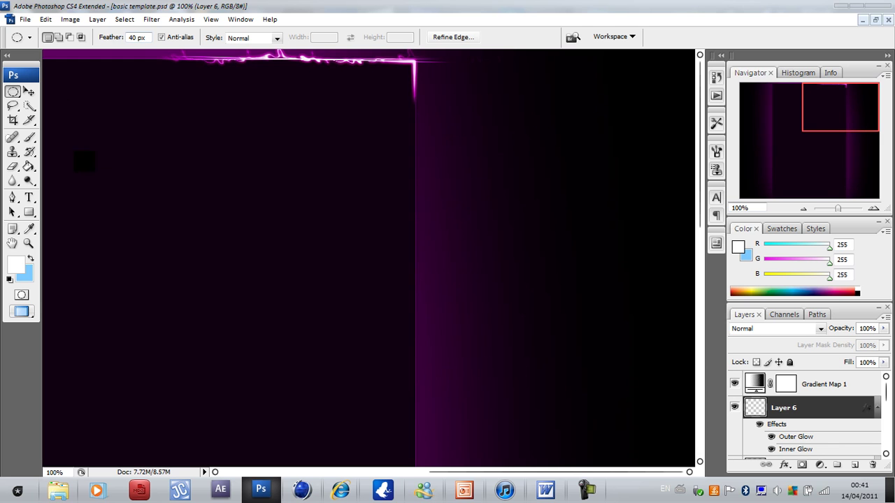
drag(62, 109, 461, 285)
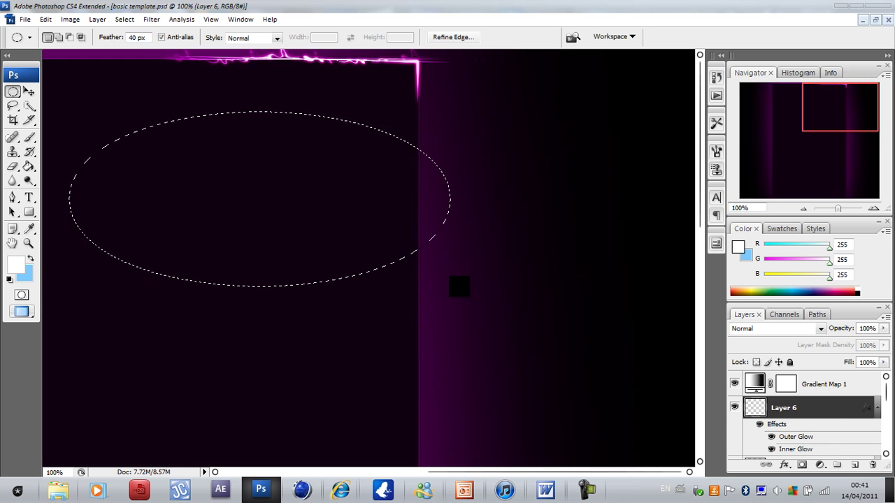
- Create Layer 7 and set the Paint Bucket to Pattern, loading the ali_basic_patterns set
click(854, 465)
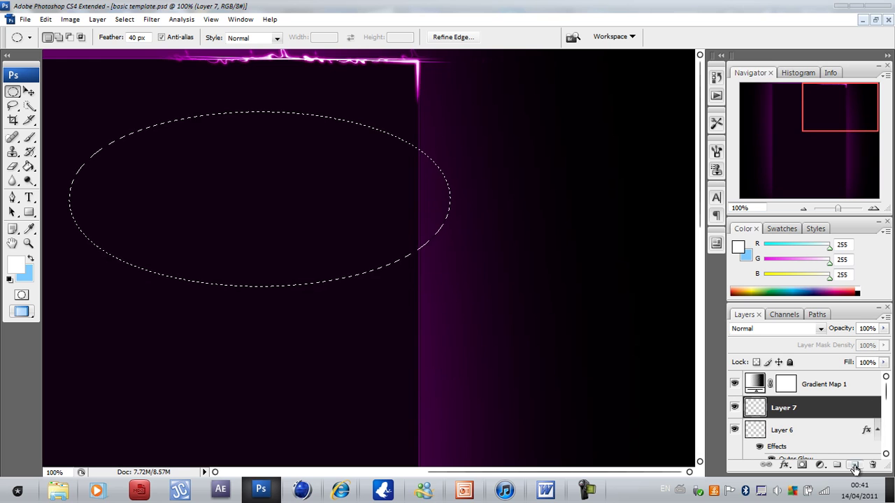
click(28, 137)
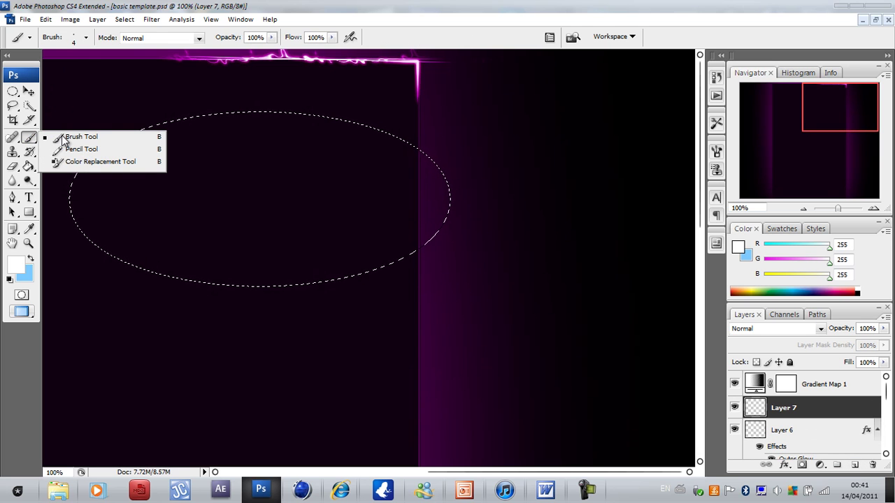
click(29, 167)
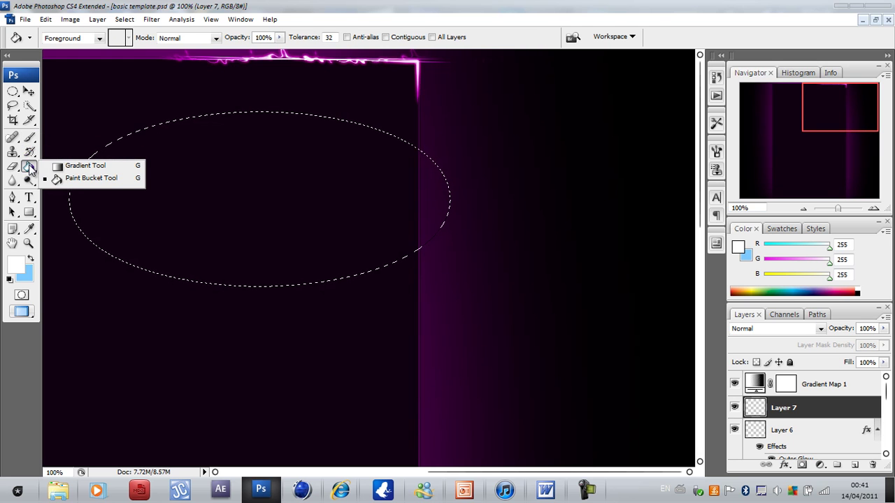
click(55, 181)
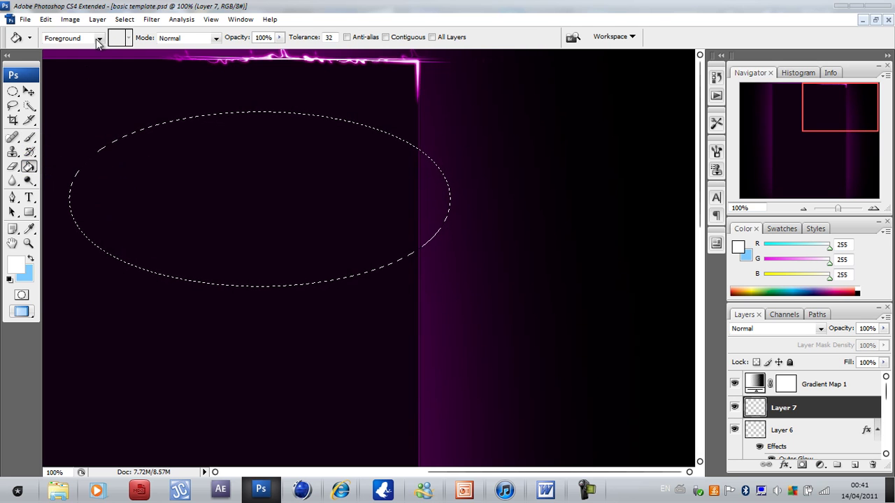
click(100, 38)
click(89, 58)
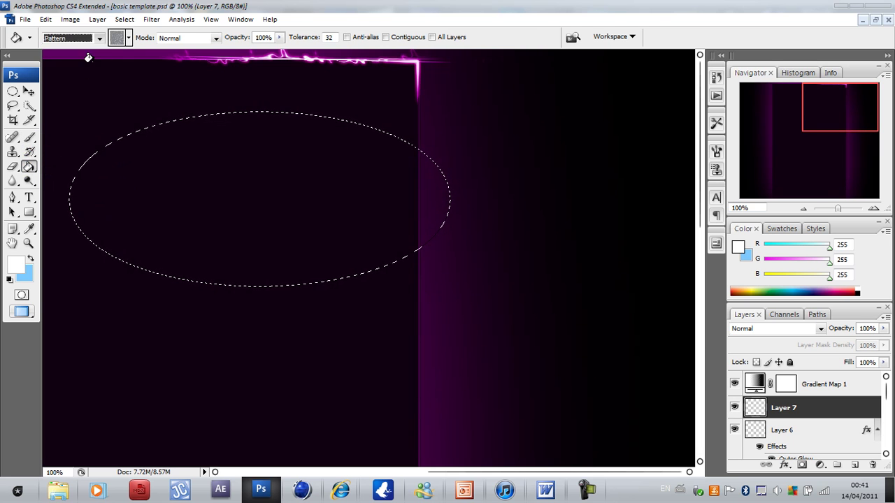
click(129, 38)
click(192, 60)
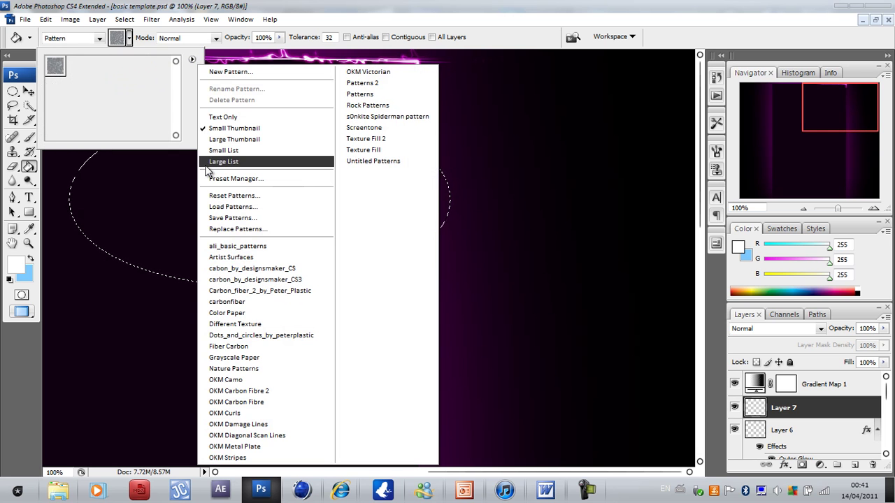
click(245, 247)
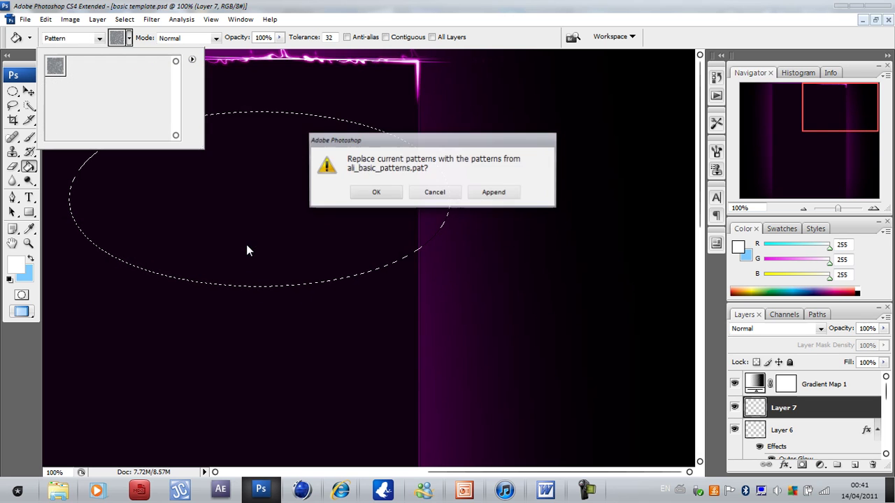
click(376, 195)
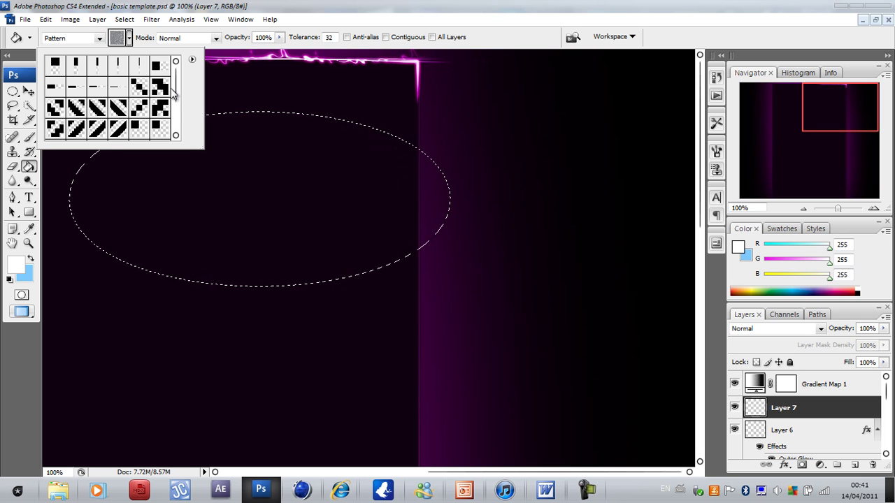
- Fill the oval selection with the cross pattern, then deselect
drag(176, 88, 176, 109)
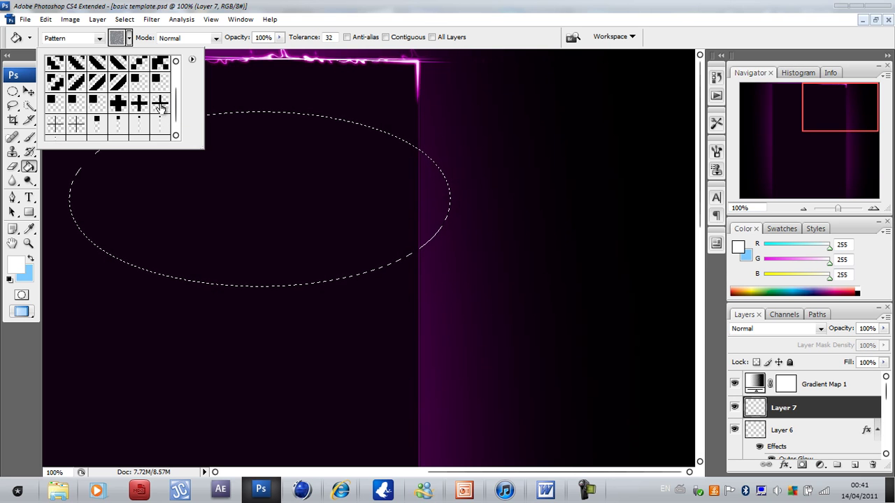
click(160, 104)
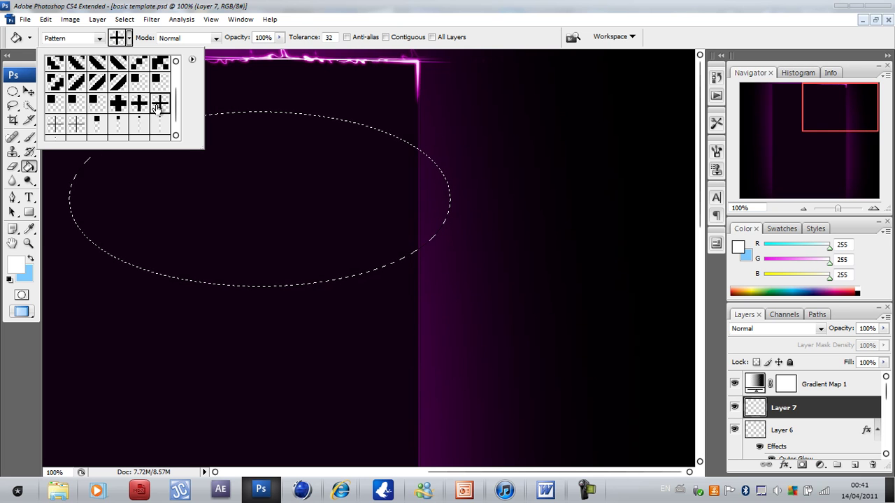
click(218, 170)
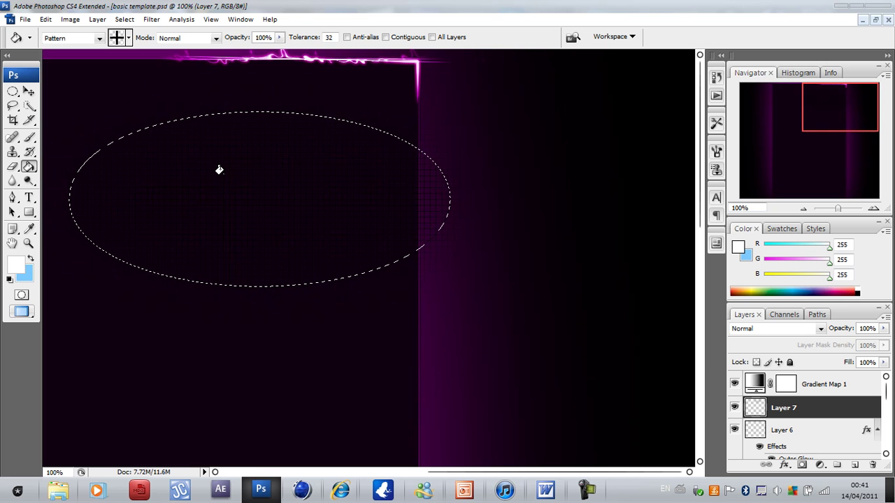
click(12, 91)
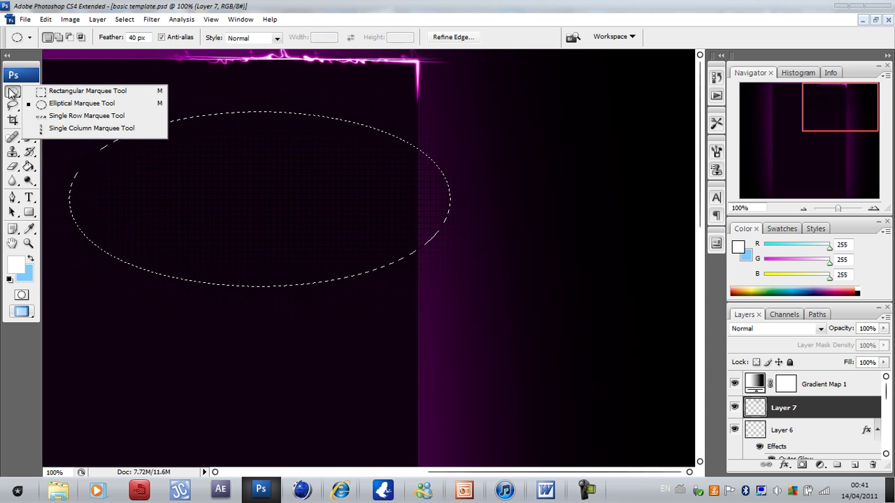
click(155, 298)
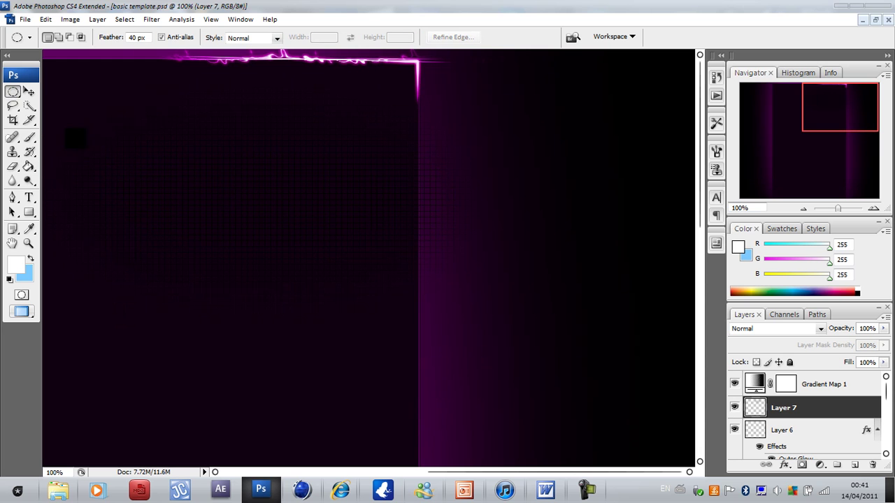
- Give Layer 7 a white Color Overlay in Overlay blend mode
right_click(759, 409)
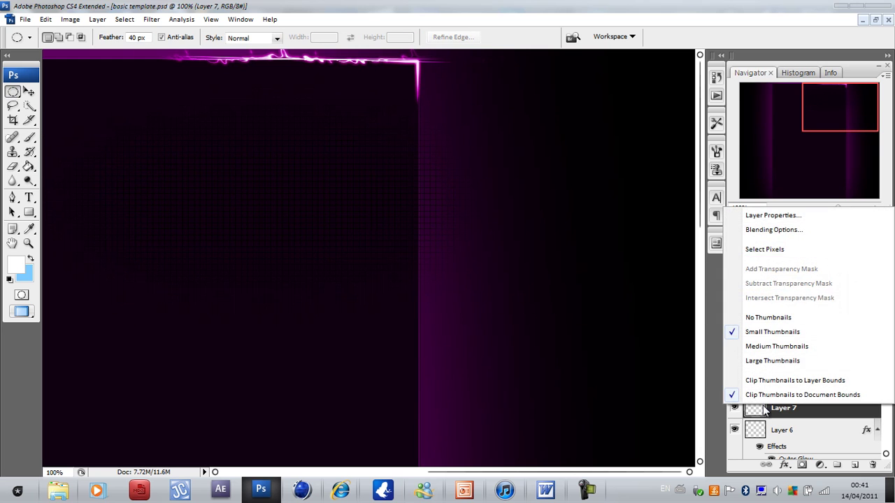
click(749, 230)
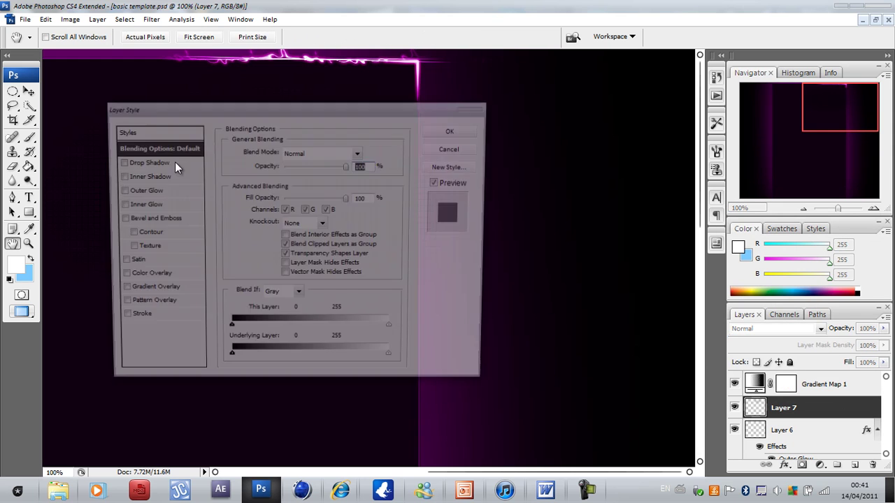
click(145, 278)
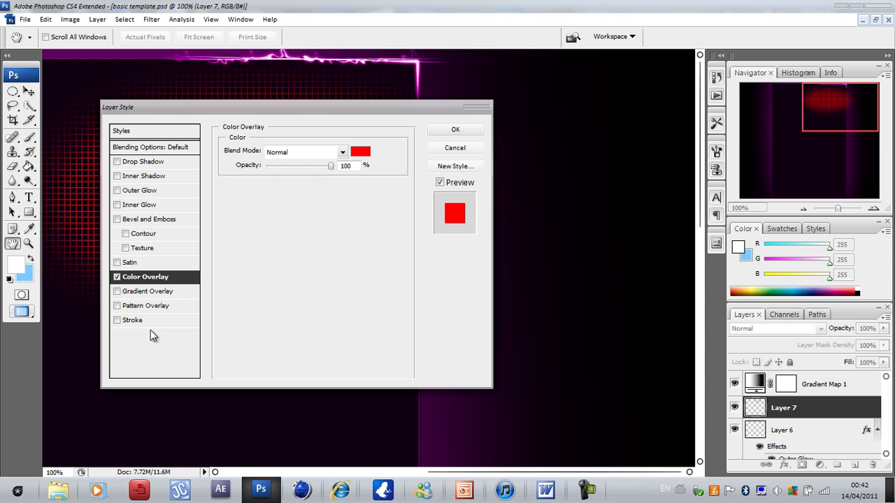
click(361, 153)
drag(169, 362, 50, 267)
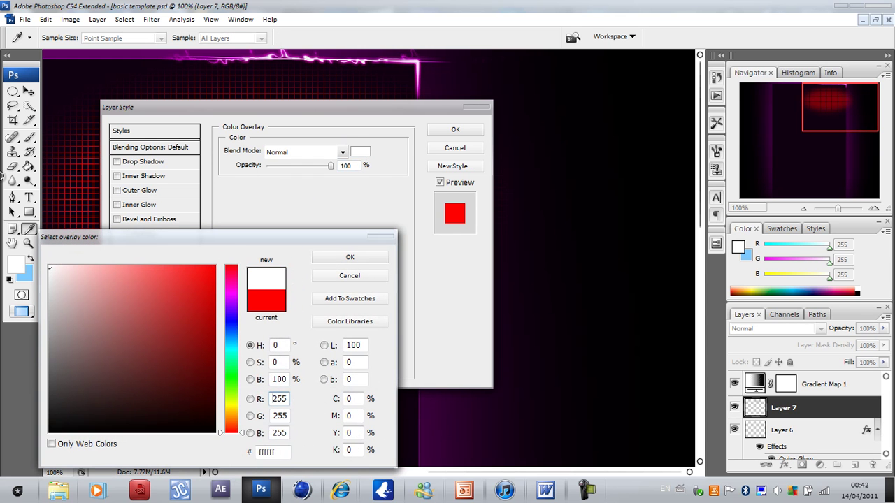
click(365, 259)
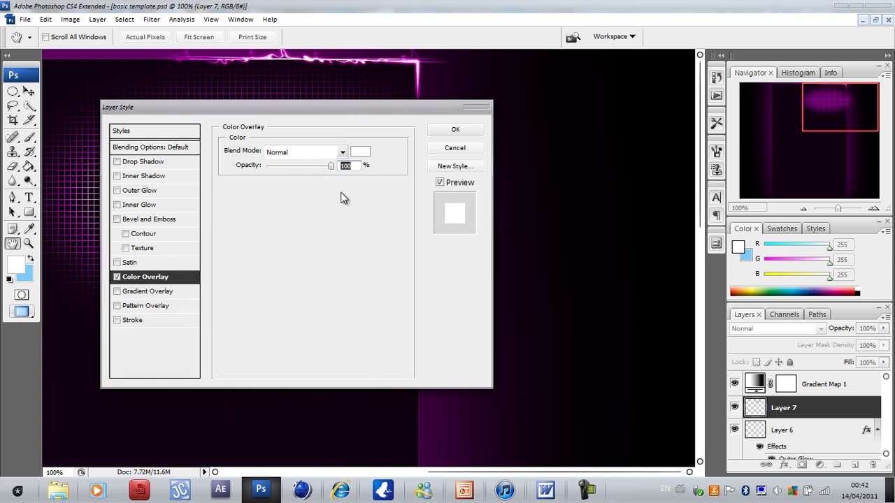
click(343, 154)
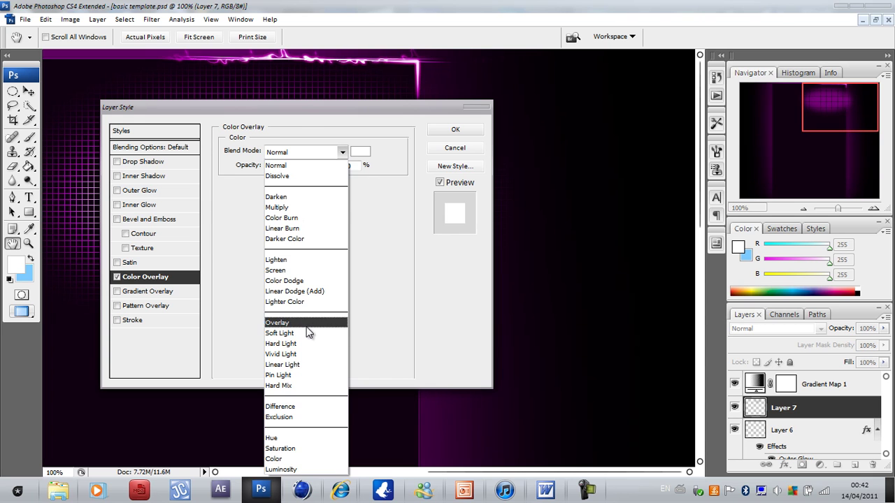
click(307, 322)
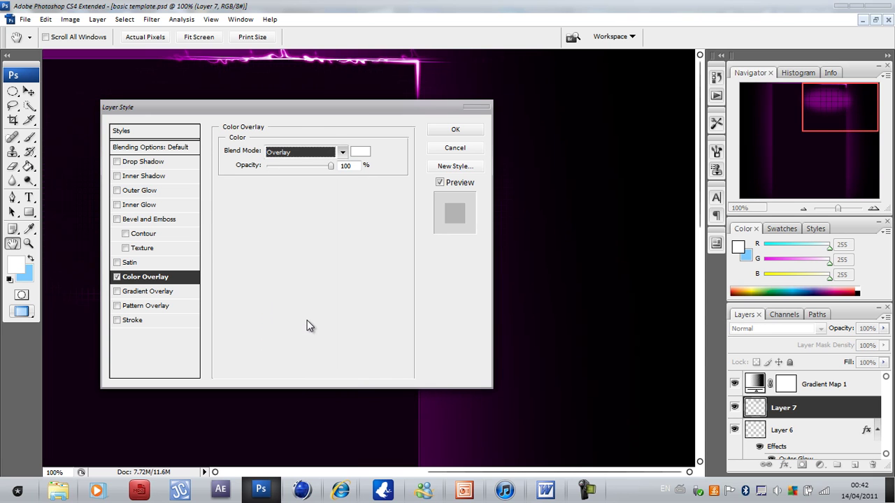
- Lower Layer 7's fill opacity to 0% and apply the style
click(155, 149)
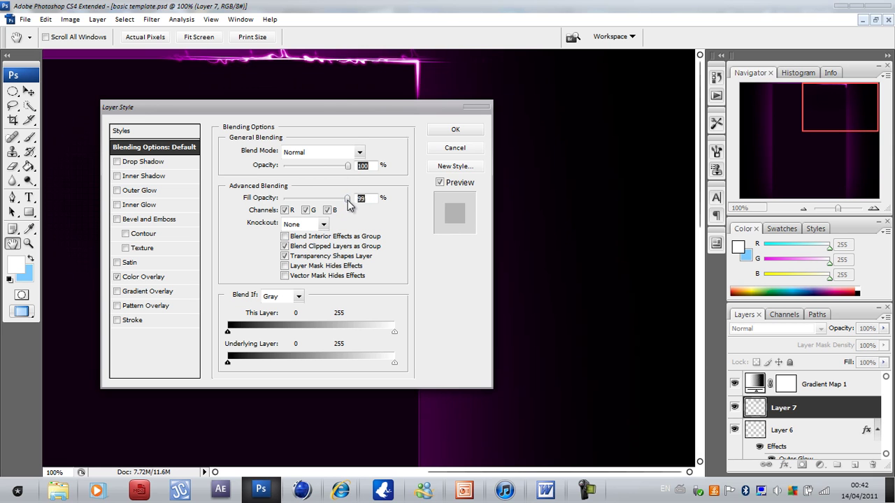
drag(344, 201, 237, 214)
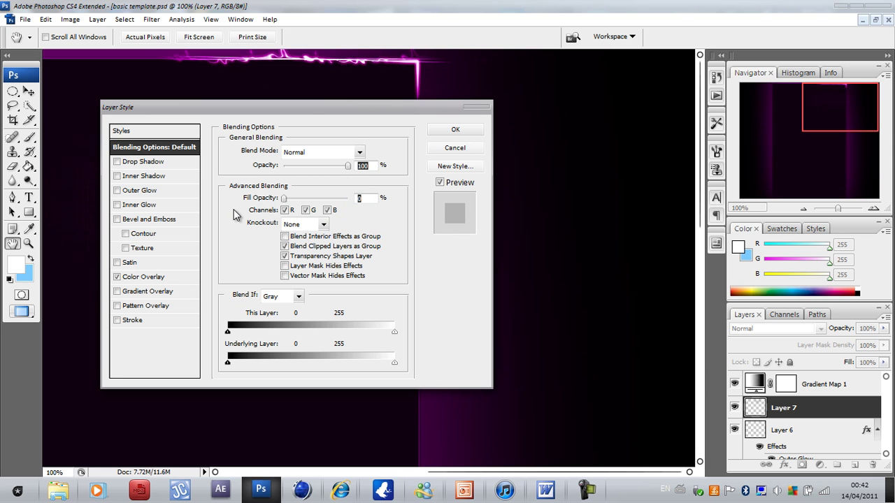
click(454, 129)
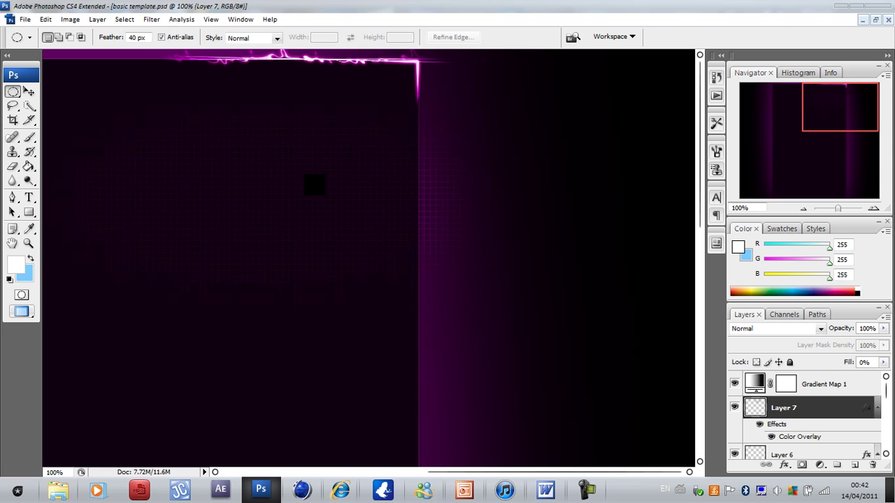
- Move the grid texture up against the top border and erase part of it
click(28, 92)
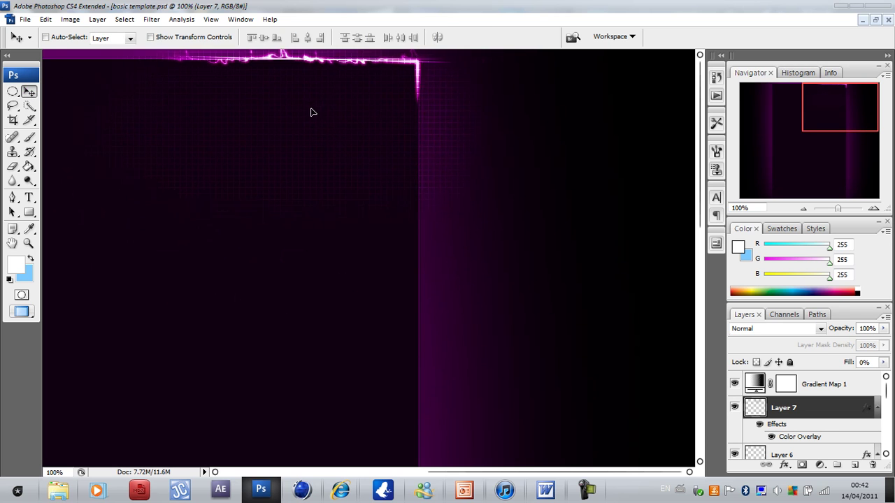
mouse_move(309, 110)
mouse_down()
mouse_move(319, 91)
mouse_move(299, 111)
mouse_up()
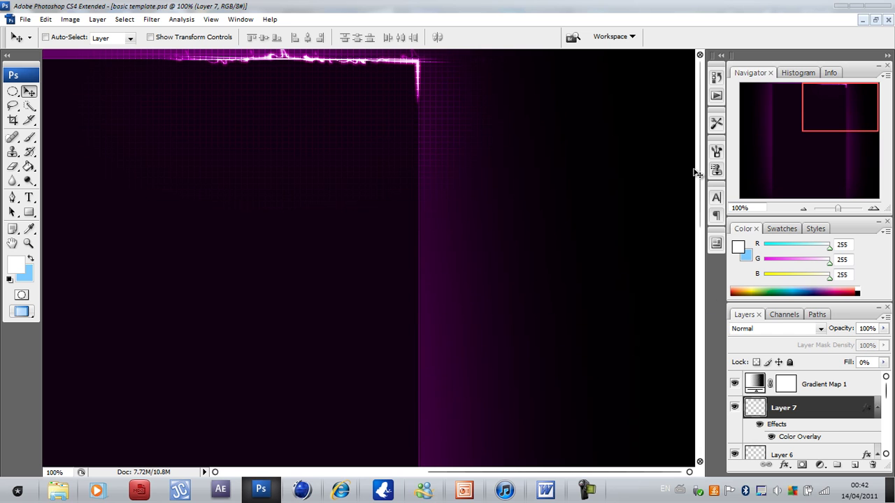
click(13, 167)
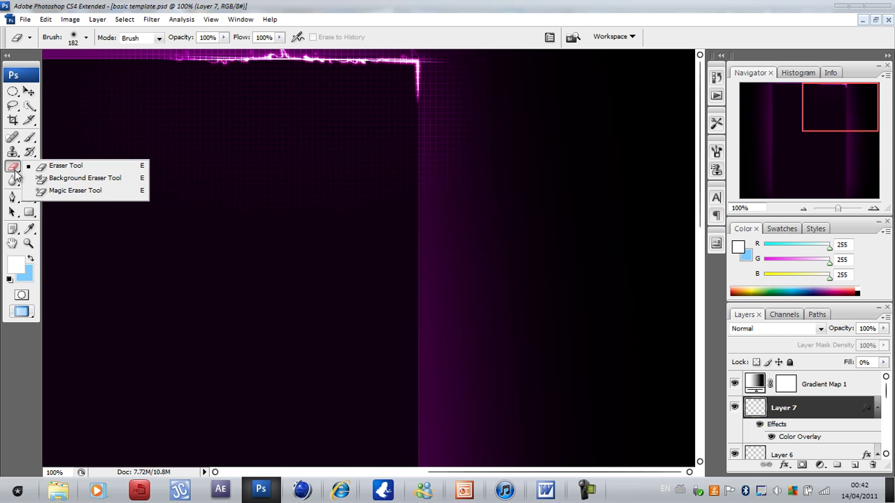
click(307, 194)
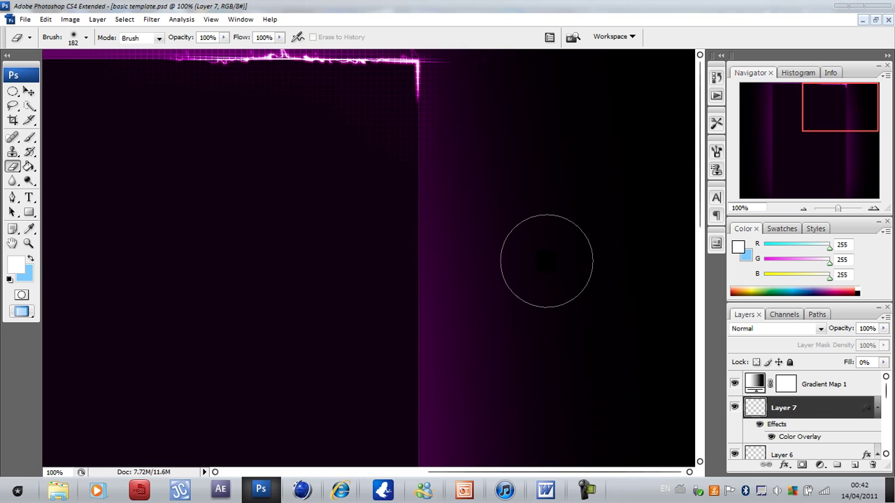
click(28, 91)
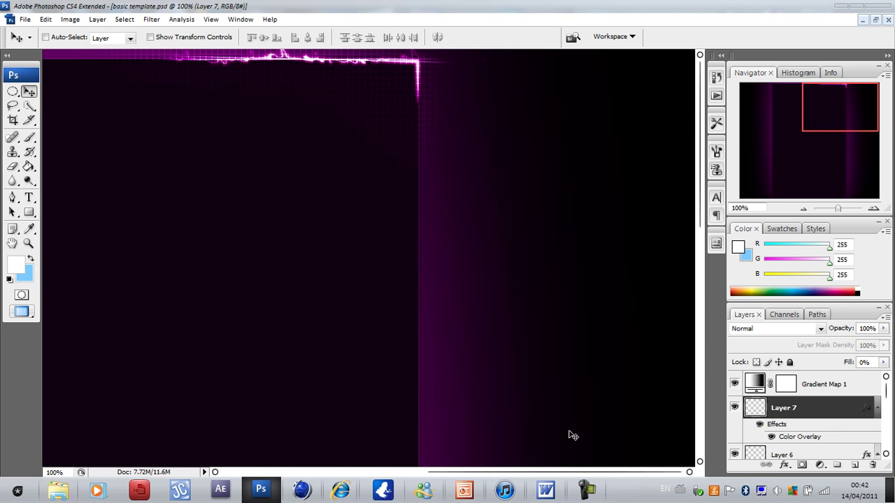
- Make a few more adjustments with the Move tool, then bring up the screen recorder controls
drag(572, 474, 539, 452)
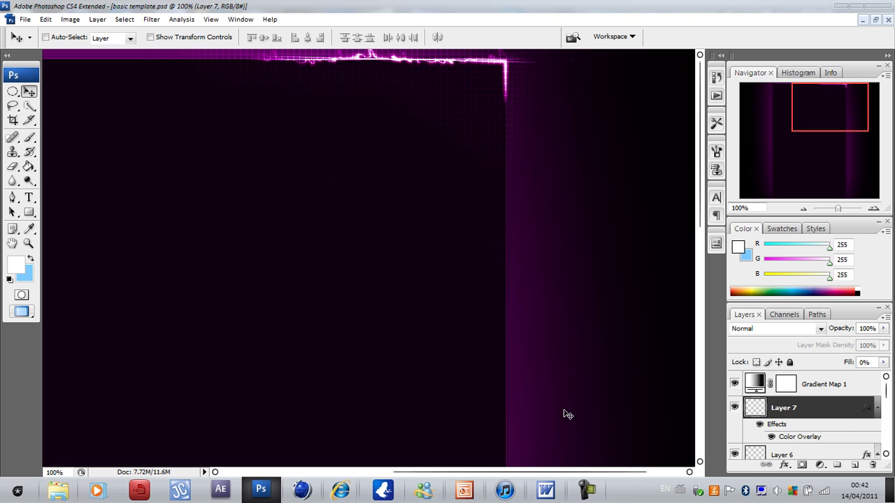
drag(559, 472, 546, 417)
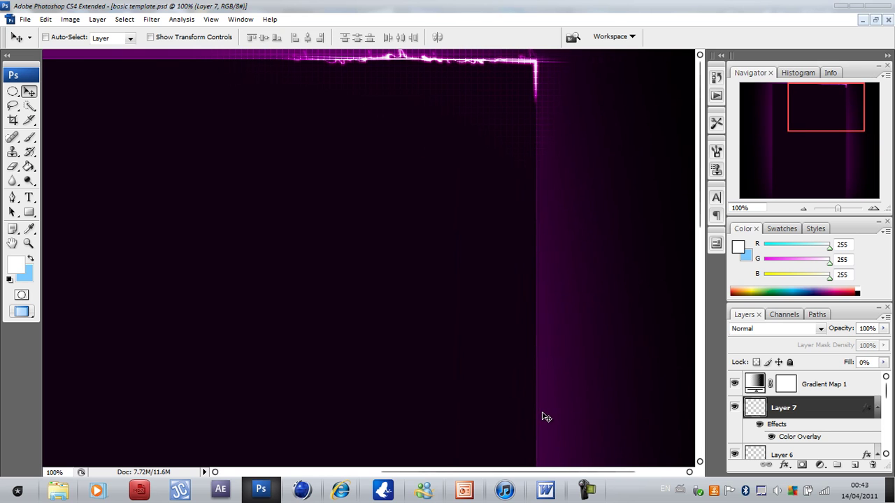
scroll(702, 200, down, 2)
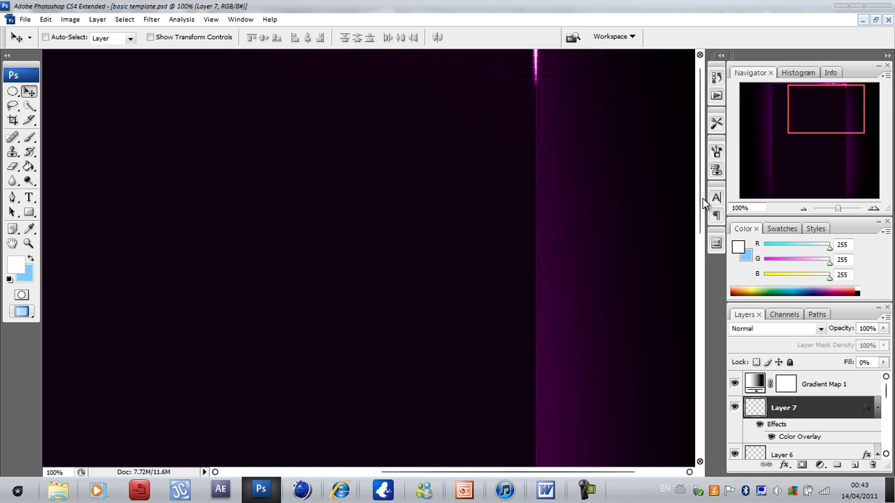
scroll(701, 202, up, 2)
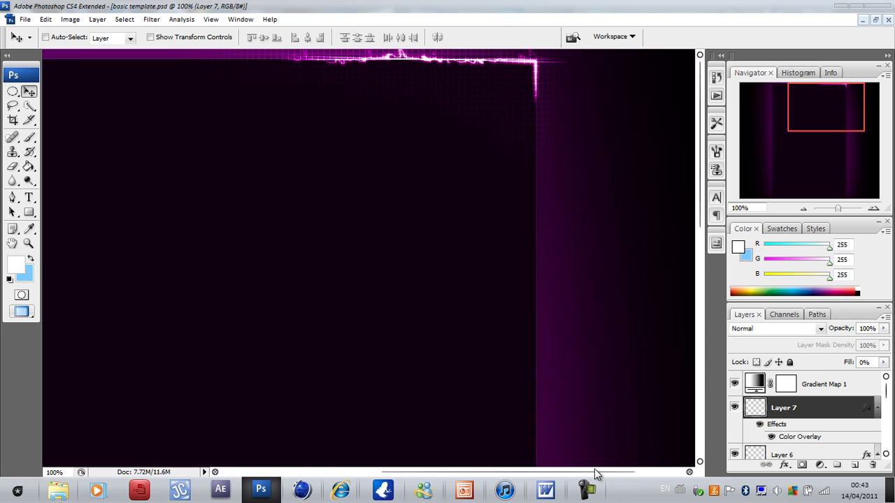
click(586, 489)
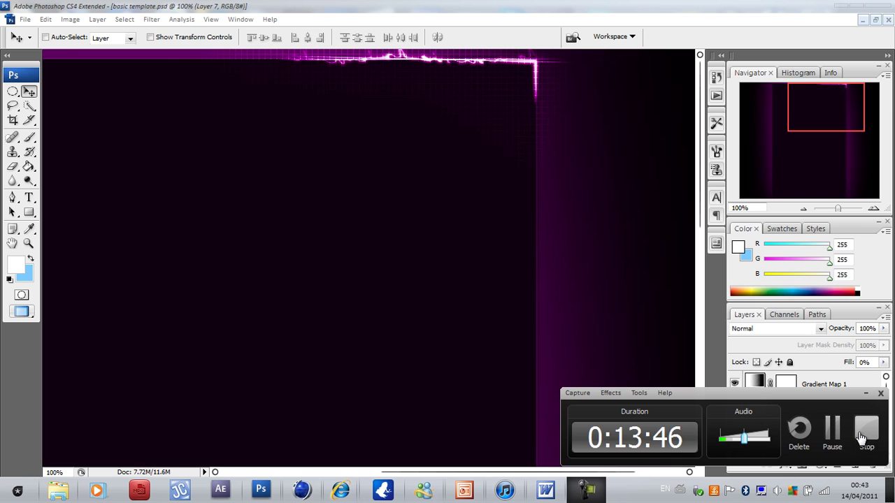